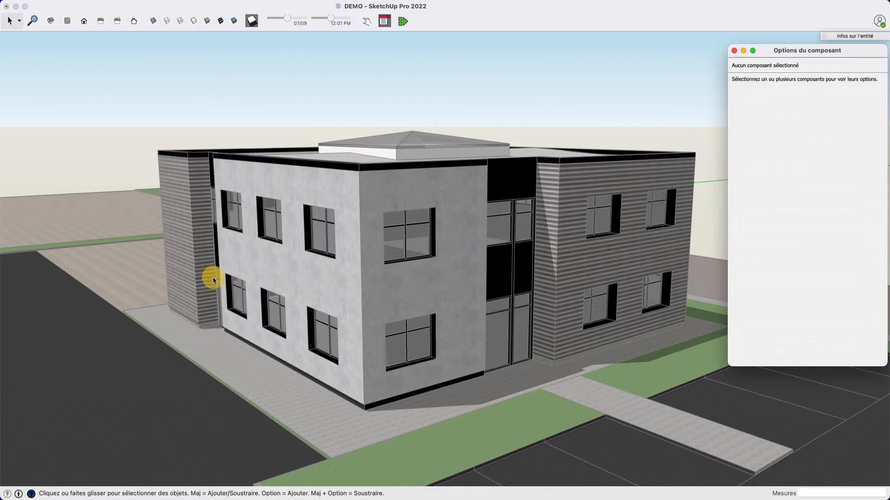
# Set the shadow date of the building model to 06/03
pyautogui.moveTo(213, 280); pyautogui.dragTo(352, 344, button='middle')
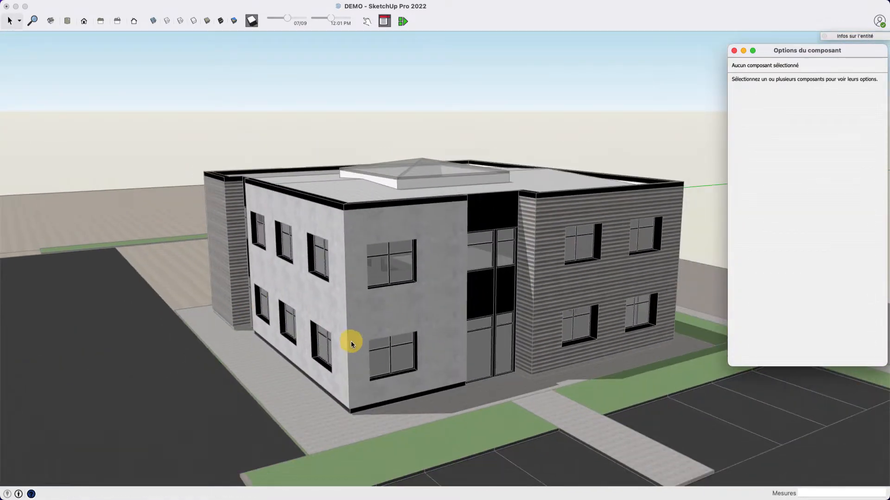
pyautogui.moveTo(449, 330); pyautogui.dragTo(554, 304, button='middle')
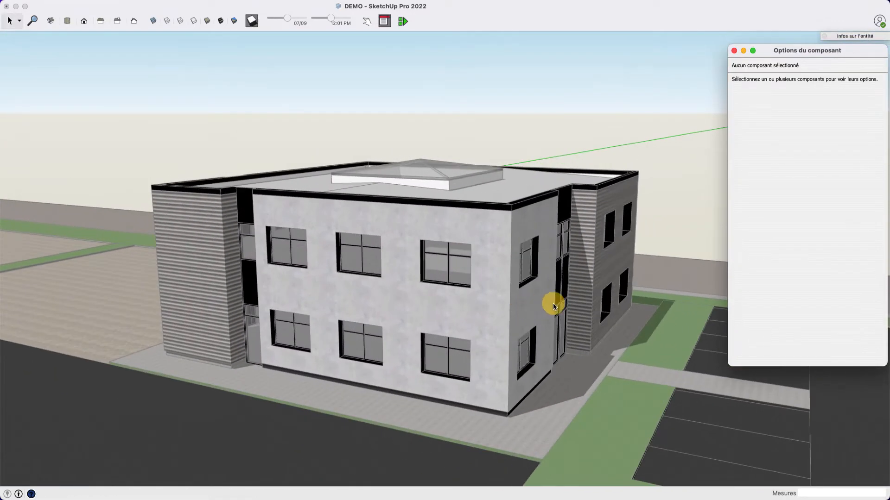
pyautogui.scroll(2, 618, 340)
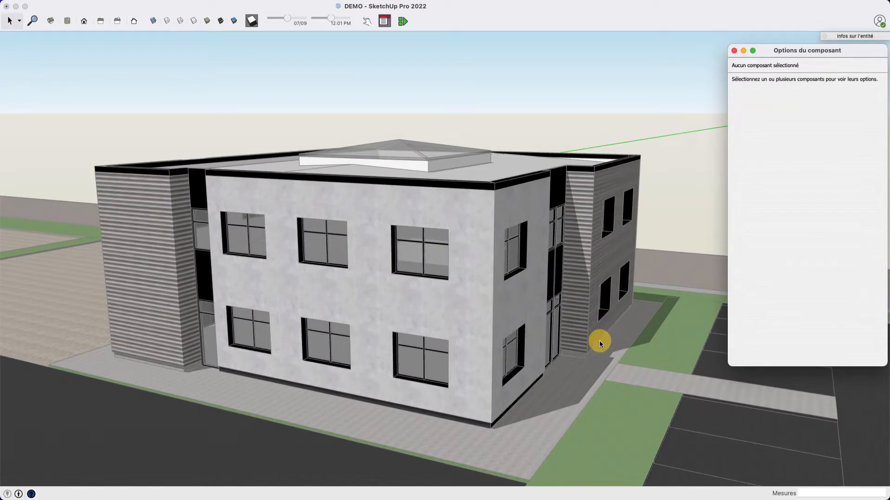
pyautogui.moveTo(382, 260); pyautogui.dragTo(453, 290, button='middle')
pyautogui.scroll(5, 492, 307)
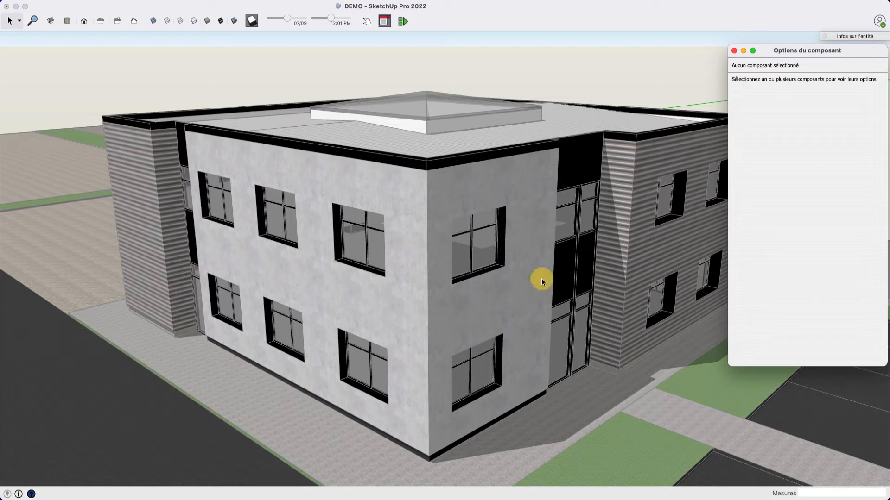
pyautogui.scroll(-2, 377, 241)
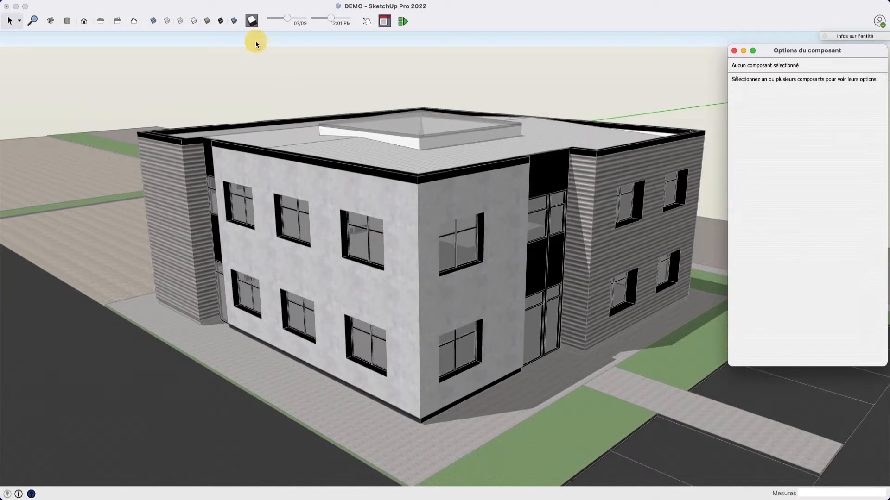
pyautogui.moveTo(293, 22)
pyautogui.mouseDown()
pyautogui.moveTo(276, 18)
pyautogui.moveTo(284, 18)
pyautogui.mouseUp()
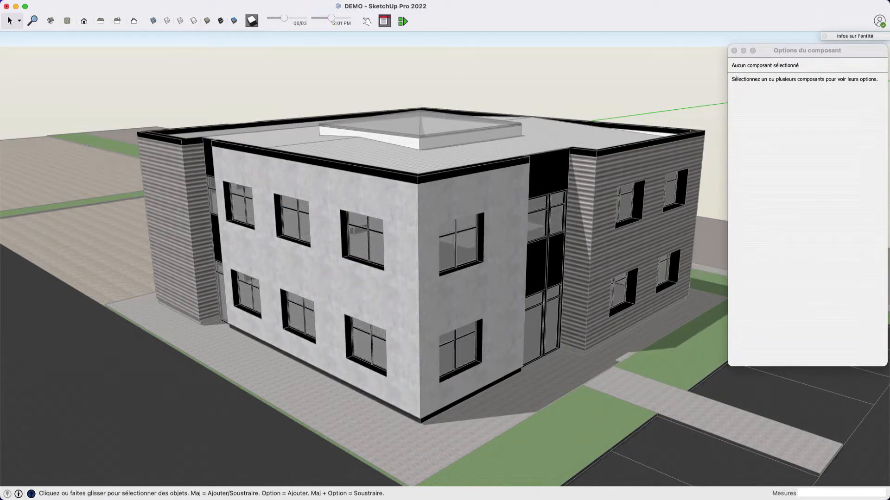
# Place the Brise-soleil orientable component on the shaded facade and move it to the corner at the base of the wall
pyautogui.moveTo(304, 250); pyautogui.dragTo(446, 308)
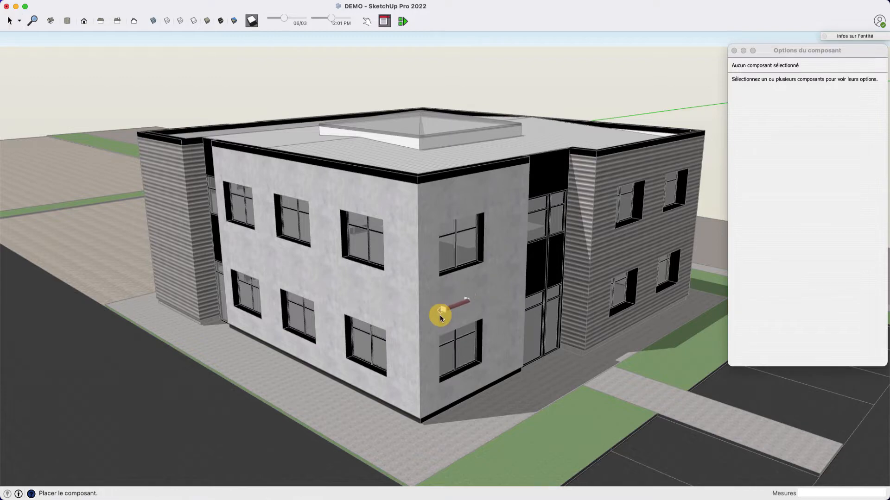
pyautogui.scroll(5, 432, 440)
pyautogui.click(433, 374)
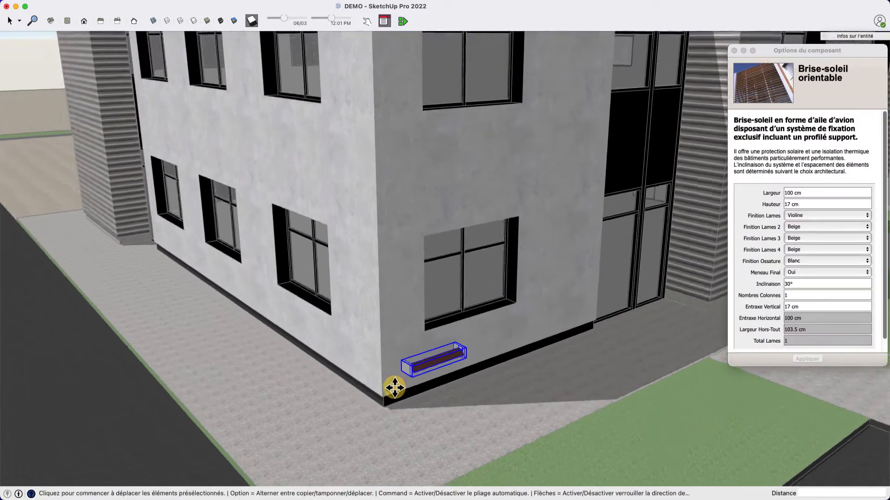
pyautogui.scroll(3, 394, 388)
pyautogui.click(403, 364)
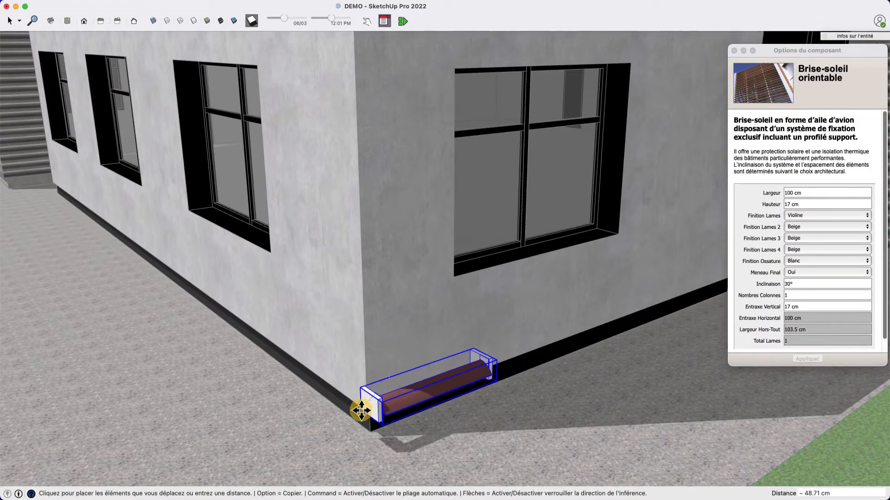
pyautogui.click(370, 412)
# Leave the Move tool and examine the placed brise-soleil and the surrounding facade from several angles
pyautogui.moveTo(349, 342); pyautogui.dragTo(471, 415, button='middle')
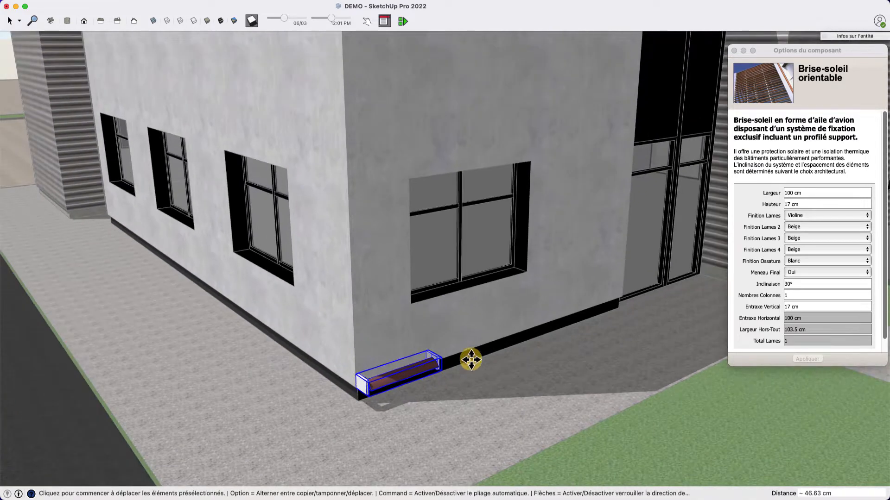
pyautogui.moveTo(465, 312); pyautogui.dragTo(406, 313, button='middle')
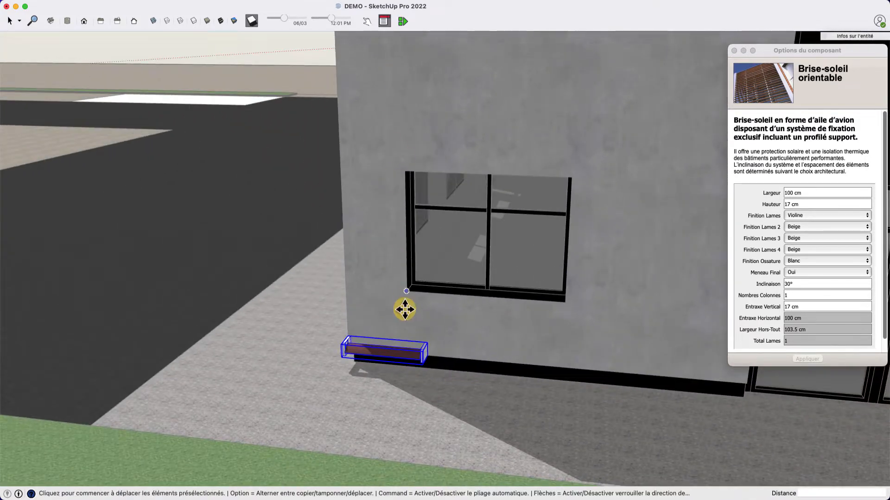
pyautogui.scroll(-3, 408, 310)
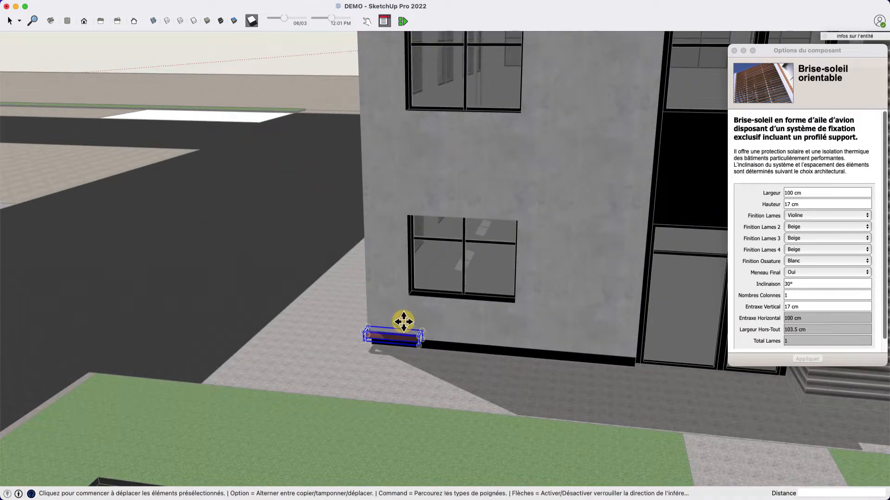
pyautogui.scroll(3, 404, 375)
pyautogui.moveTo(395, 413); pyautogui.dragTo(533, 292, button='middle')
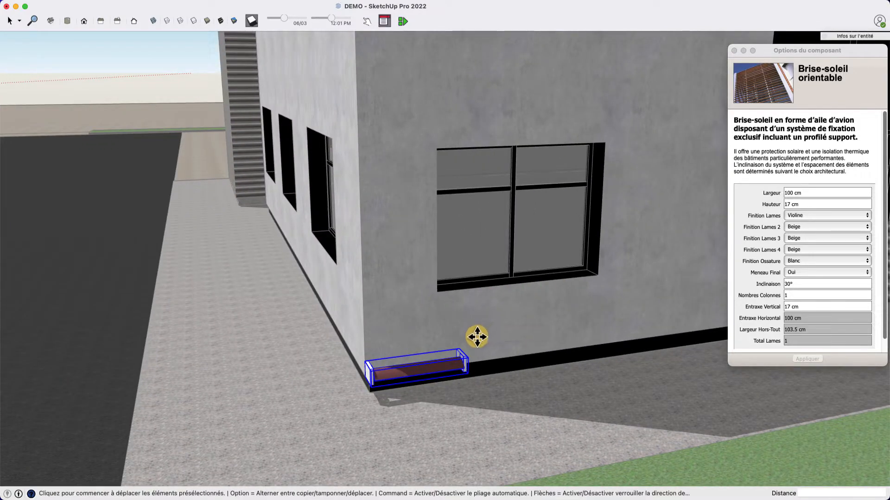
pyautogui.press('space')
pyautogui.moveTo(453, 367); pyautogui.dragTo(472, 331, button='middle')
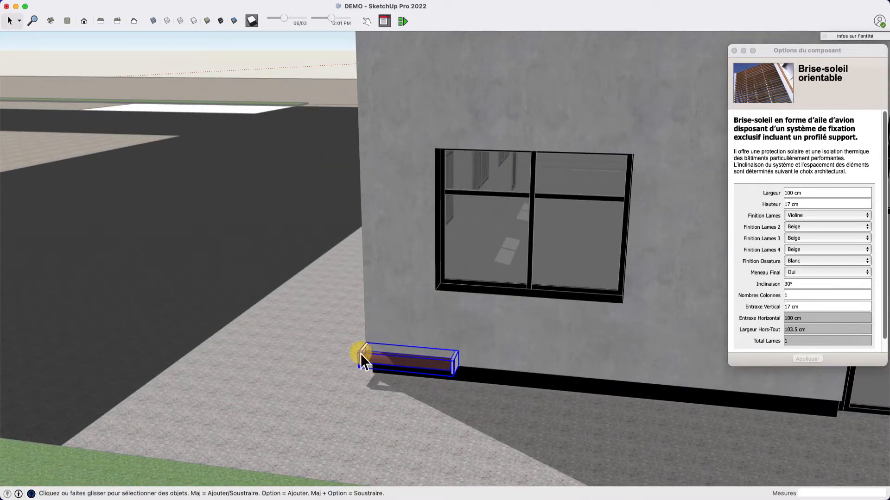
pyautogui.moveTo(370, 354); pyautogui.dragTo(508, 329, button='middle')
pyautogui.scroll(-5, 461, 350)
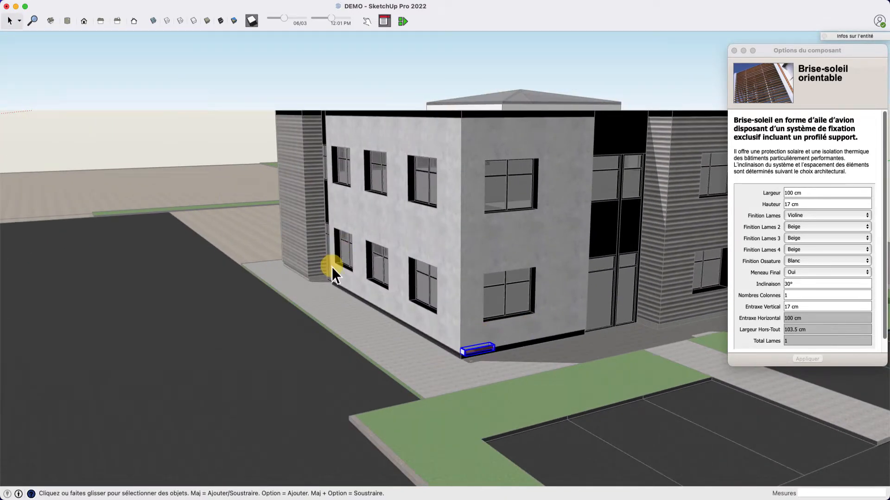
pyautogui.scroll(8, 487, 324)
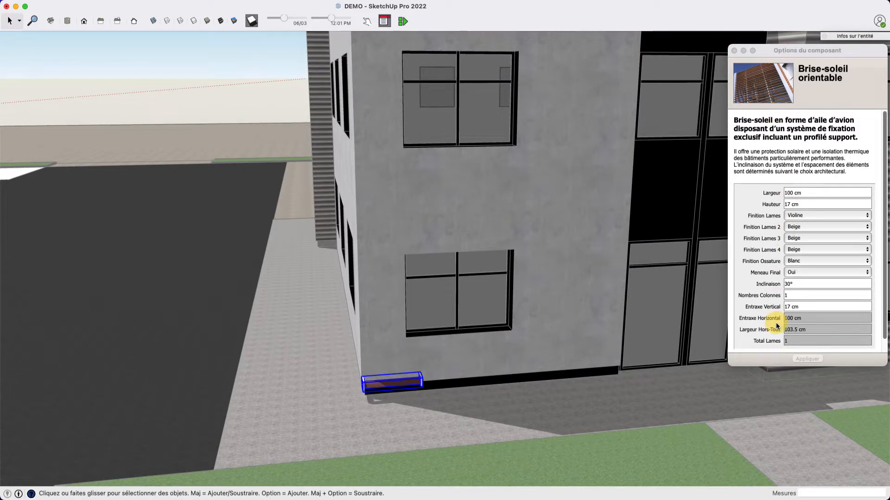
pyautogui.scroll(2, 512, 336)
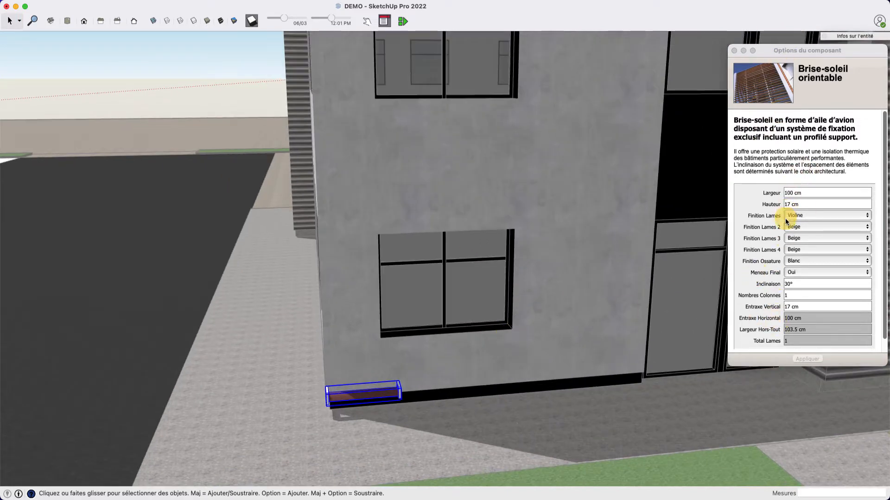
# Try the Sablé and Gris Anthracite slat finishes on the brise-soleil
pyautogui.click(814, 221)
pyautogui.click(813, 217)
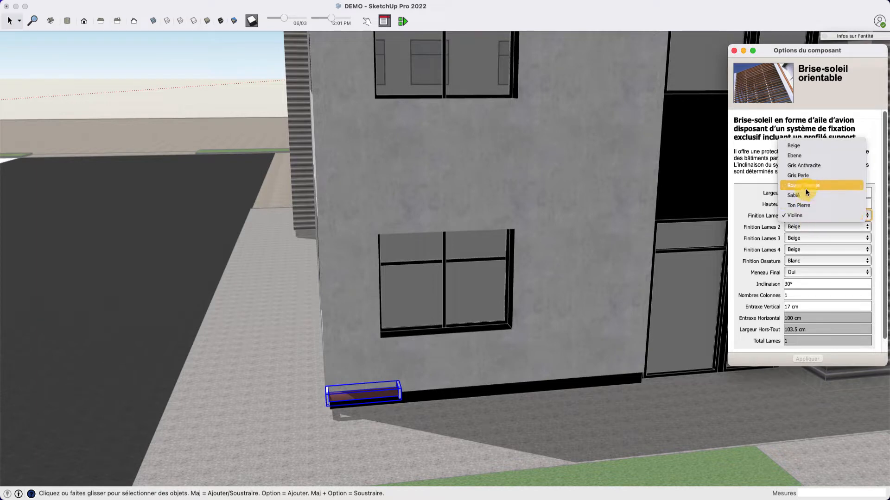
pyautogui.click(806, 359)
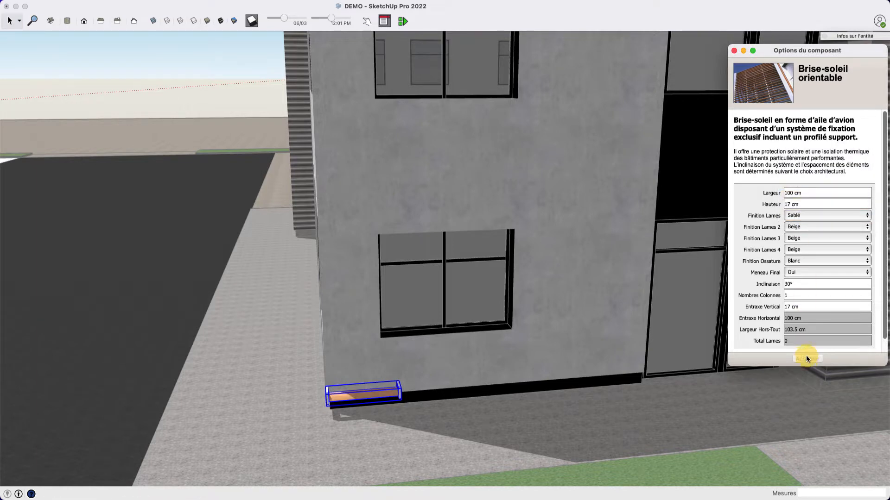
pyautogui.click(817, 215)
pyautogui.click(811, 185)
pyautogui.click(815, 360)
# Apply the slat finishes Violine, Rouge Orange, Sablé and Ton Pierre for Finition Lames 1 to 4 of the brise-soleil
pyautogui.click(824, 215)
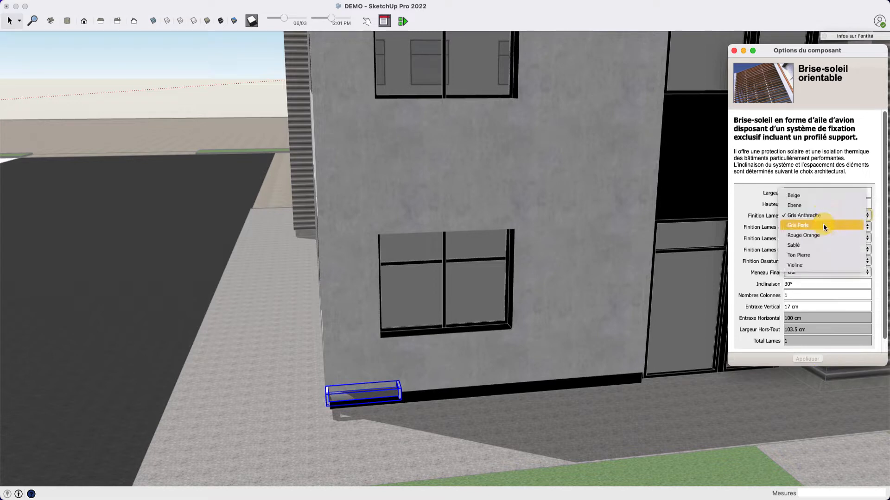
pyautogui.click(813, 263)
pyautogui.click(795, 227)
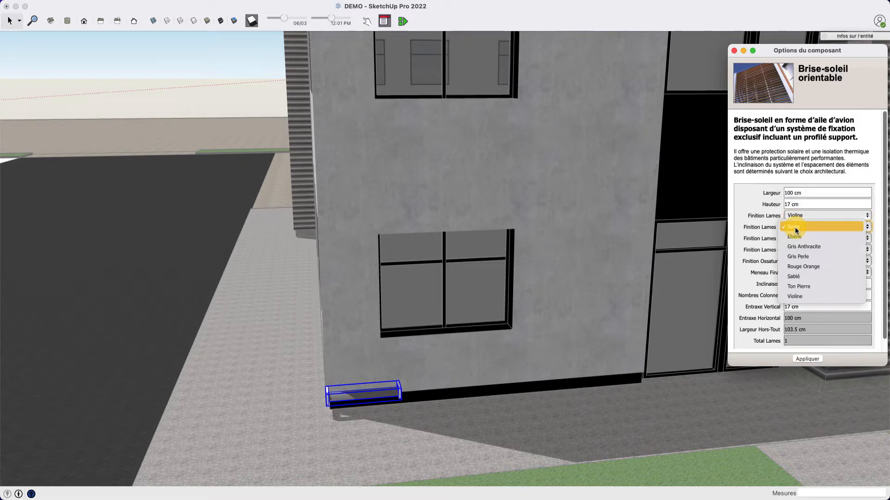
pyautogui.click(808, 266)
pyautogui.click(799, 238)
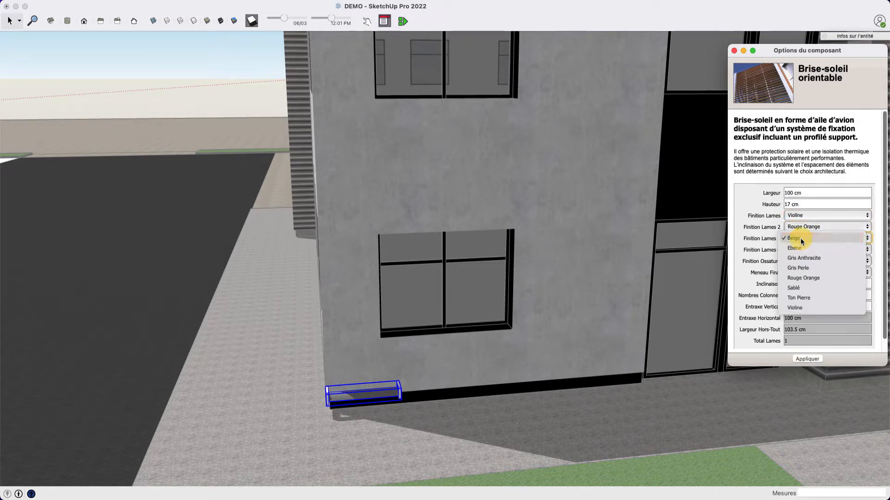
pyautogui.click(800, 292)
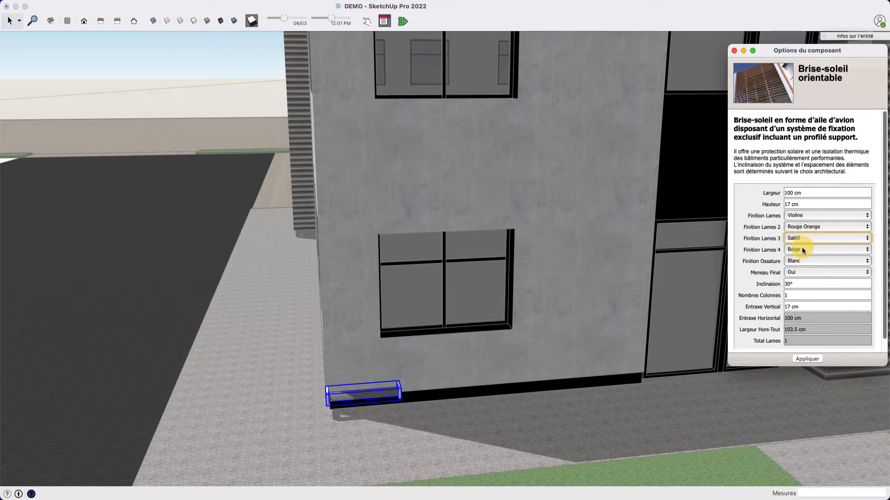
pyautogui.click(802, 250)
pyautogui.click(801, 308)
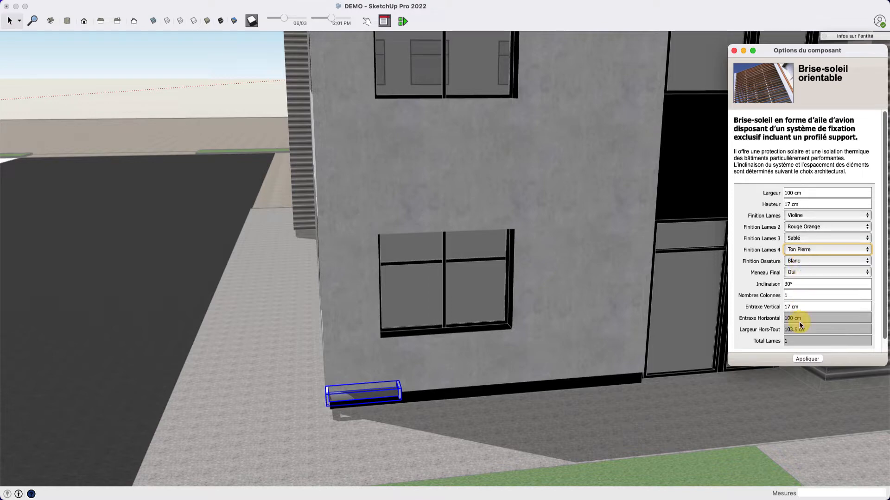
pyautogui.click(809, 361)
# Change the brise-soleil's frame finish (Finition Ossature) to Anthracite and apply it
pyautogui.scroll(5, 333, 389)
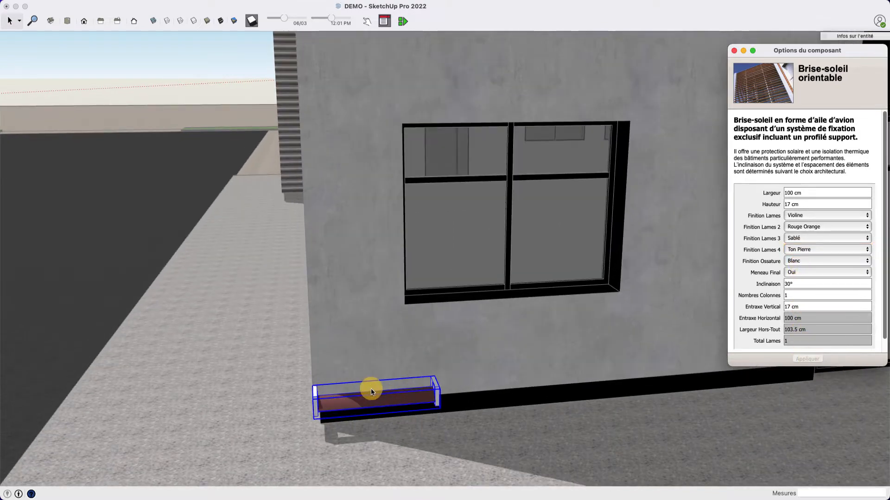
pyautogui.click(804, 263)
pyautogui.click(805, 271)
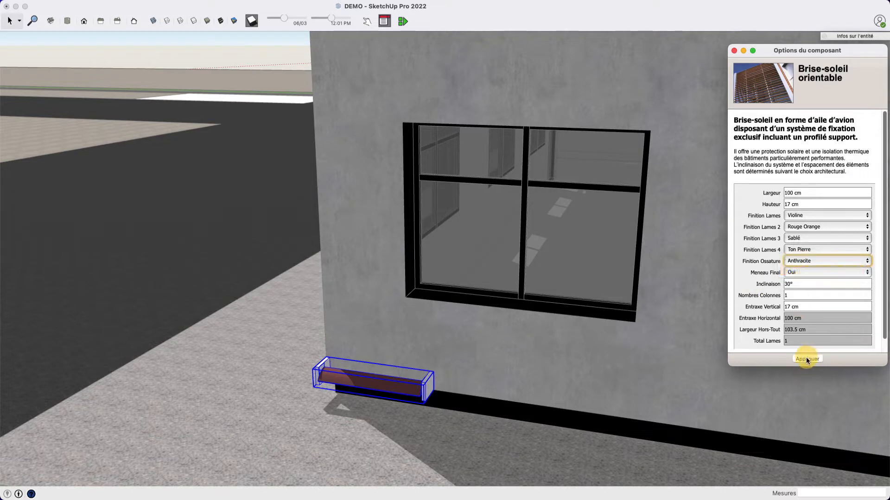
pyautogui.click(807, 359)
pyautogui.moveTo(417, 360); pyautogui.dragTo(443, 360, button='middle')
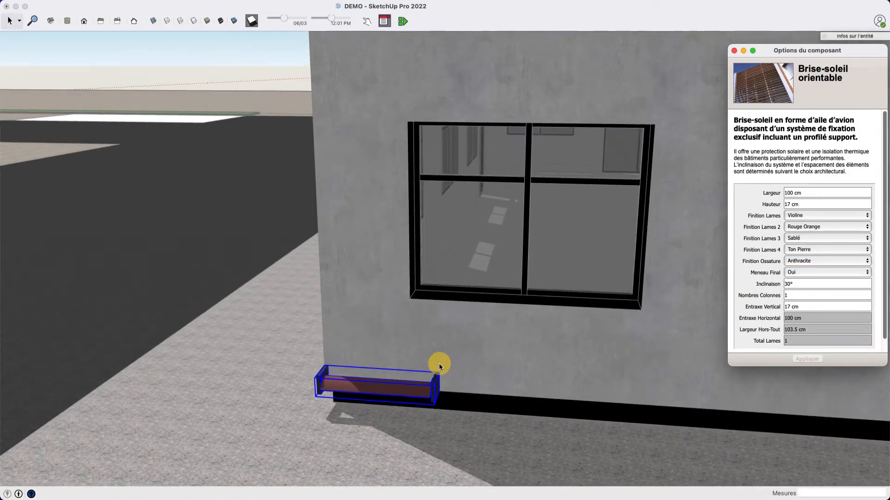
# Remove the end mullion by setting Meneau Final to Non and apply it
pyautogui.click(793, 272)
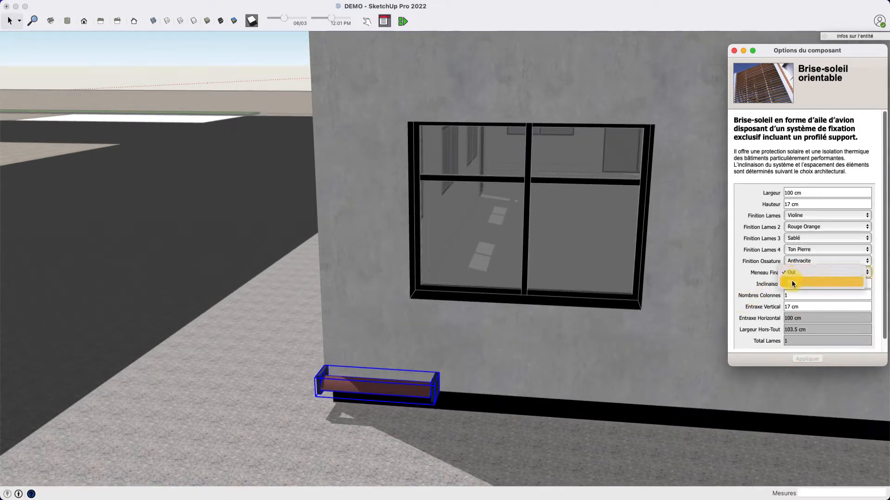
pyautogui.click(792, 284)
pyautogui.click(809, 360)
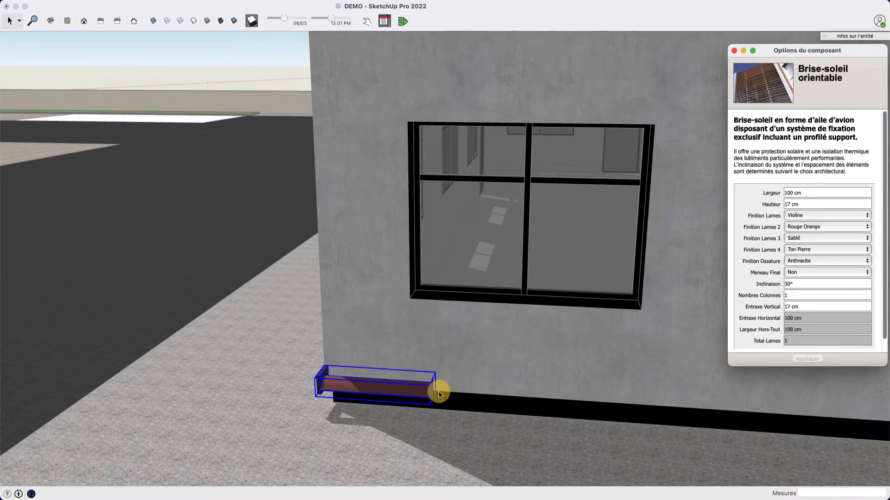
# Try slat inclinations of 15° and 0° on the brise-soleil
pyautogui.scroll(-3, 357, 368)
pyautogui.moveTo(339, 355); pyautogui.dragTo(357, 380, button='middle')
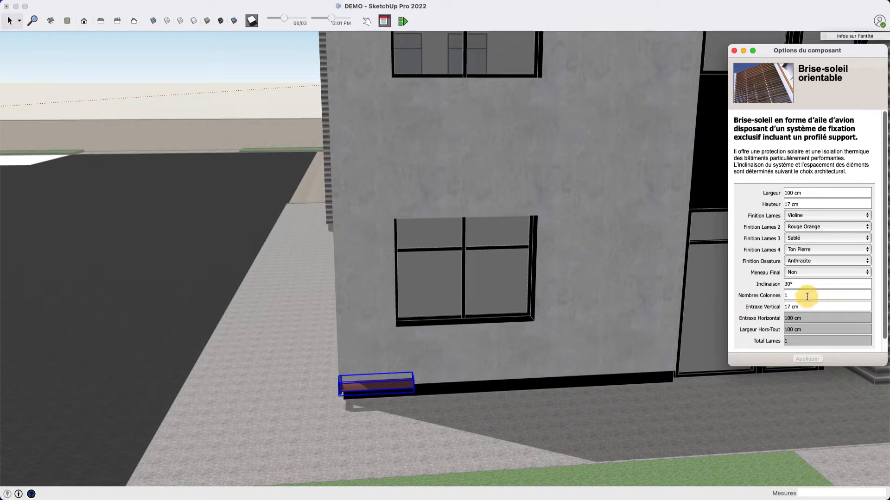
pyautogui.click(757, 284)
pyautogui.write('1')
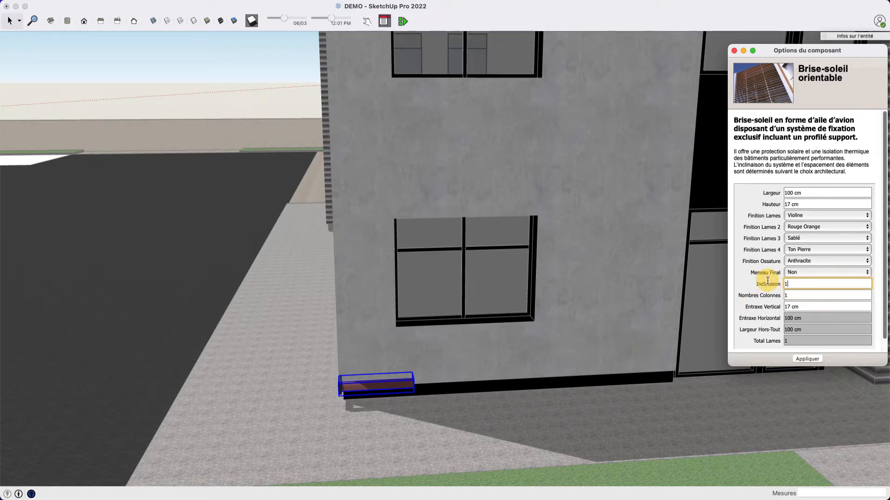
pyautogui.write('5')
pyautogui.moveTo(672, 301); pyautogui.dragTo(510, 376, button='middle')
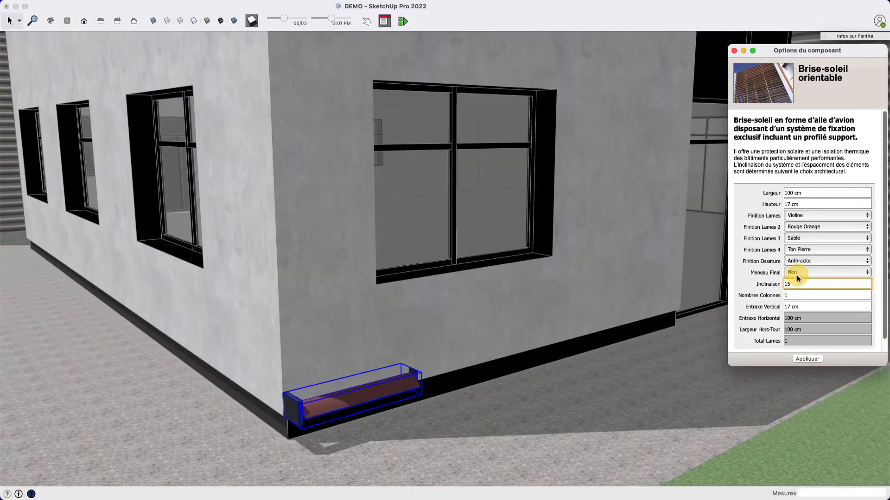
pyautogui.click(807, 357)
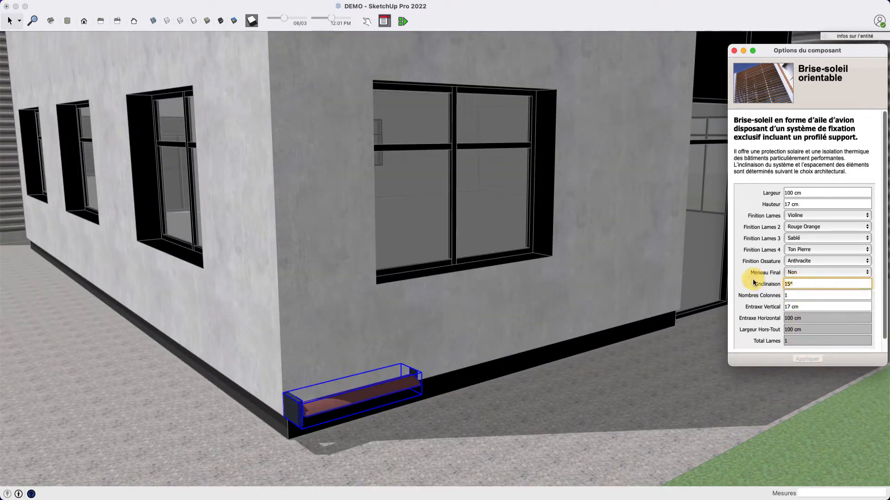
pyautogui.click(809, 359)
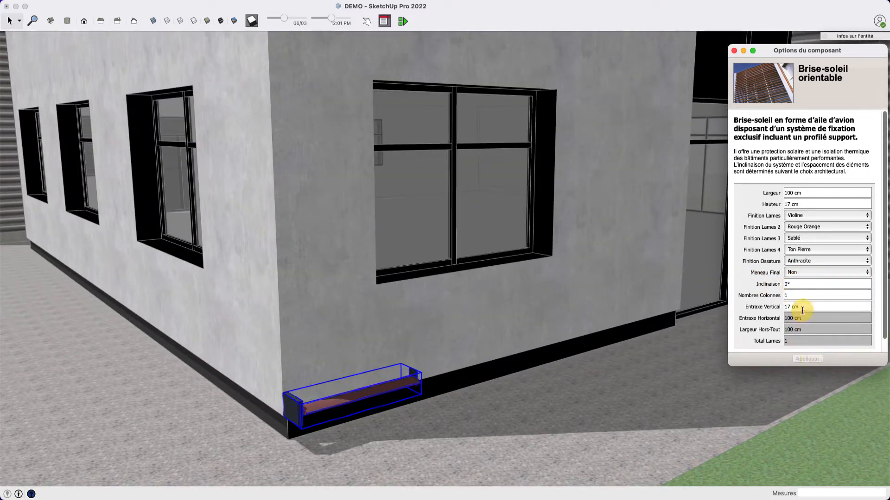
# Set the brise-soleil's slat inclination to 30° and apply it
pyautogui.click(761, 282)
pyautogui.write('30')
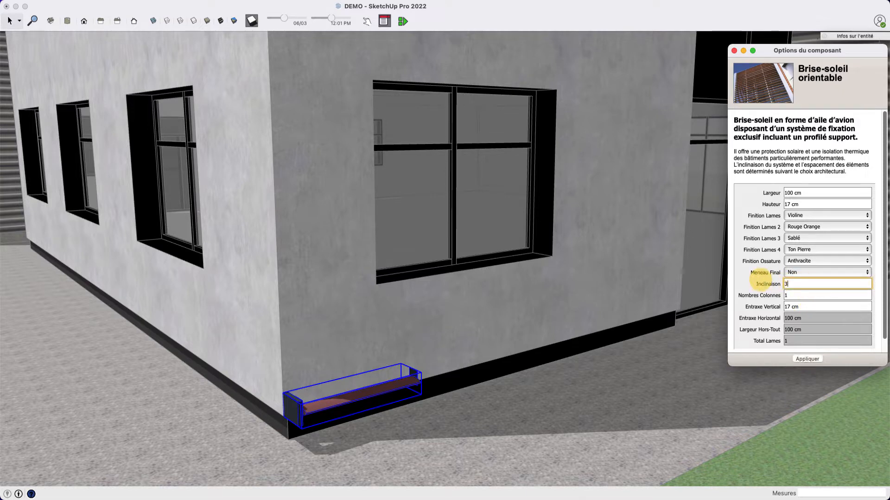
pyautogui.click(806, 358)
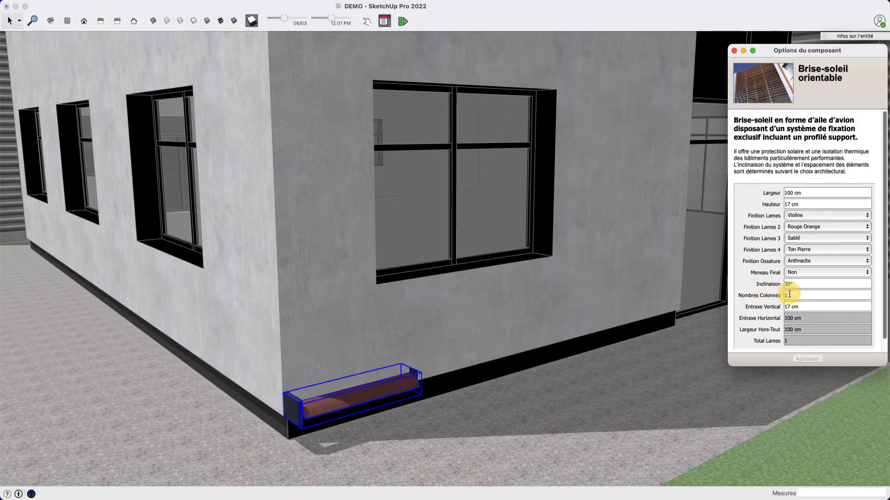
# Try a column count of 2 on the brise-soleil, applying it and returning Nombres Colonnes to 1
pyautogui.click(758, 295)
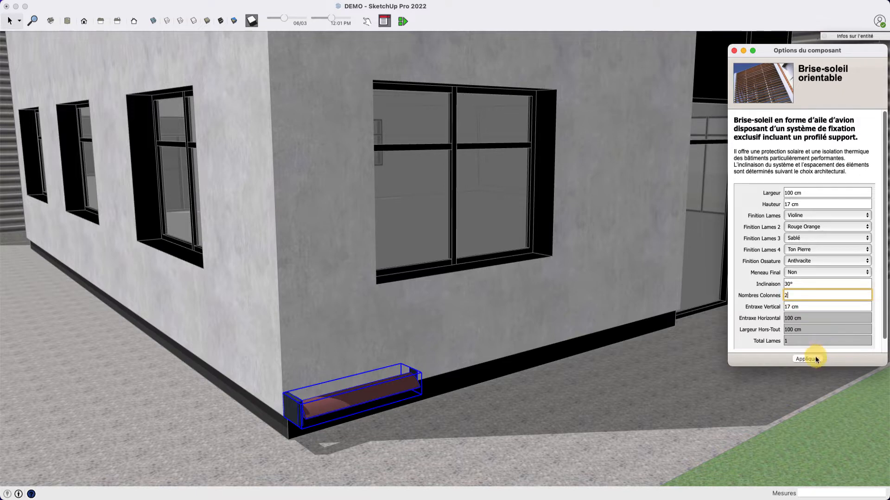
pyautogui.write('2')
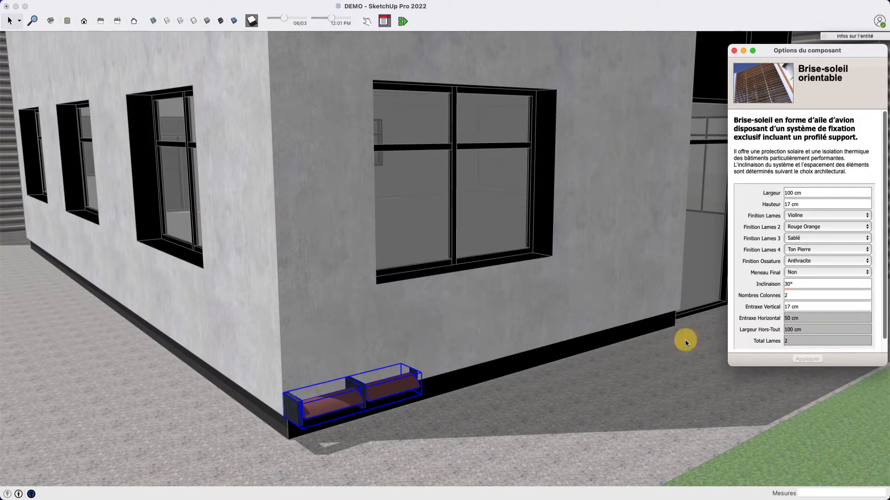
pyautogui.click(757, 295)
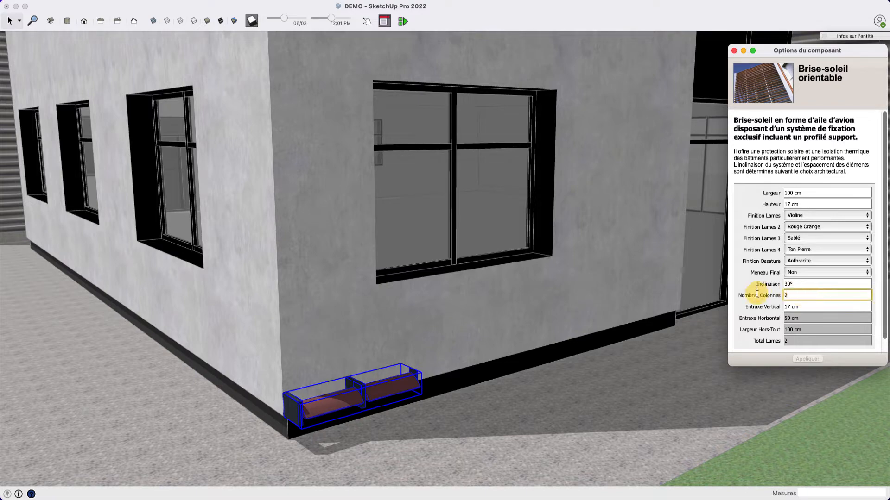
pyautogui.press('BackSpace')
pyautogui.write('1')
# Set the brise-soleil's Meneau Final to Oui and apply it
pyautogui.moveTo(394, 301); pyautogui.dragTo(277, 372, button='middle')
pyautogui.scroll(-8, 389, 368)
pyautogui.scroll(-2, 437, 329)
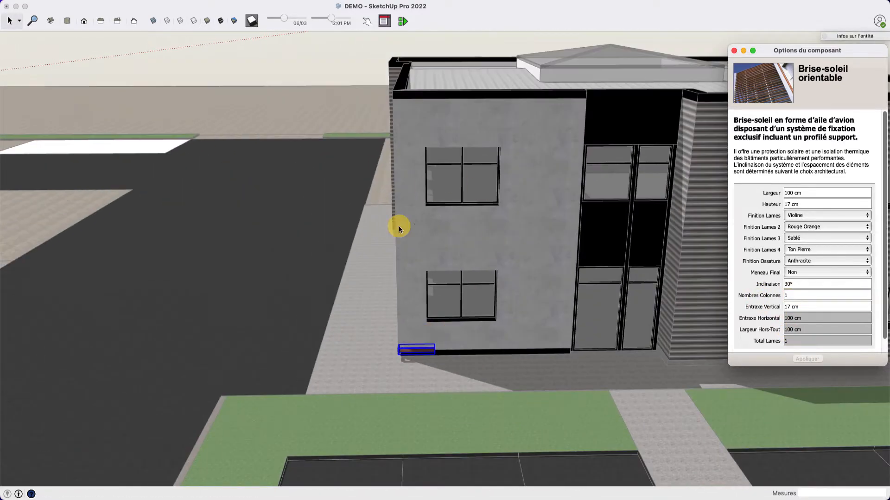
pyautogui.moveTo(399, 226); pyautogui.dragTo(508, 225, button='middle')
pyautogui.moveTo(599, 282); pyautogui.dragTo(499, 323, button='middle')
pyautogui.scroll(3, 498, 324)
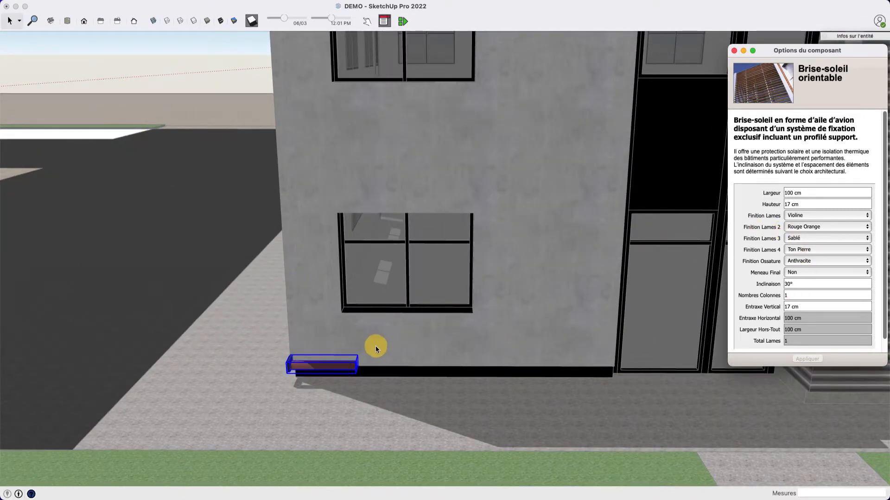
pyautogui.moveTo(376, 351); pyautogui.dragTo(337, 377, button='middle')
pyautogui.click(343, 367)
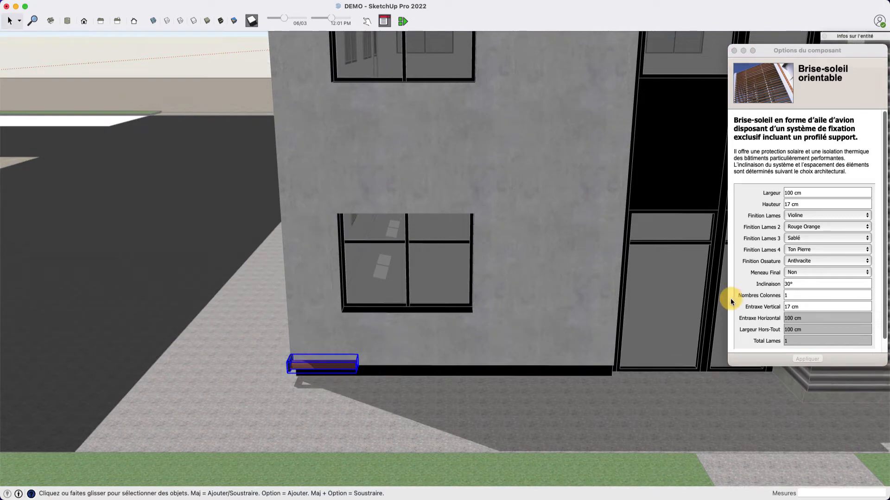
pyautogui.click(797, 273)
pyautogui.click(798, 263)
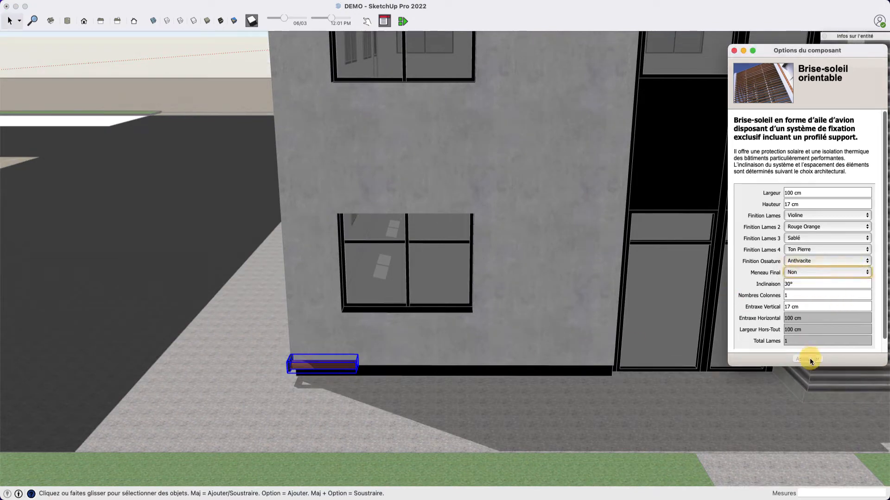
# Scale the brise-soleil horizontally along the facade base to the wall's far end, about 476.3 cm wide
pyautogui.moveTo(438, 335); pyautogui.dragTo(371, 351, button='middle')
pyautogui.scroll(3, 371, 352)
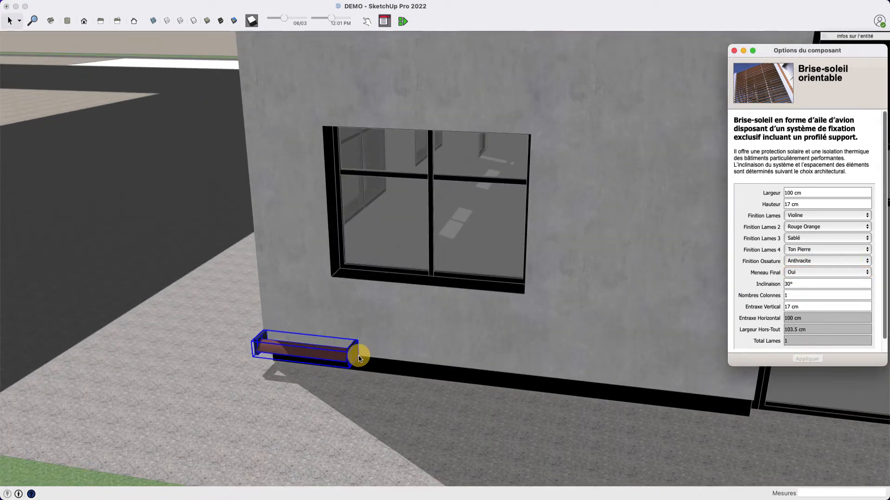
pyautogui.click(345, 355)
pyautogui.press('s')
pyautogui.click(346, 355)
pyautogui.scroll(-4, 566, 372)
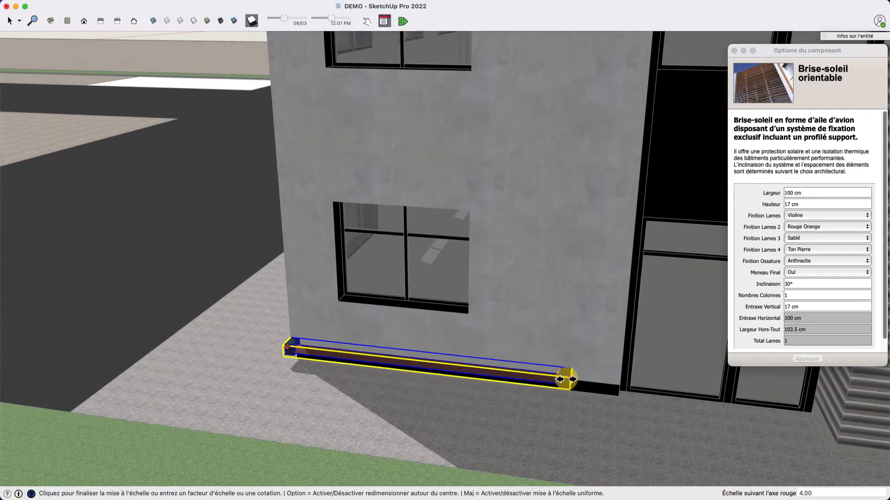
pyautogui.scroll(-5, 584, 408)
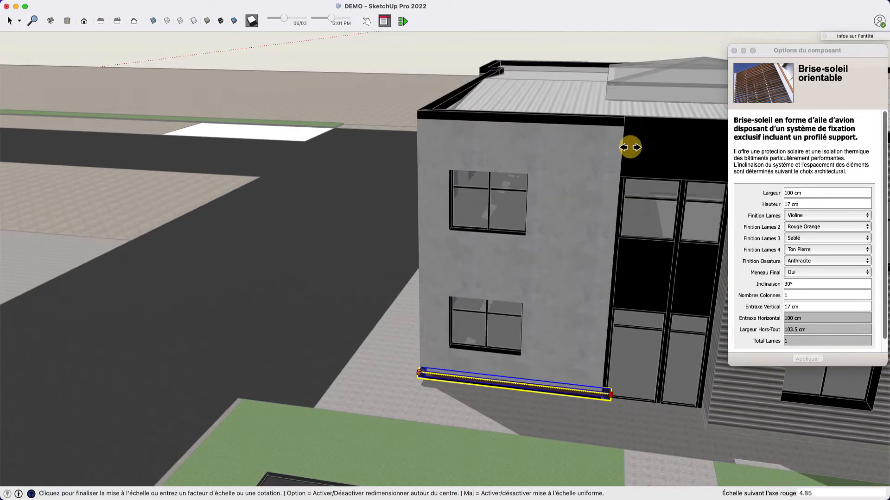
pyautogui.click(626, 118)
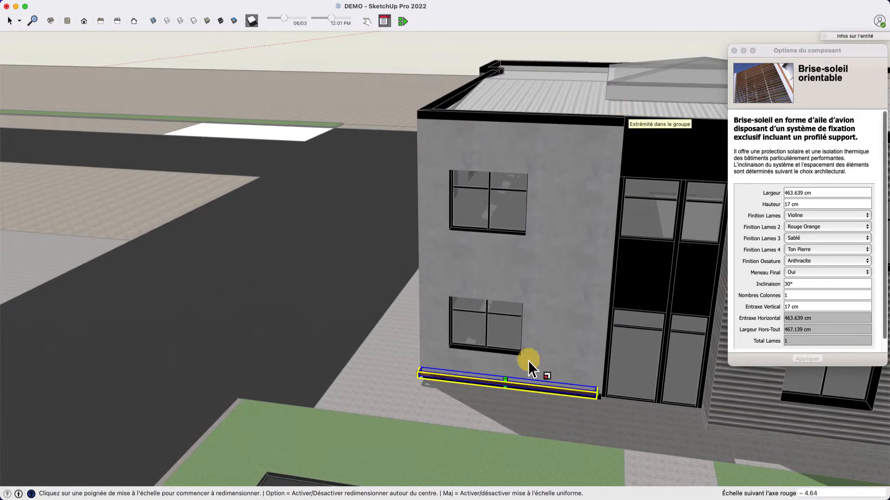
pyautogui.click(598, 389)
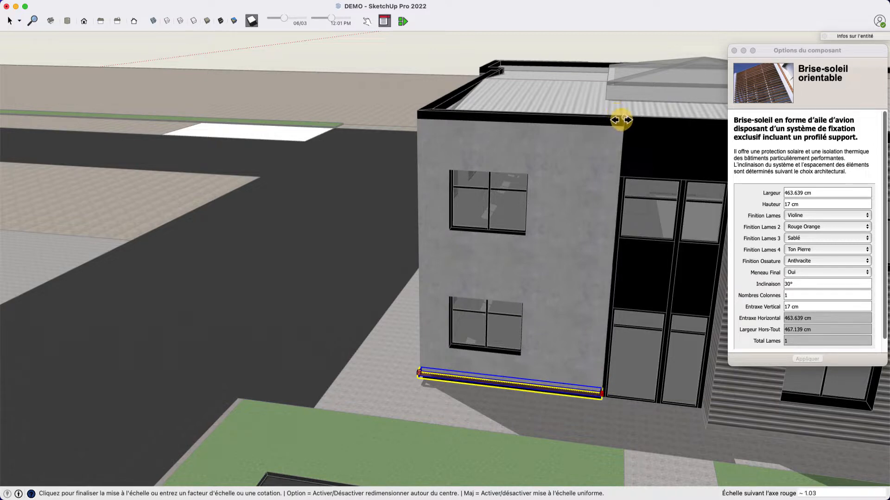
pyautogui.click(621, 120)
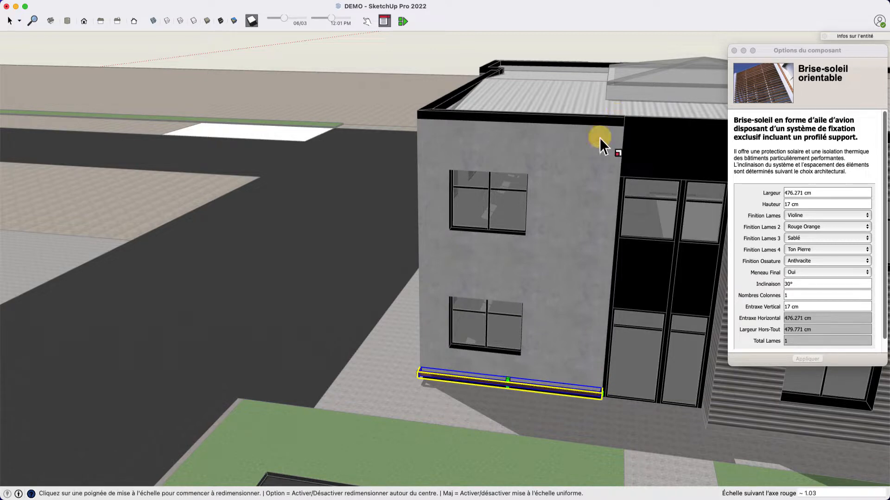
# Scale the brise-soleil vertically up to the facade's roof edge, about 666.1 cm high
pyautogui.click(508, 377)
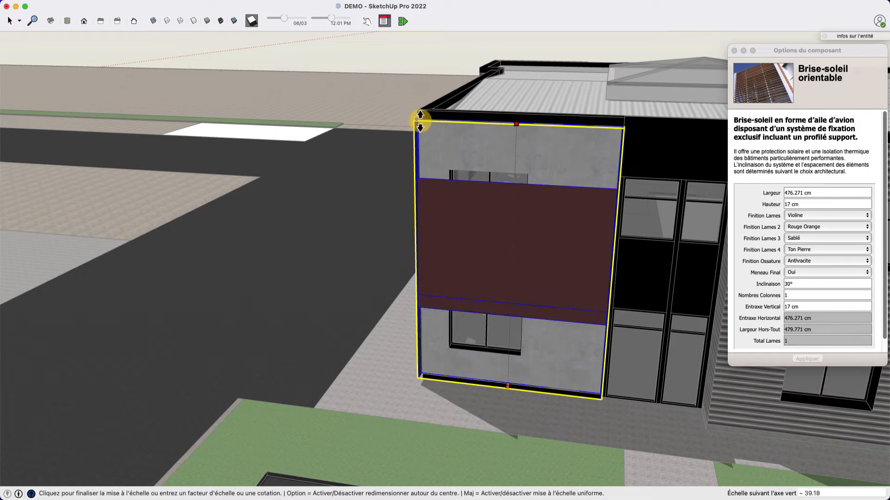
pyautogui.moveTo(490, 240); pyautogui.dragTo(691, 281, button='middle')
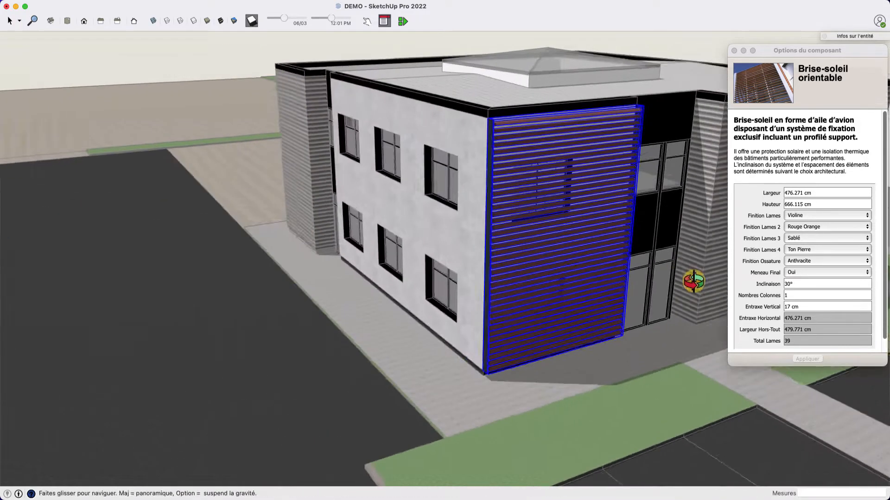
pyautogui.press('space')
# Divide the full-facade brise-soleil into 5 columns through Nombres Colonnes and apply it
pyautogui.scroll(4, 609, 230)
pyautogui.moveTo(625, 252); pyautogui.dragTo(415, 171, button='middle')
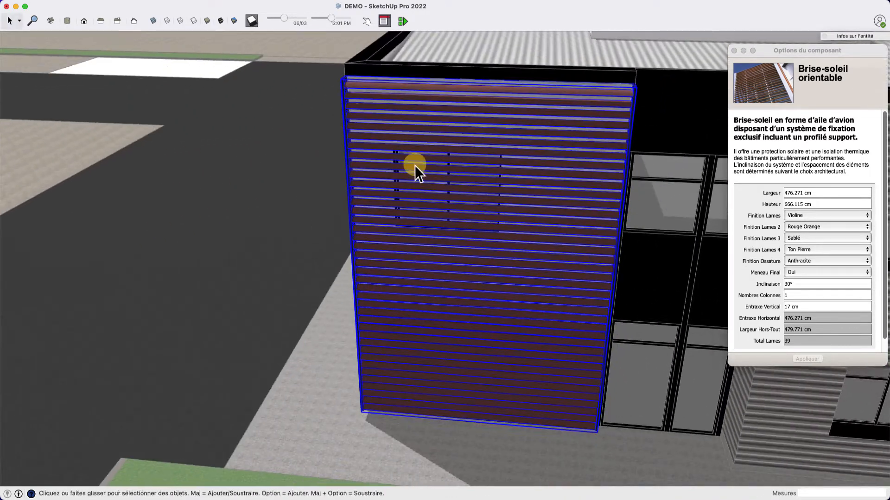
pyautogui.moveTo(455, 139); pyautogui.dragTo(378, 175, button='middle')
pyautogui.scroll(-2, 377, 175)
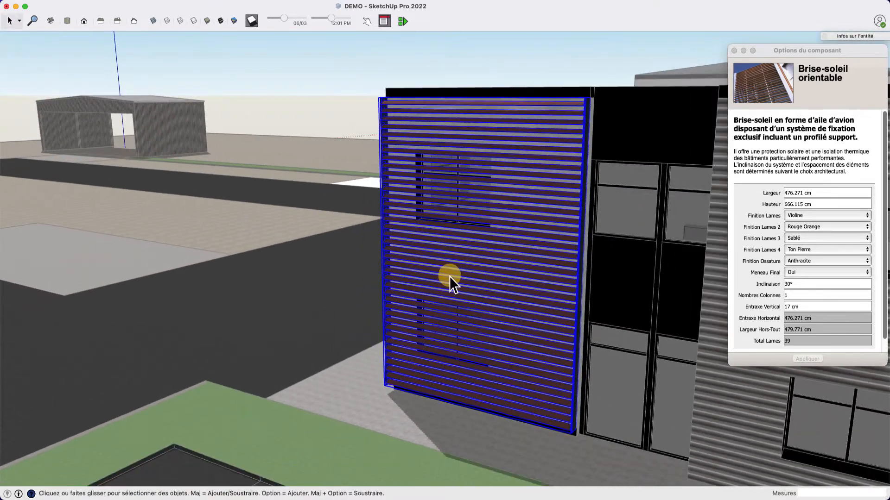
pyautogui.click(804, 294)
pyautogui.moveTo(801, 295); pyautogui.dragTo(776, 293)
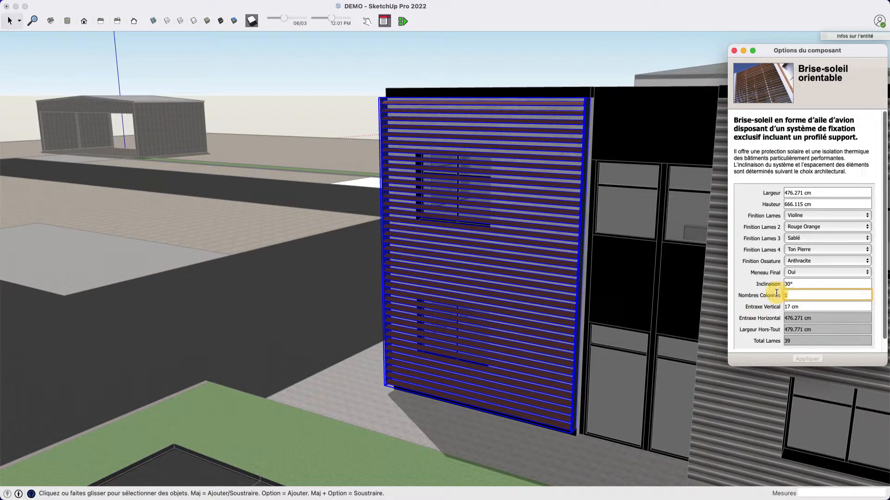
pyautogui.write('5')
pyautogui.click(807, 359)
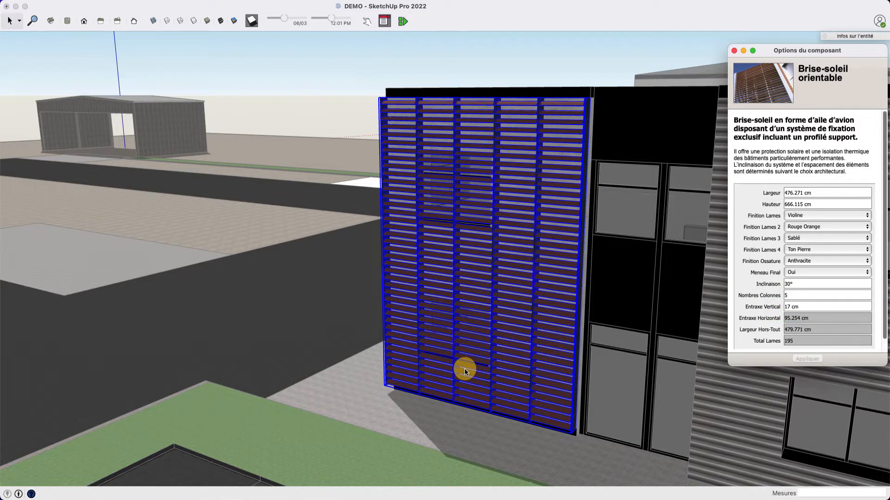
# Examine the five-column brise-soleil and its slats on the facade from several angles
pyautogui.moveTo(464, 368); pyautogui.dragTo(435, 263, button='middle')
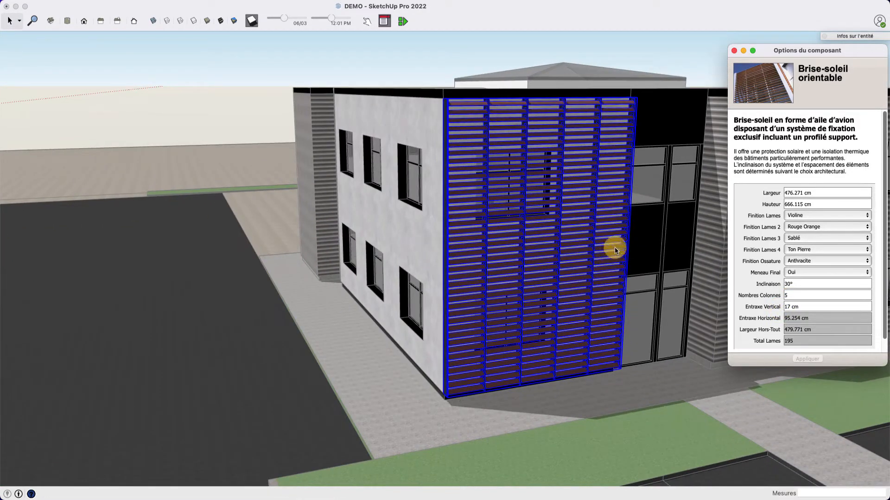
pyautogui.scroll(3, 616, 287)
pyautogui.scroll(-5, 468, 227)
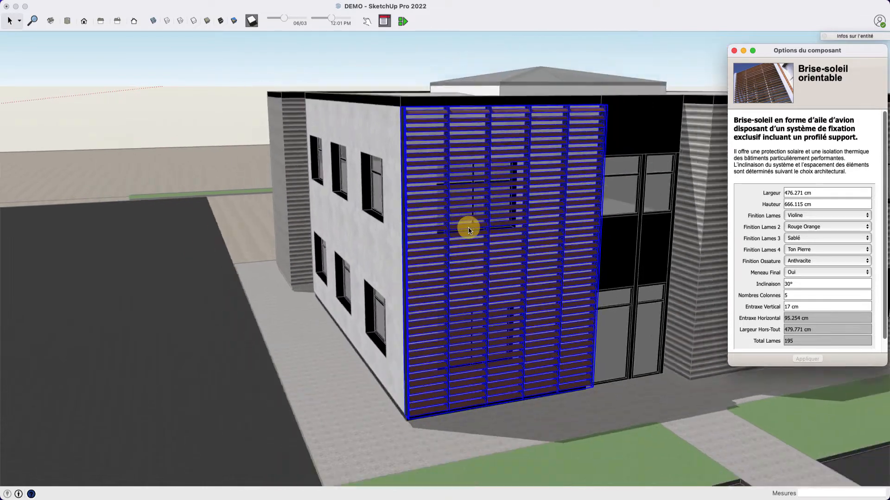
pyautogui.moveTo(474, 318); pyautogui.dragTo(523, 343, button='middle')
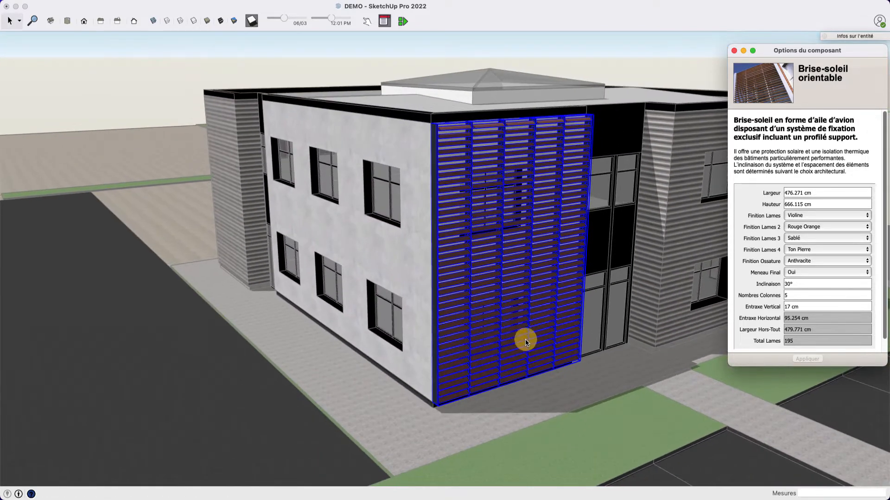
pyautogui.moveTo(582, 278); pyautogui.dragTo(552, 320, button='middle')
pyautogui.scroll(2, 447, 301)
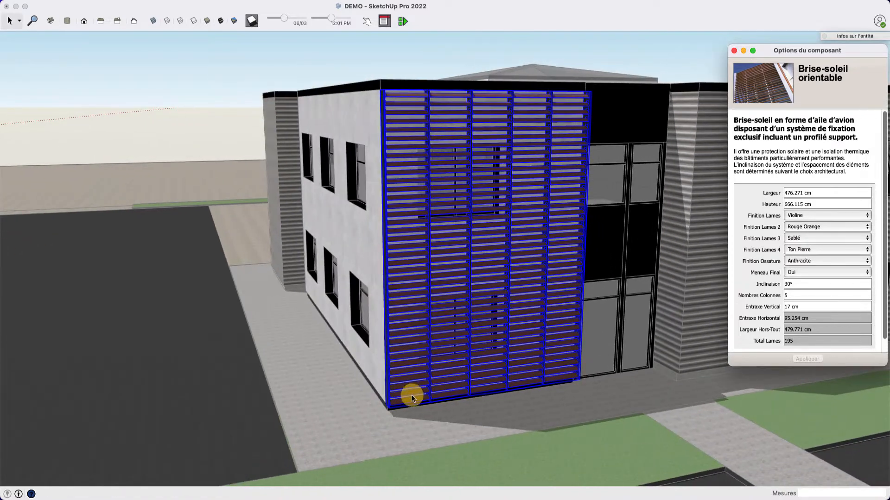
pyautogui.scroll(2, 409, 395)
pyautogui.moveTo(446, 384); pyautogui.dragTo(389, 376, button='middle')
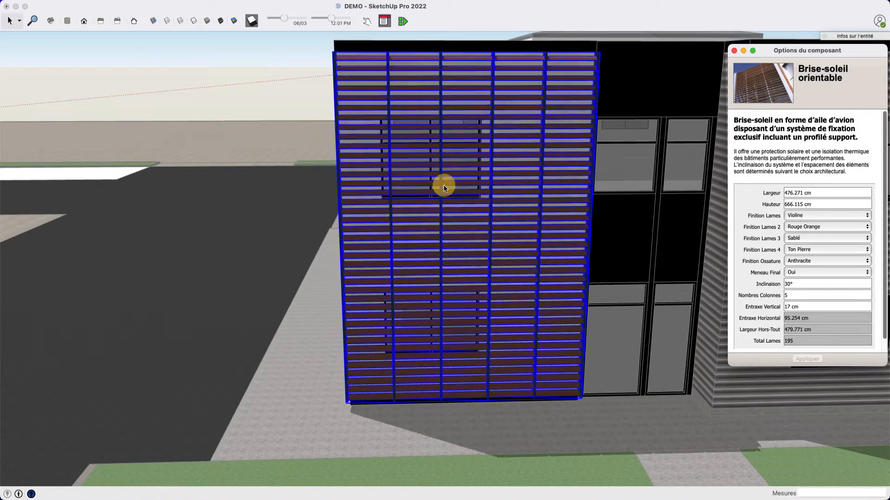
pyautogui.moveTo(443, 185); pyautogui.dragTo(451, 260, button='middle')
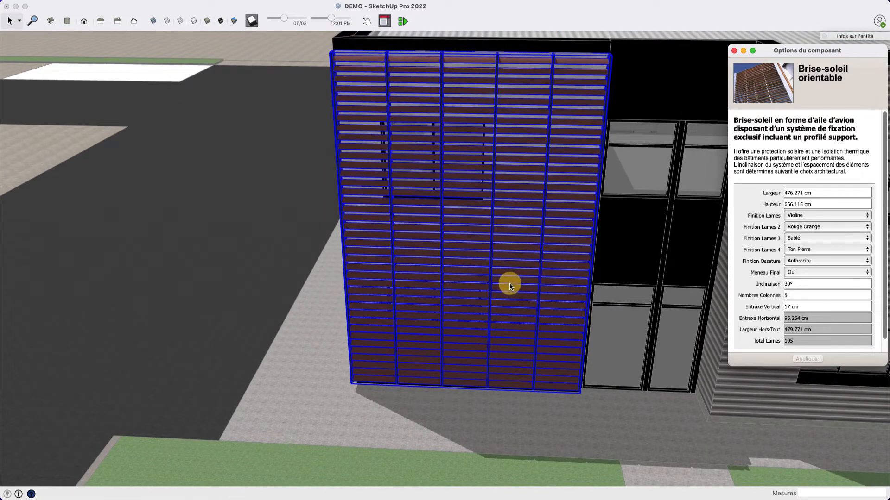
# Set the brise-soleil's Nombres Colonnes to 1 and Meneau Final to Non, applying each change
pyautogui.click(798, 295)
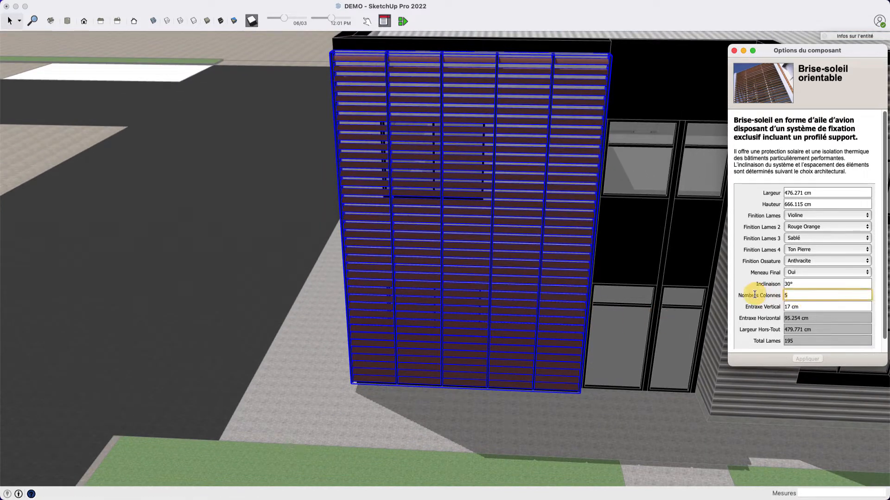
pyautogui.press('BackSpace')
pyautogui.write('1')
pyautogui.click(806, 359)
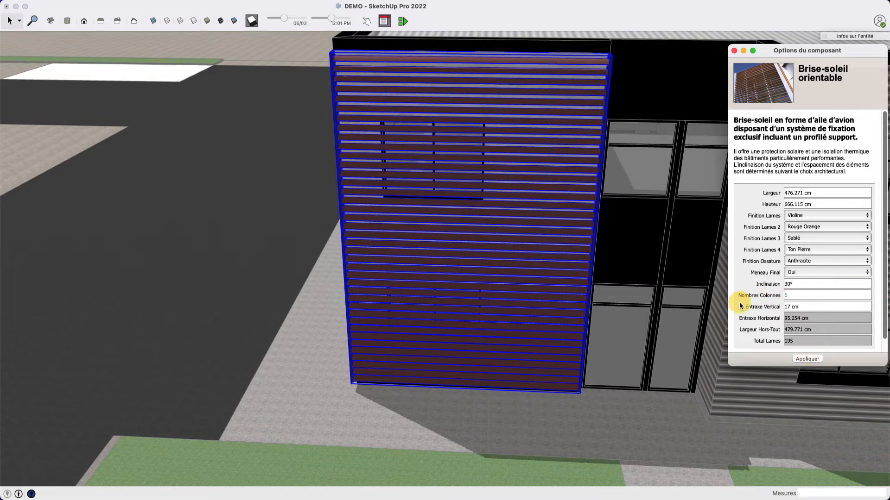
pyautogui.click(796, 273)
pyautogui.click(798, 281)
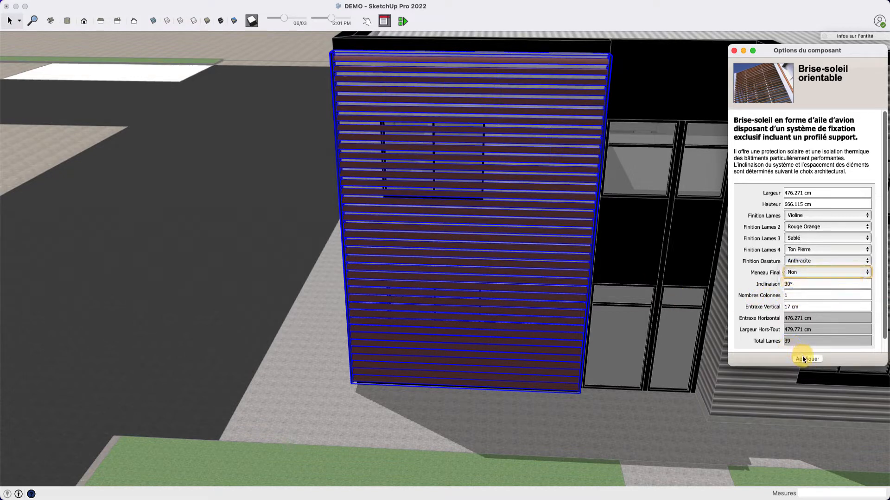
pyautogui.click(804, 359)
# Scale the brise-soleil's width down to a narrow strip about 61.9 cm wide at the building corner
pyautogui.moveTo(584, 287); pyautogui.dragTo(600, 299, button='middle')
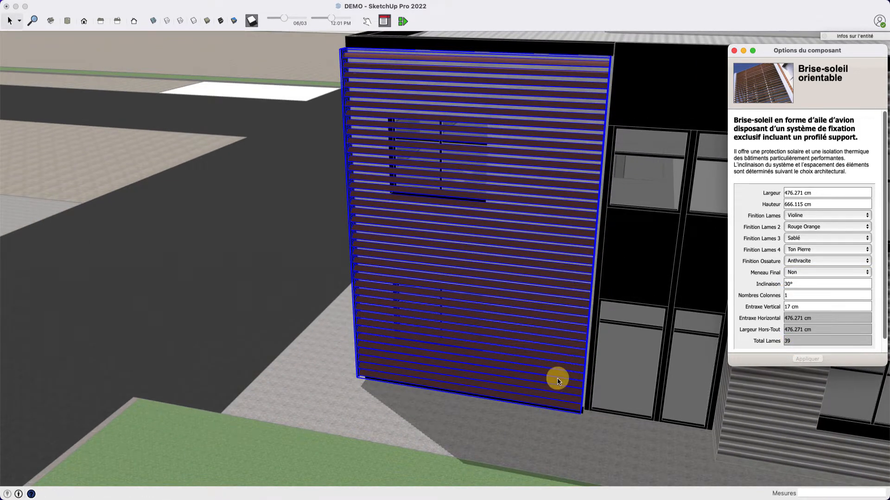
pyautogui.click(588, 274)
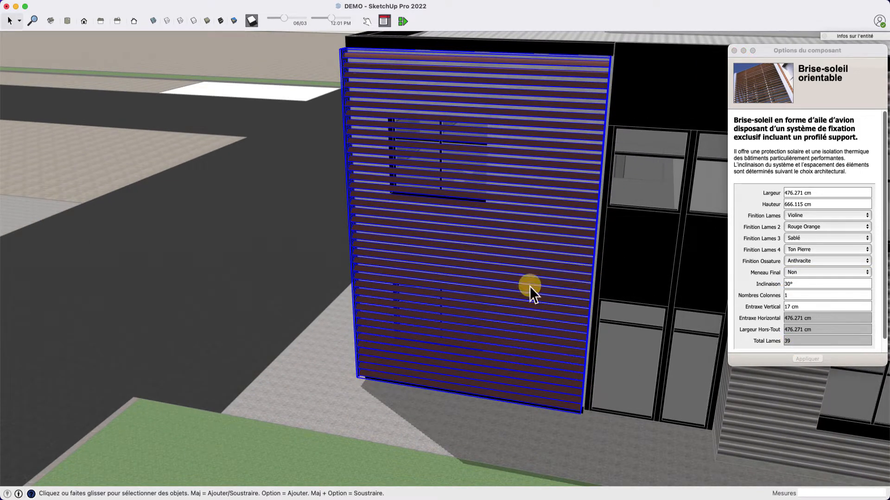
pyautogui.press('s')
pyautogui.click(591, 252)
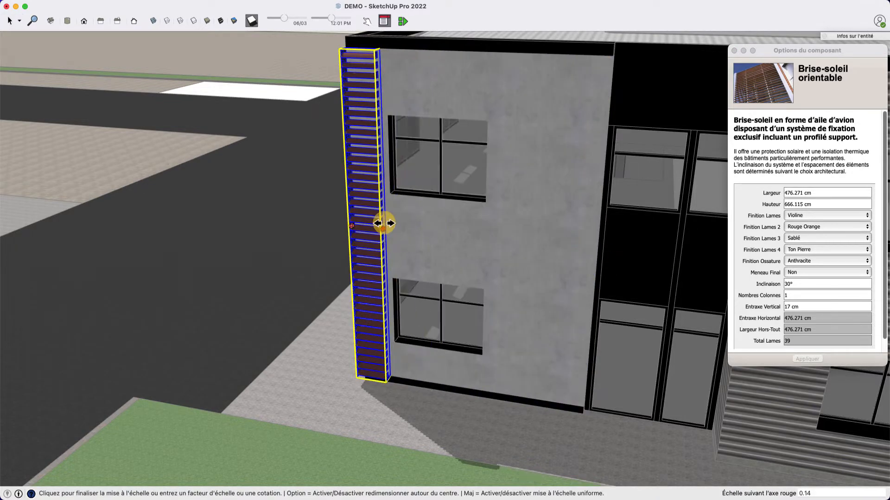
pyautogui.click(369, 211)
pyautogui.scroll(6, 361, 375)
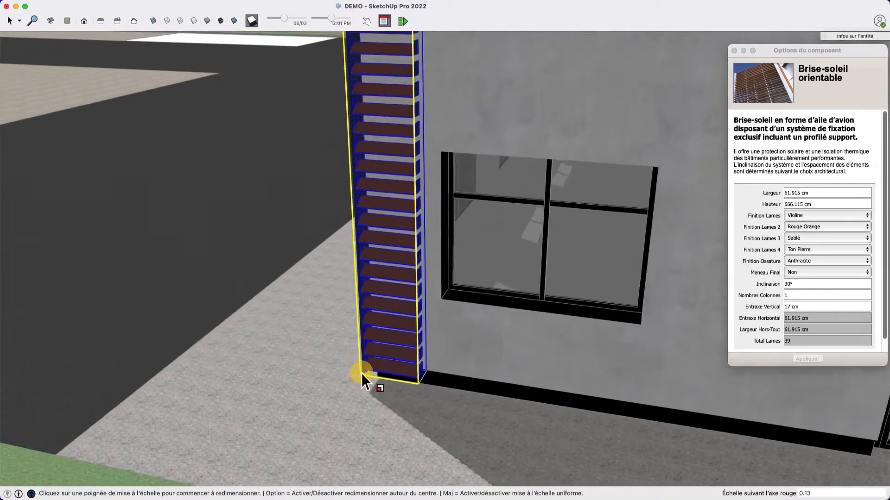
pyautogui.press('space')
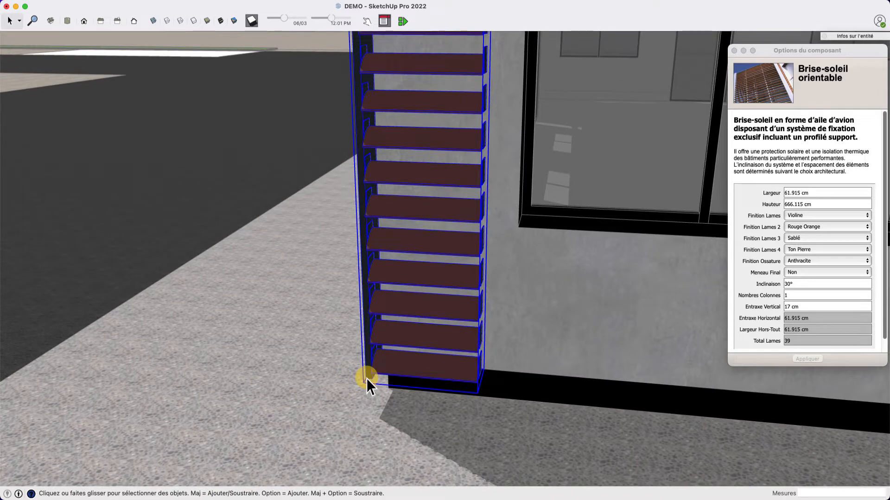
# Copy the narrow brise-soleil strip about 74.7 cm along the facade, up to the window's near edge
pyautogui.press('m')
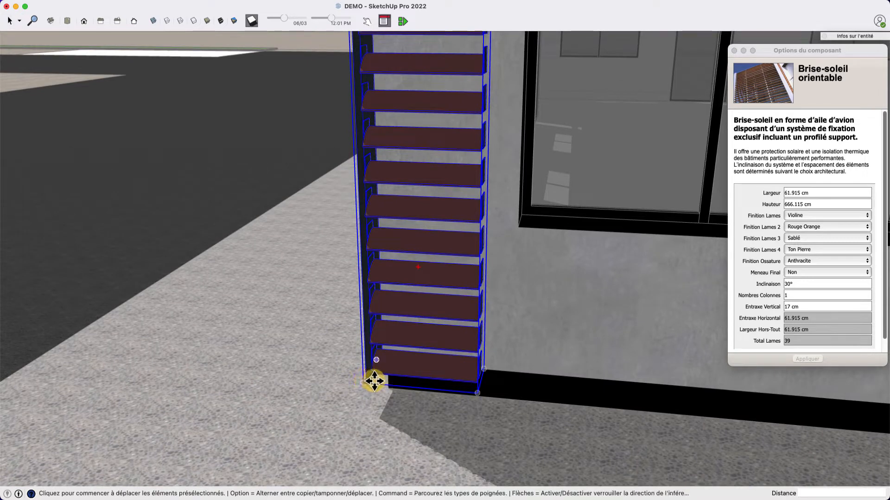
pyautogui.click(374, 380)
pyautogui.press('alt')
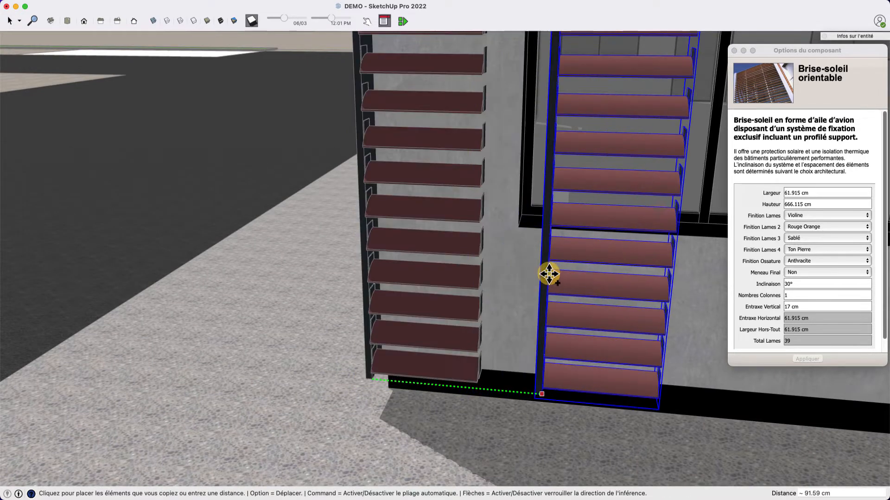
pyautogui.click(518, 227)
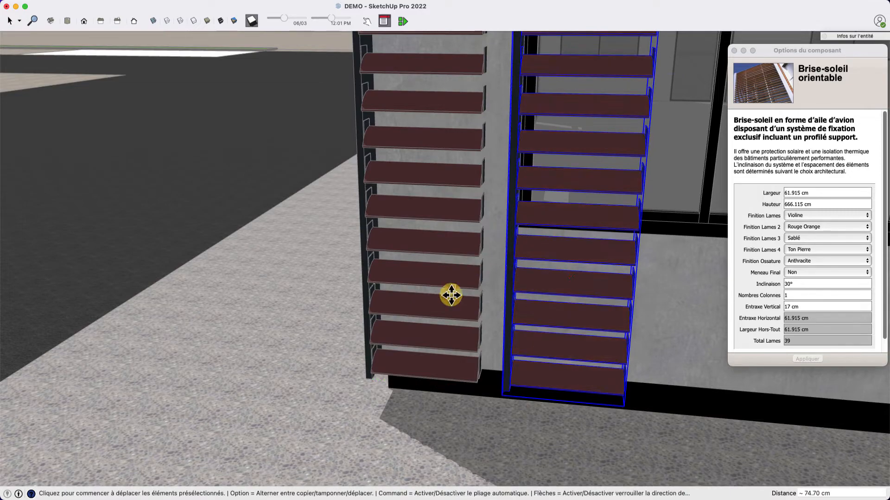
# Copy the second strip about 194.9 cm further along the facade, to the far edge of the window
pyautogui.scroll(-3, 451, 295)
pyautogui.moveTo(517, 293); pyautogui.dragTo(507, 110, button='middle')
pyautogui.moveTo(455, 140); pyautogui.dragTo(664, 321, button='middle')
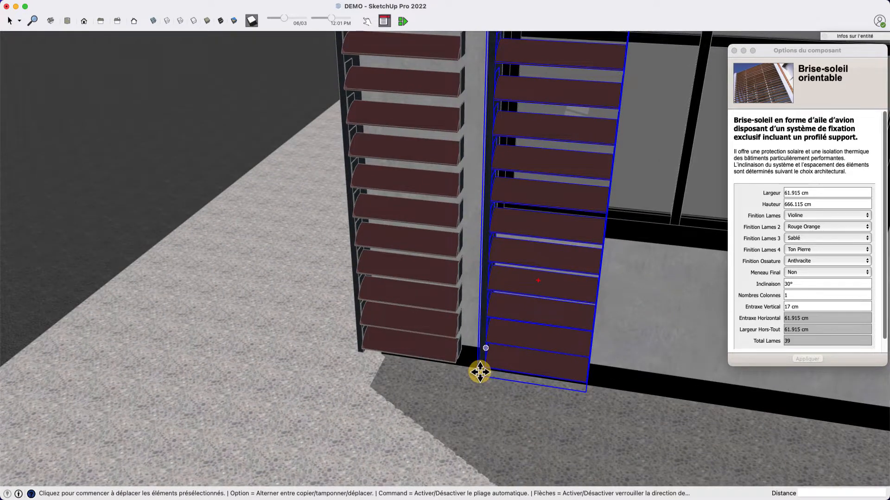
pyautogui.click(479, 372)
pyautogui.press('alt')
pyautogui.scroll(-3, 473, 366)
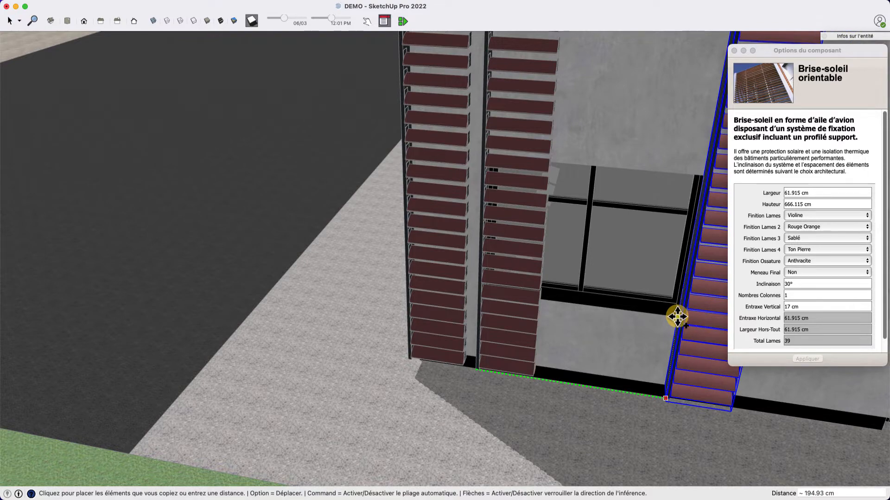
pyautogui.scroll(3, 677, 317)
pyautogui.click(681, 369)
pyautogui.scroll(-3, 409, 378)
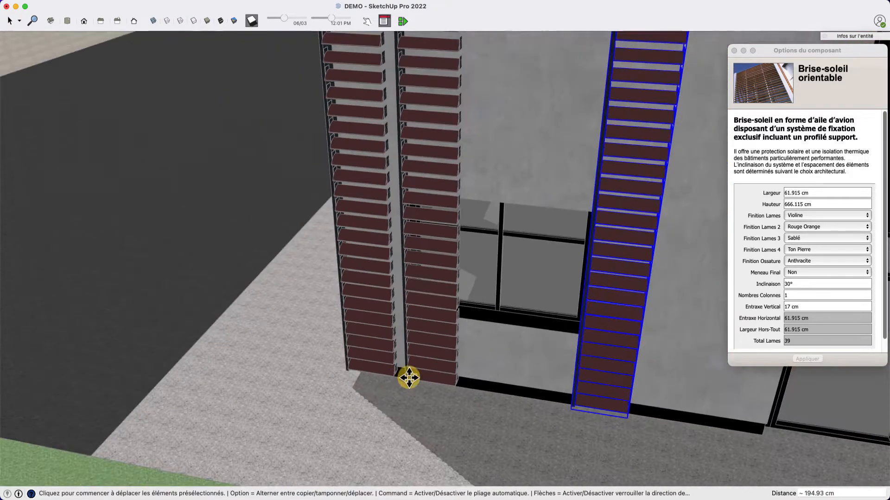
# Set Meneau Final to Oui for the third strip and apply it
pyautogui.scroll(-4, 409, 378)
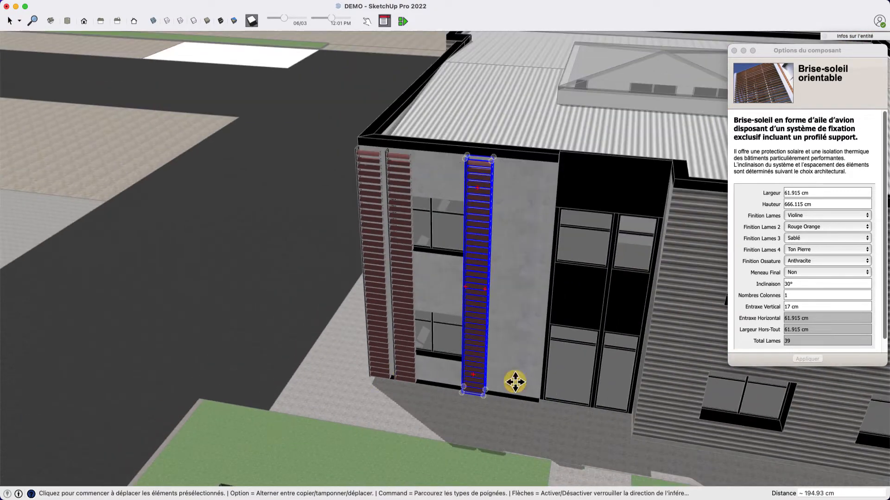
pyautogui.click(811, 273)
pyautogui.click(810, 263)
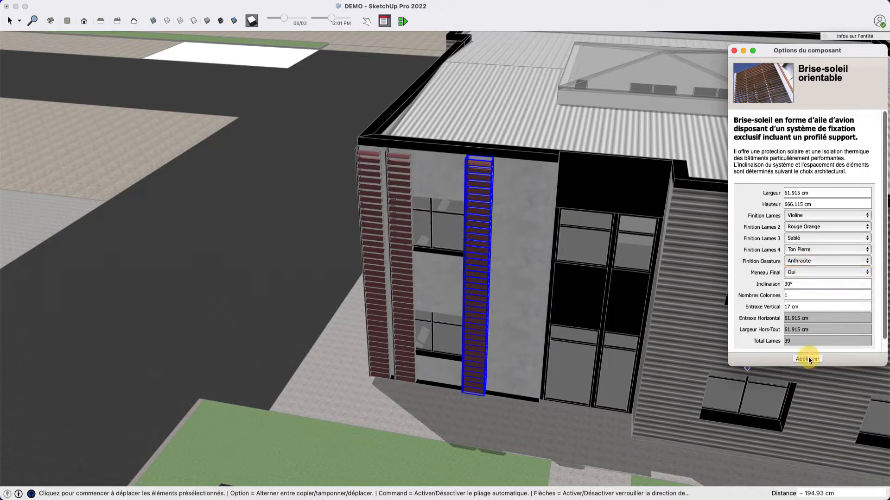
# Scale the third strip's width to the end of the concrete facade, about 206.6 cm wide
pyautogui.scroll(5, 449, 308)
pyautogui.scroll(4, 446, 255)
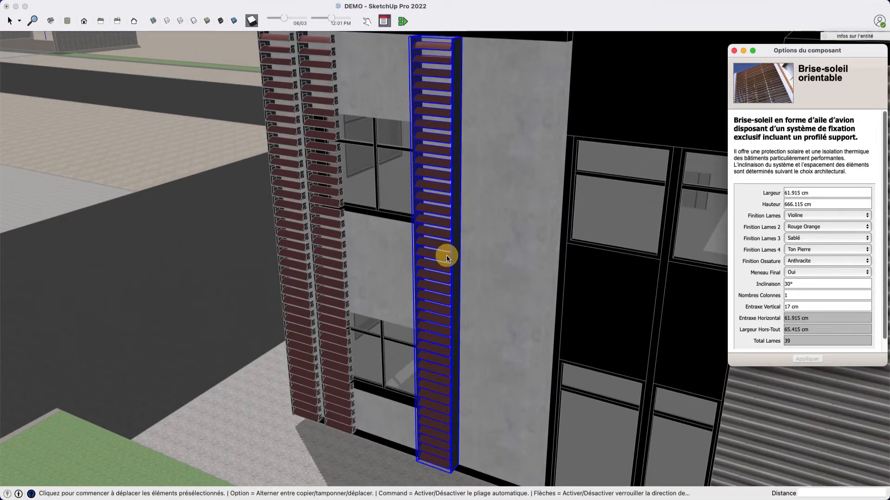
pyautogui.press('s')
pyautogui.click(456, 282)
pyautogui.scroll(-3, 569, 108)
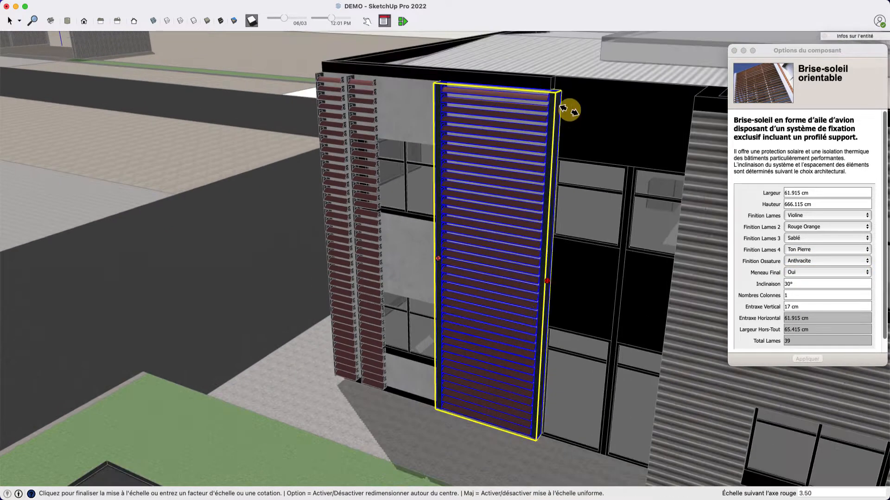
pyautogui.click(550, 81)
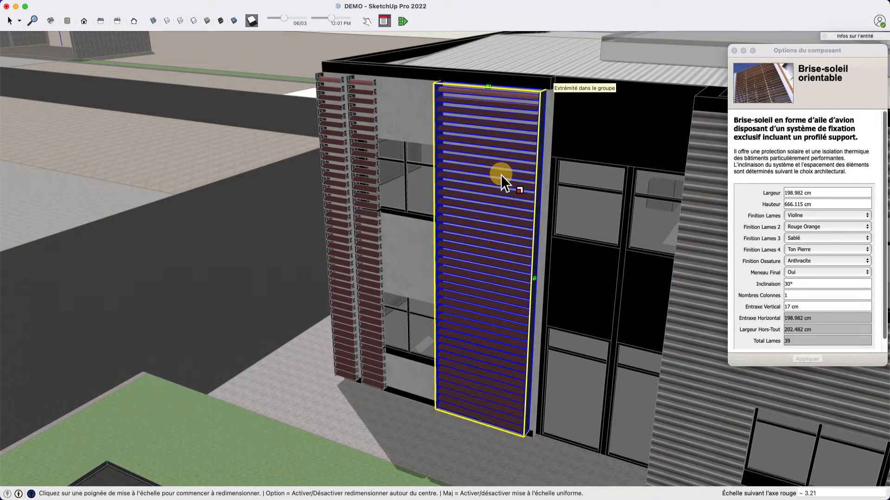
pyautogui.click(532, 275)
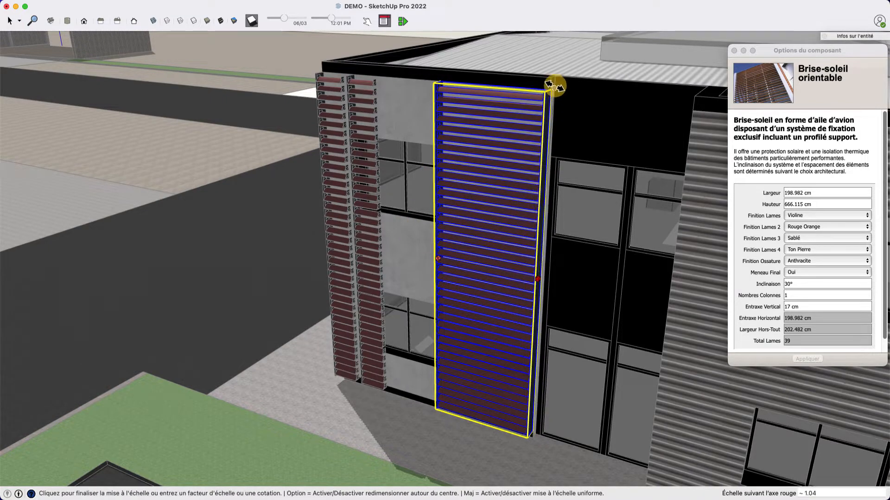
pyautogui.moveTo(472, 196); pyautogui.dragTo(524, 201, button='middle')
pyautogui.press('space')
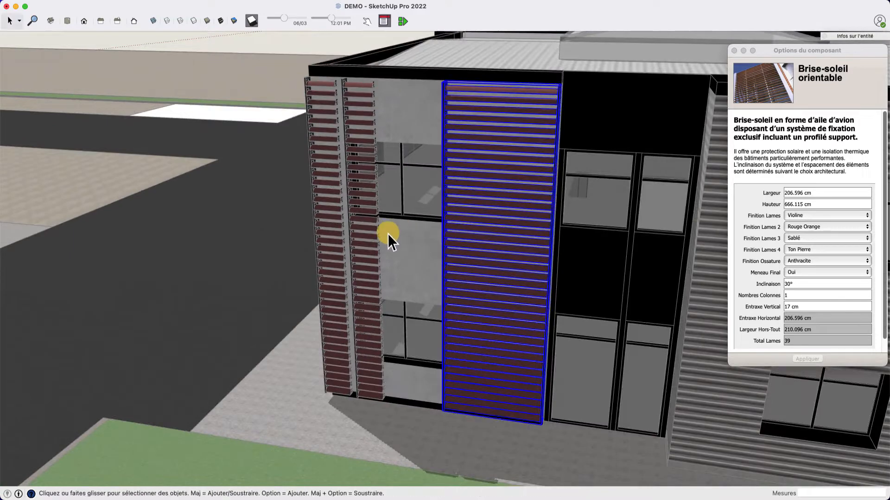
# Scale the middle strip's width to meet the third panel, about 194.9 cm wide
pyautogui.click(383, 246)
pyautogui.press('s')
pyautogui.click(380, 259)
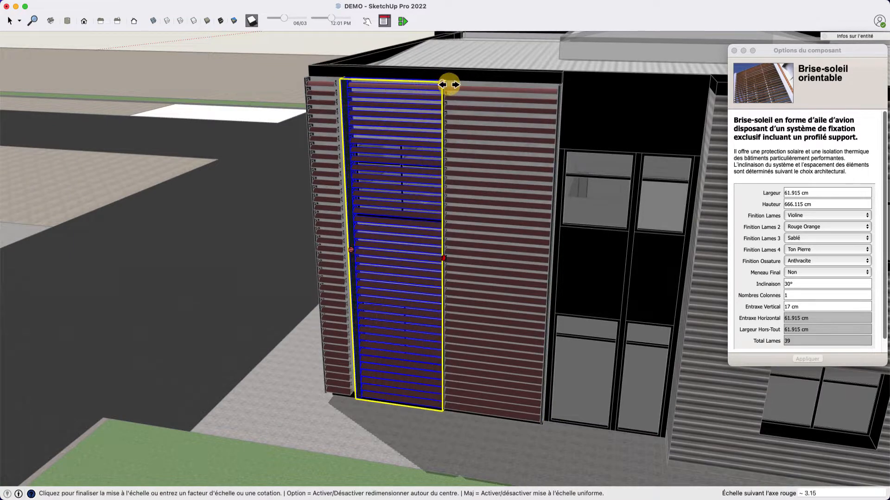
pyautogui.scroll(5, 444, 85)
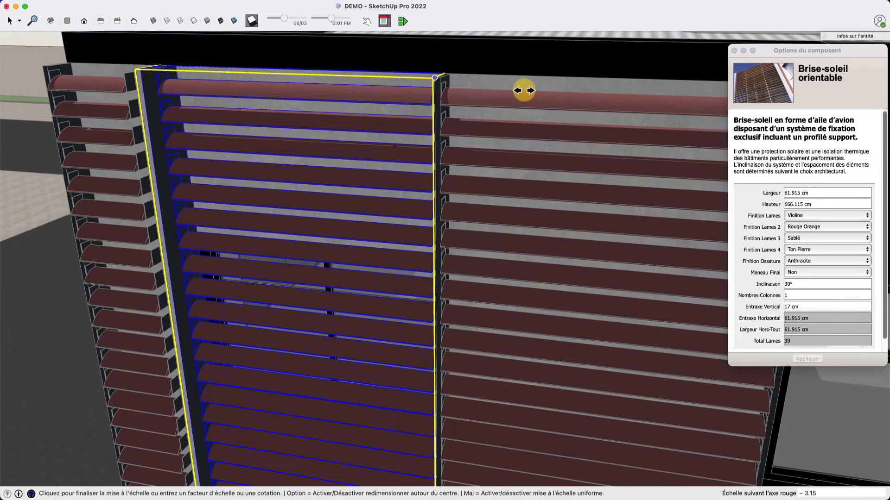
pyautogui.scroll(-5, 524, 90)
pyautogui.click(576, 95)
pyautogui.press('space')
pyautogui.click(334, 90)
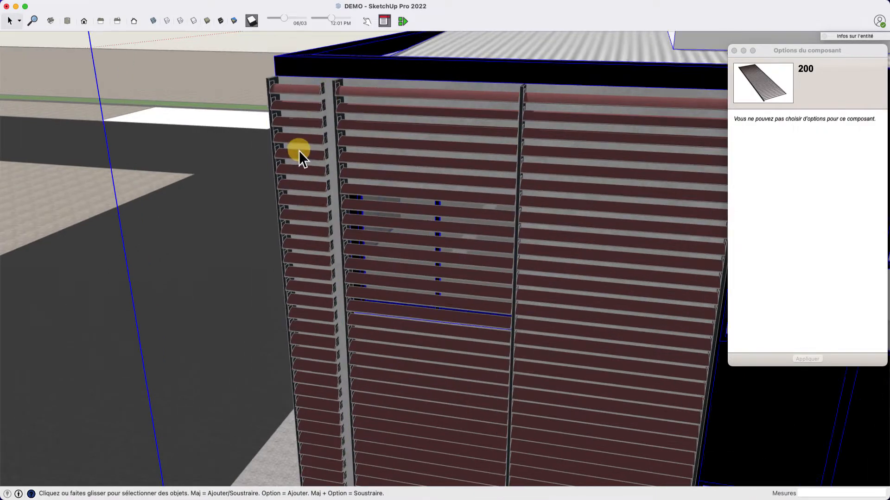
# Scale the corner strip's width to meet the middle panel, about 74.7 cm wide
pyautogui.click(299, 151)
pyautogui.press('s')
pyautogui.click(335, 366)
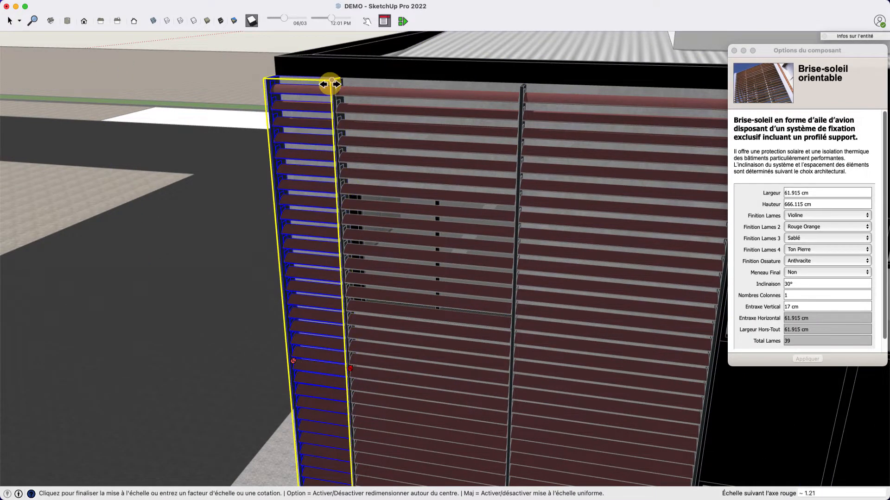
pyautogui.scroll(3, 332, 82)
pyautogui.scroll(3, 335, 84)
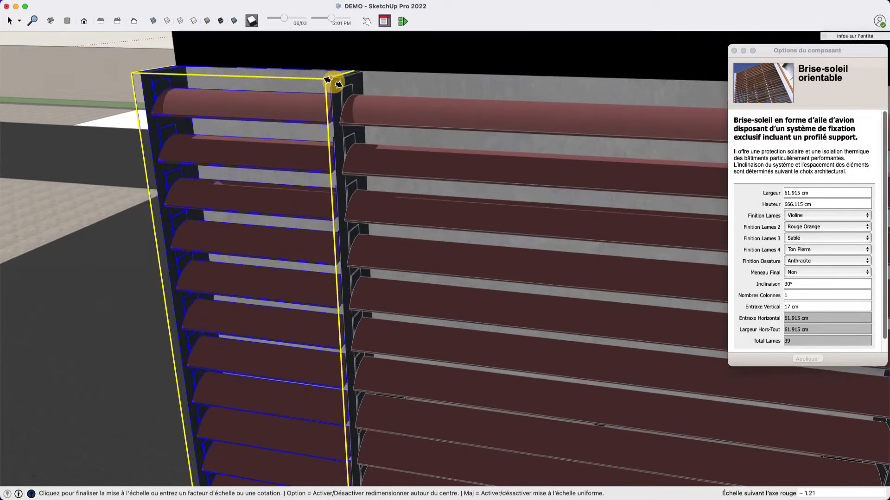
pyautogui.click(370, 110)
pyautogui.scroll(-12, 377, 135)
pyautogui.press('space')
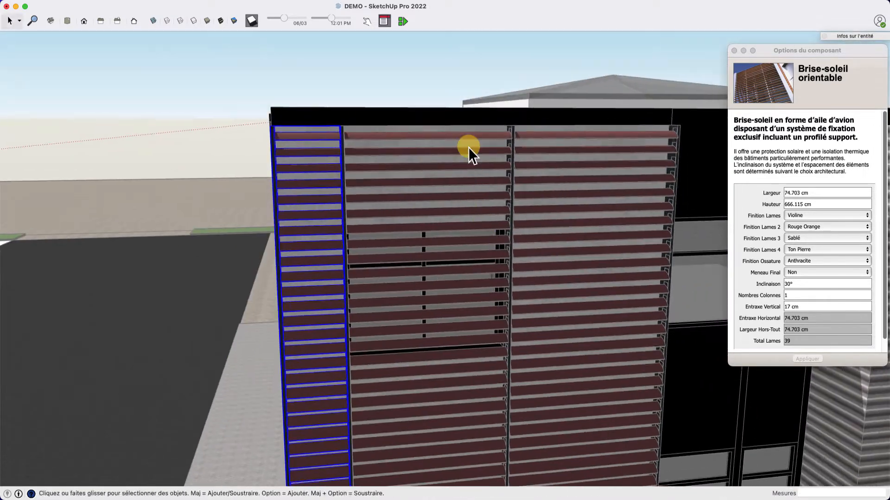
# Set Nombres Colonnes to 2 for the middle brise-soleil panel in front of the windows and apply it
pyautogui.click(453, 260)
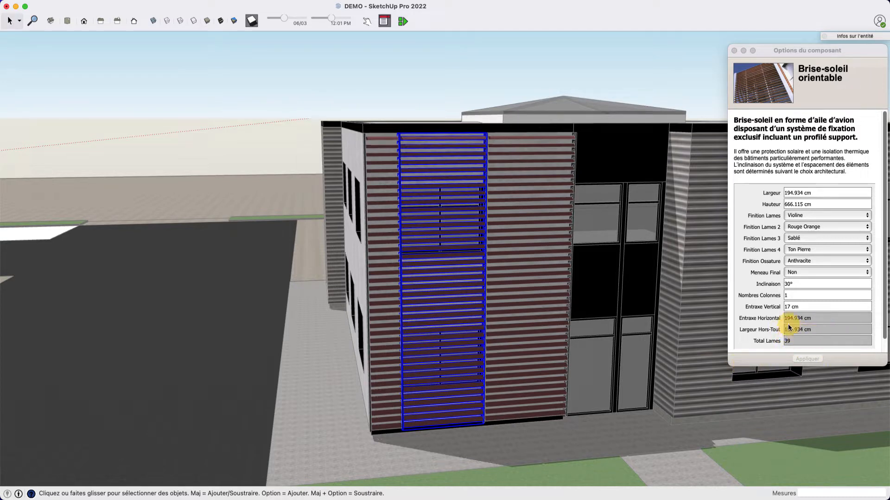
pyautogui.moveTo(438, 281); pyautogui.dragTo(350, 310, button='middle')
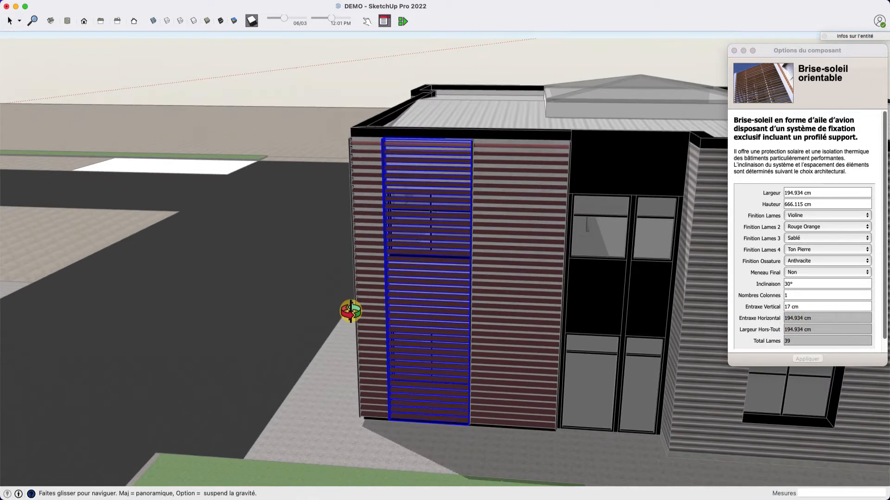
pyautogui.moveTo(411, 347); pyautogui.dragTo(489, 328, button='middle')
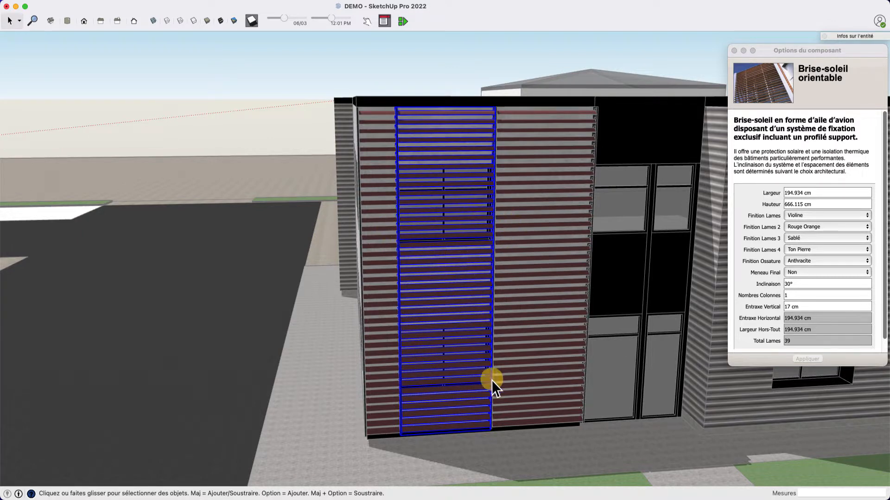
pyautogui.click(792, 297)
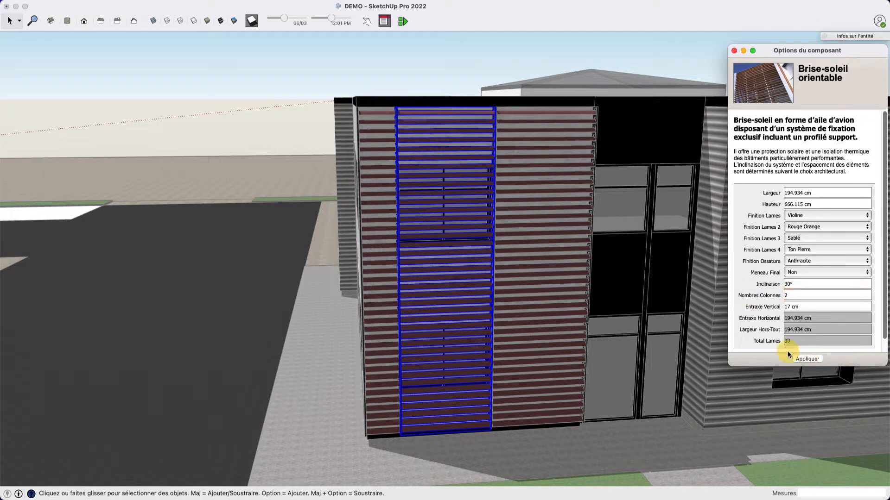
pyautogui.click(789, 355)
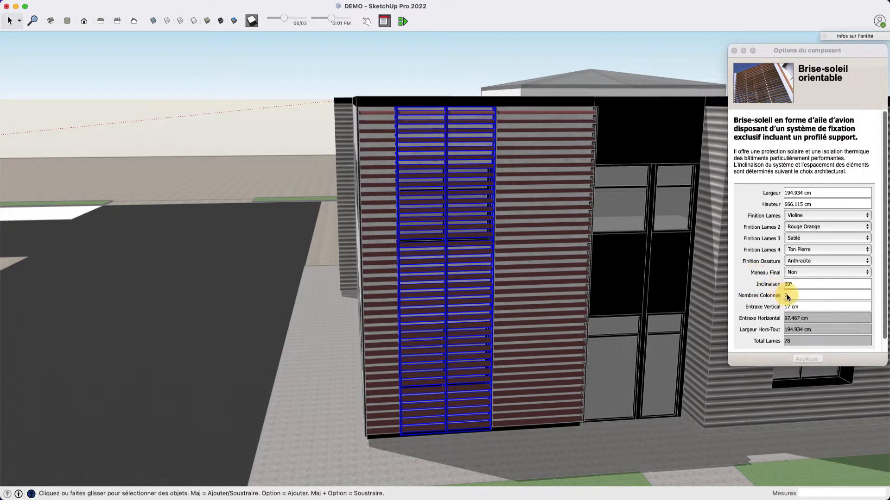
# Set Nombres Colonnes to 2 for the brise-soleil panel beside the black glazed bay and apply it
pyautogui.click(605, 241)
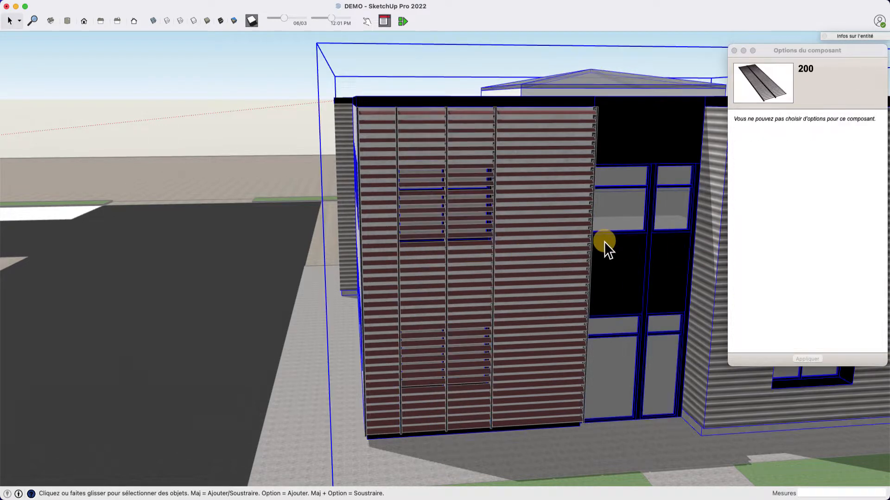
pyautogui.click(549, 232)
pyautogui.click(800, 303)
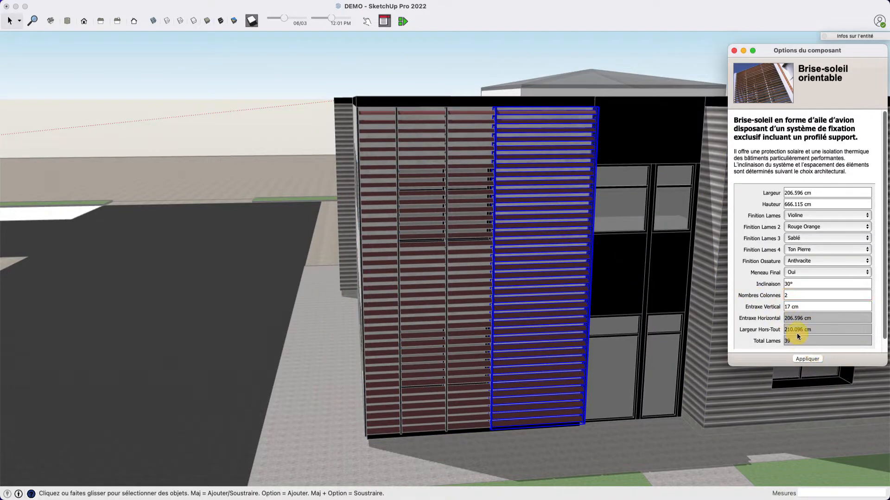
# Examine the three adjoining brise-soleil panels and their columns on the facade from several angles
pyautogui.moveTo(449, 327); pyautogui.dragTo(568, 310, button='middle')
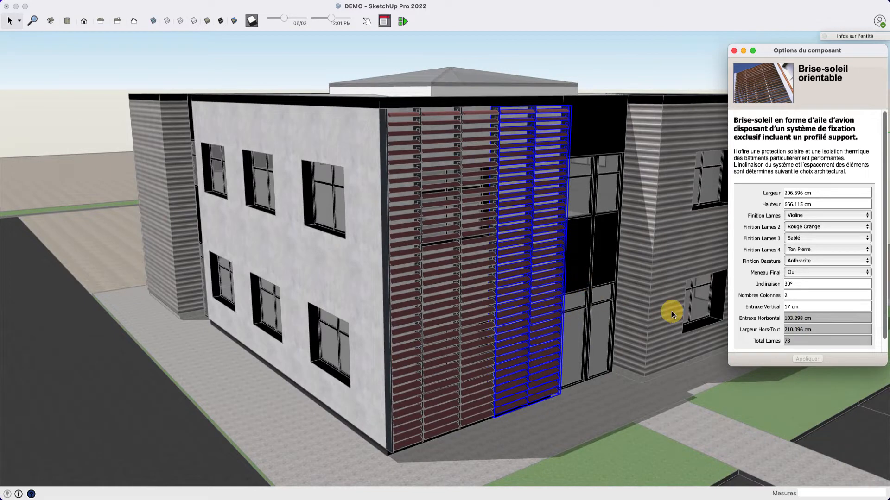
pyautogui.moveTo(652, 344); pyautogui.dragTo(420, 320, button='middle')
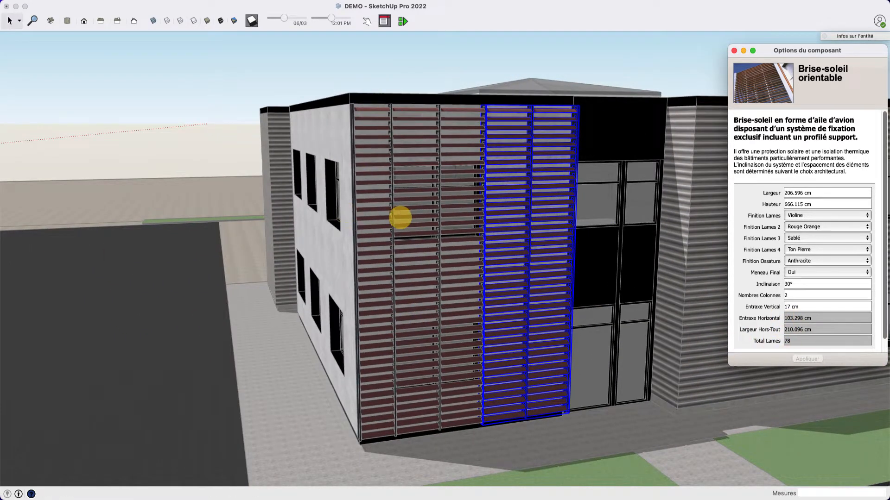
pyautogui.click(400, 217)
pyautogui.click(468, 248)
pyautogui.click(507, 250)
pyautogui.moveTo(507, 250); pyautogui.dragTo(574, 271, button='middle')
pyautogui.scroll(-5, 496, 252)
pyautogui.scroll(5, 418, 338)
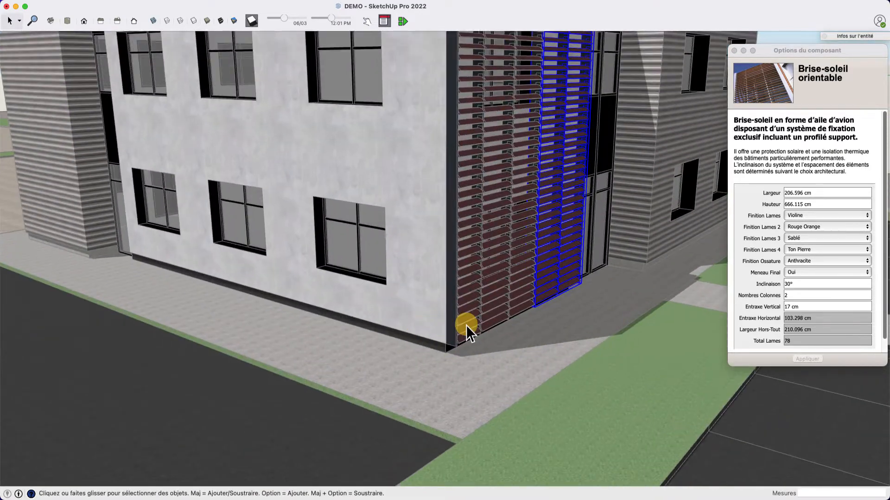
# Copy the corner strip onto the adjacent windowed facade, 1041.10 cm away near its far end
pyautogui.click(466, 326)
pyautogui.scroll(4, 455, 336)
pyautogui.press('m')
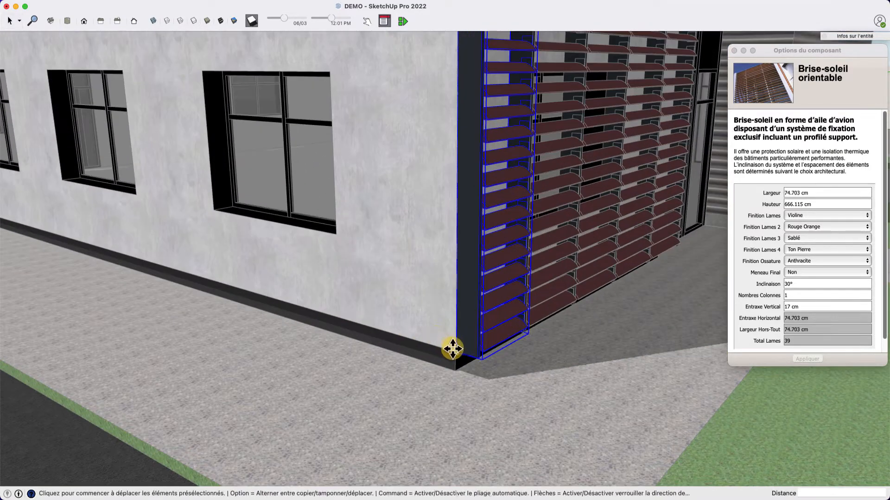
pyautogui.click(456, 352)
pyautogui.scroll(-8, 576, 337)
pyautogui.press('alt')
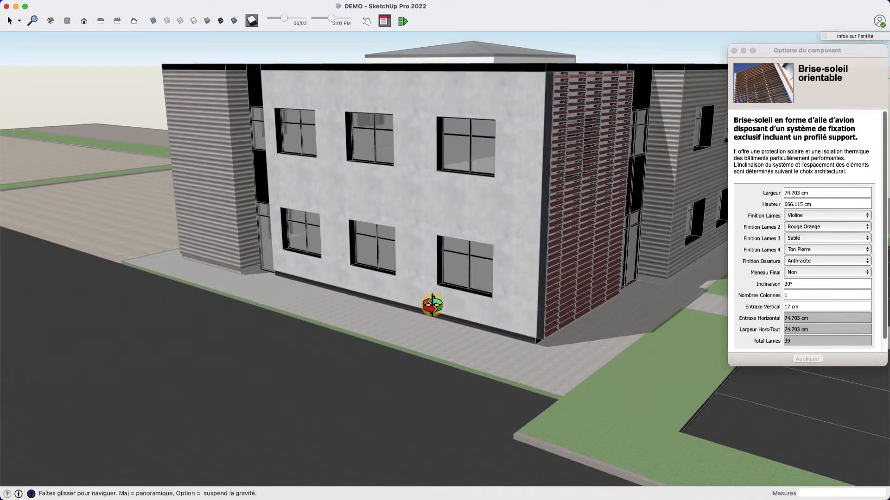
pyautogui.moveTo(431, 304); pyautogui.dragTo(577, 311, button='middle')
pyautogui.scroll(3, 266, 318)
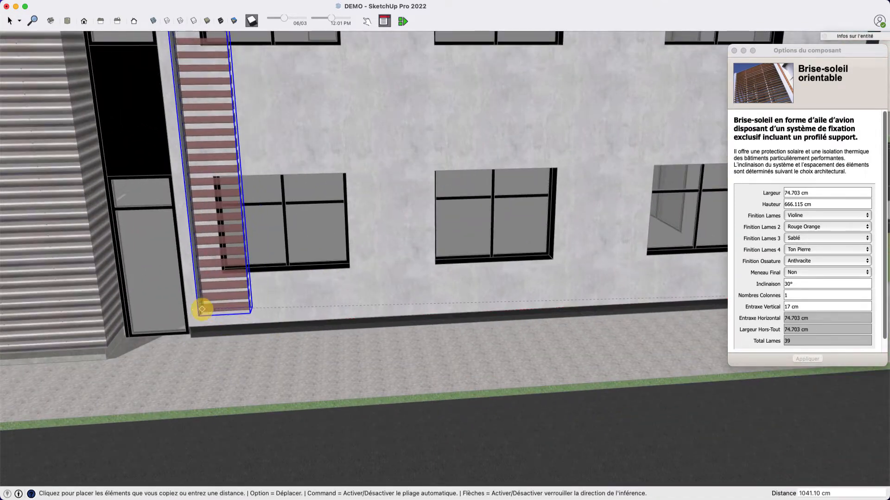
pyautogui.click(201, 308)
# Move the copied strip 34.74 cm to align it with the facade's base corner beside the glazed door
pyautogui.moveTo(201, 307); pyautogui.dragTo(309, 304, button='middle')
pyautogui.scroll(4, 287, 344)
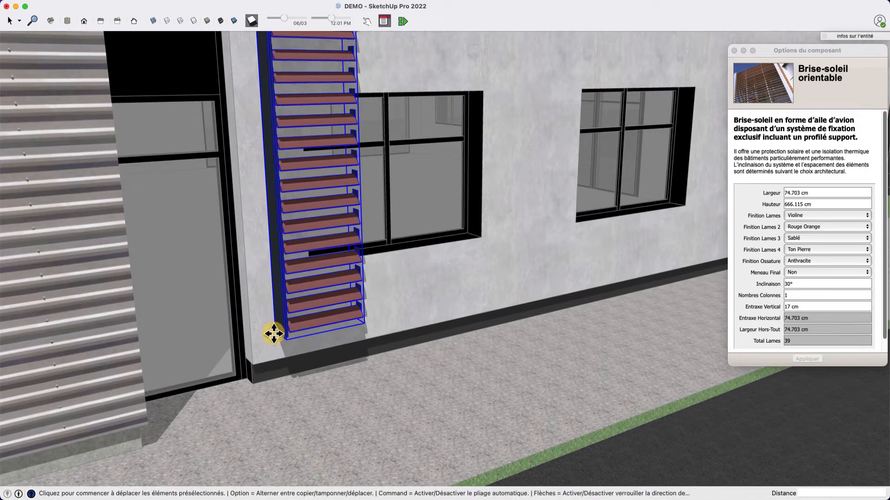
pyautogui.click(274, 334)
pyautogui.click(254, 365)
pyautogui.scroll(-5, 236, 374)
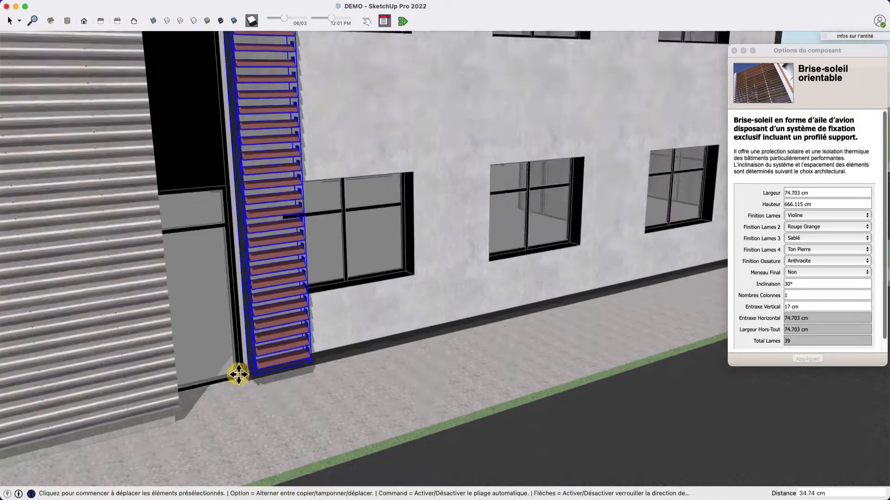
pyautogui.moveTo(335, 327); pyautogui.dragTo(282, 338, button='middle')
pyautogui.press('space')
pyautogui.scroll(-2, 265, 216)
pyautogui.scroll(-1, 265, 216)
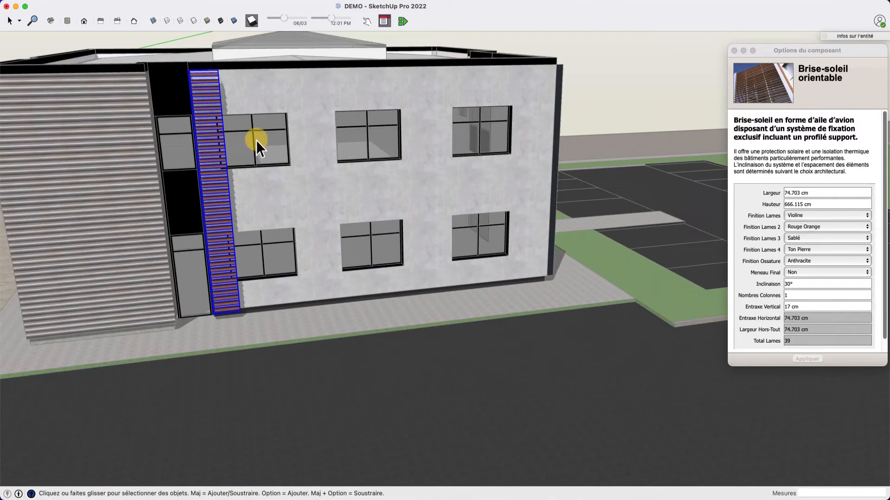
# Copy the brise-soleil strip beside the glazed door 74.70 cm along the facade base so the two strips adjoin
pyautogui.scroll(3, 182, 278)
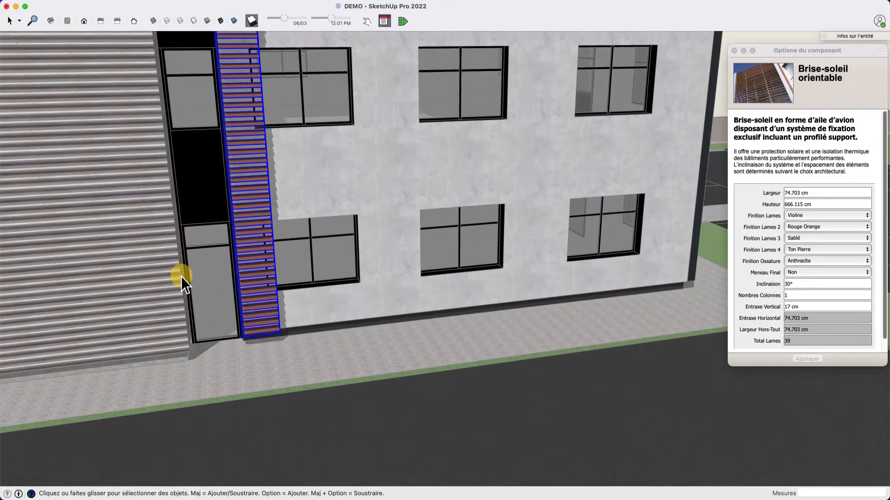
pyautogui.scroll(3, 224, 360)
pyautogui.scroll(4, 278, 328)
pyautogui.scroll(2, 273, 329)
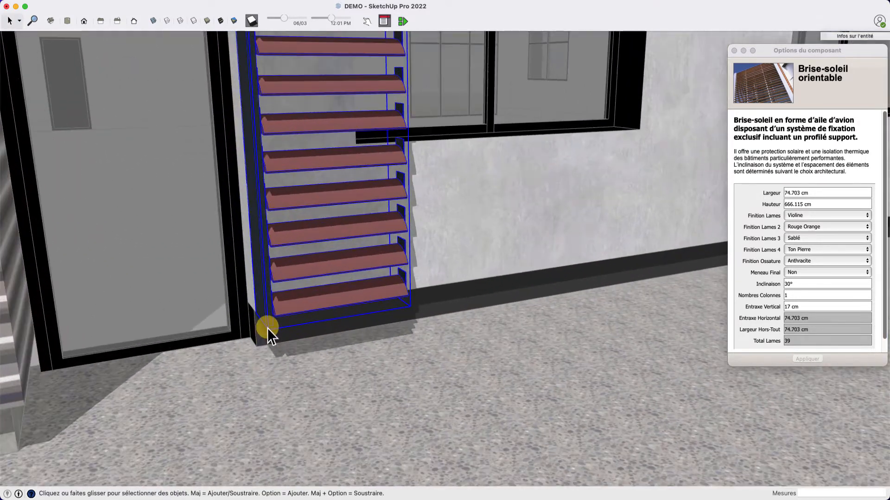
pyautogui.press('m')
pyautogui.scroll(5, 266, 328)
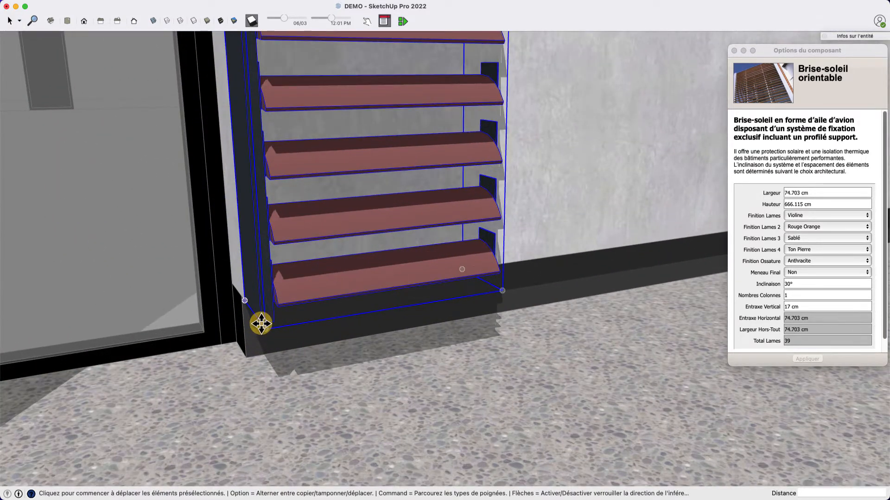
pyautogui.click(261, 323)
pyautogui.press('alt')
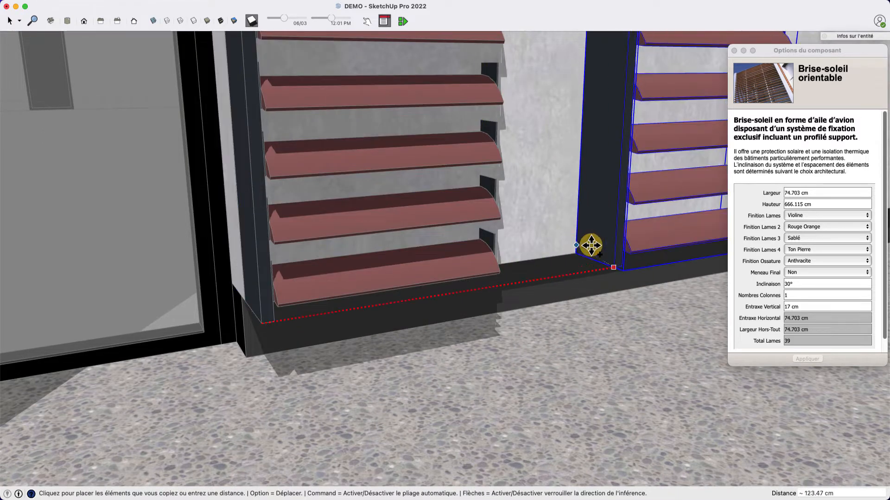
pyautogui.rightClick(513, 244)
pyautogui.click(501, 253)
pyautogui.scroll(4, 507, 246)
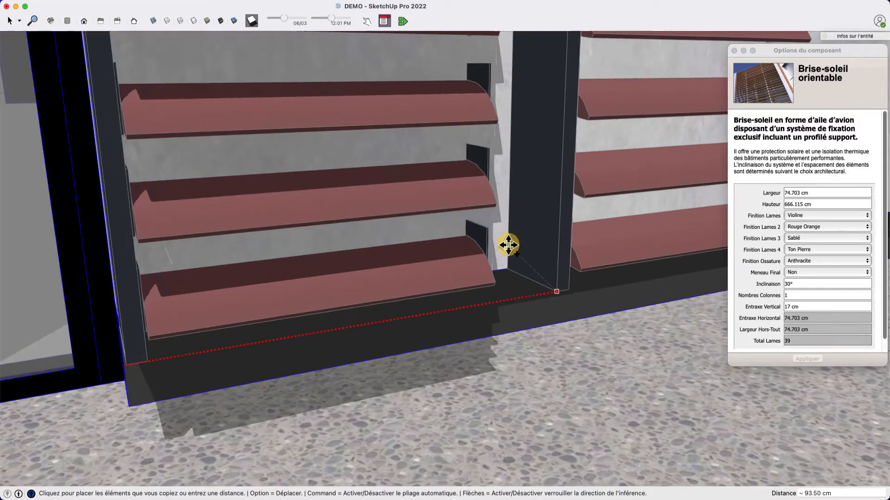
pyautogui.scroll(-6, 458, 324)
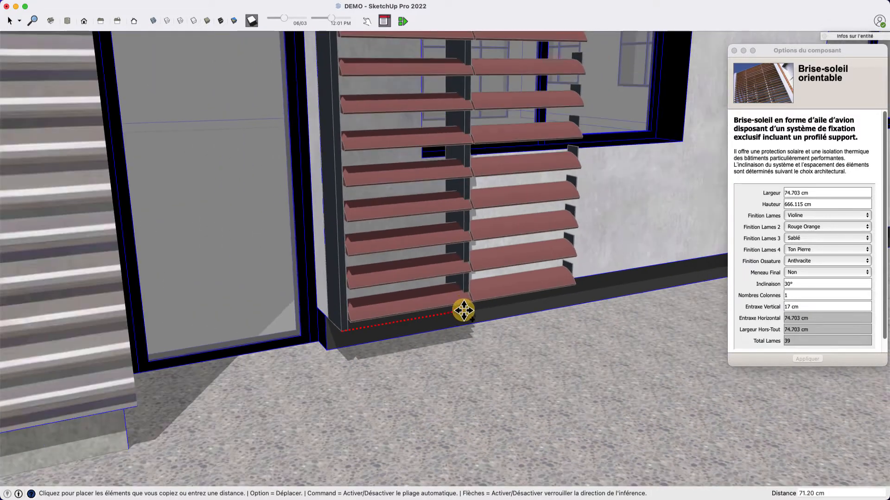
pyautogui.scroll(5, 482, 271)
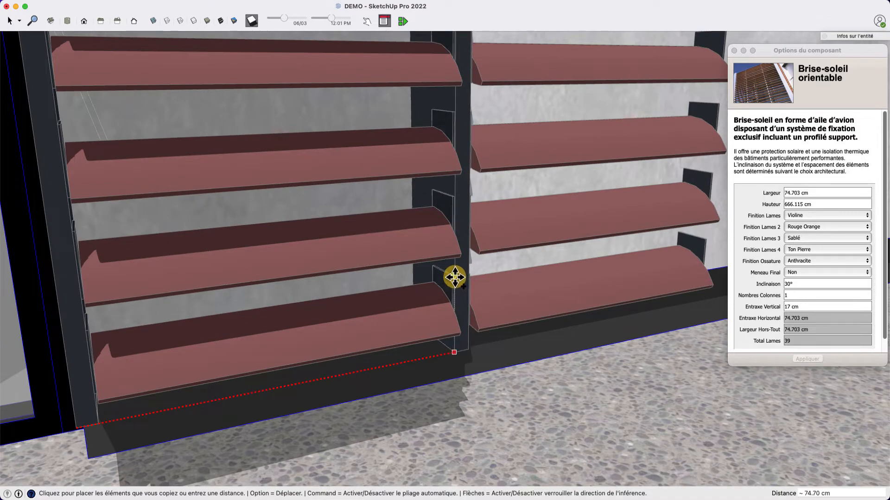
pyautogui.click(454, 279)
# Repeat the strip copy as a 6x array along the windowed facade
pyautogui.scroll(-2, 403, 320)
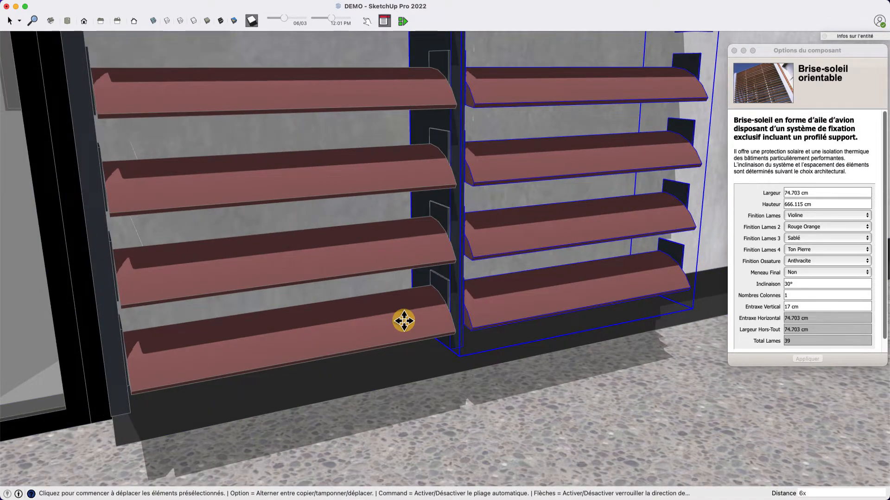
pyautogui.press('Return')
pyautogui.press('space')
# Move the end strip of the row 473.67 cm along the facade to the outer edge of the farthest window
pyautogui.scroll(-10, 327, 319)
pyautogui.moveTo(357, 256); pyautogui.dragTo(251, 355, button='middle')
pyautogui.scroll(-4, 251, 354)
pyautogui.scroll(6, 399, 177)
pyautogui.click(353, 231)
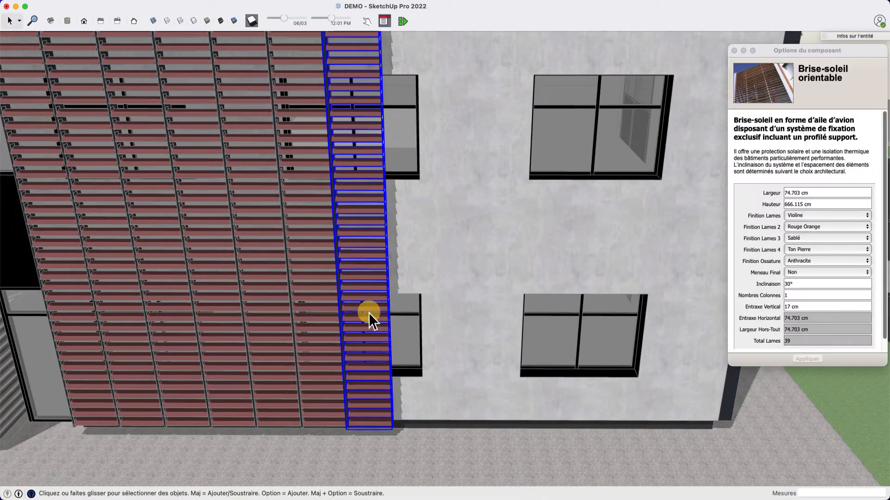
pyautogui.moveTo(368, 313); pyautogui.dragTo(327, 419, button='middle')
pyautogui.scroll(3, 339, 426)
pyautogui.scroll(5, 326, 418)
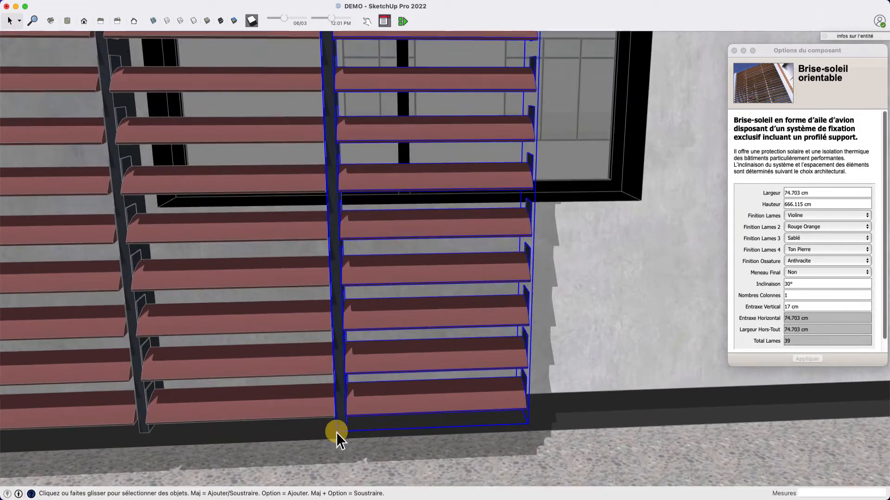
pyautogui.press('m')
pyautogui.click(340, 427)
pyautogui.scroll(-6, 285, 429)
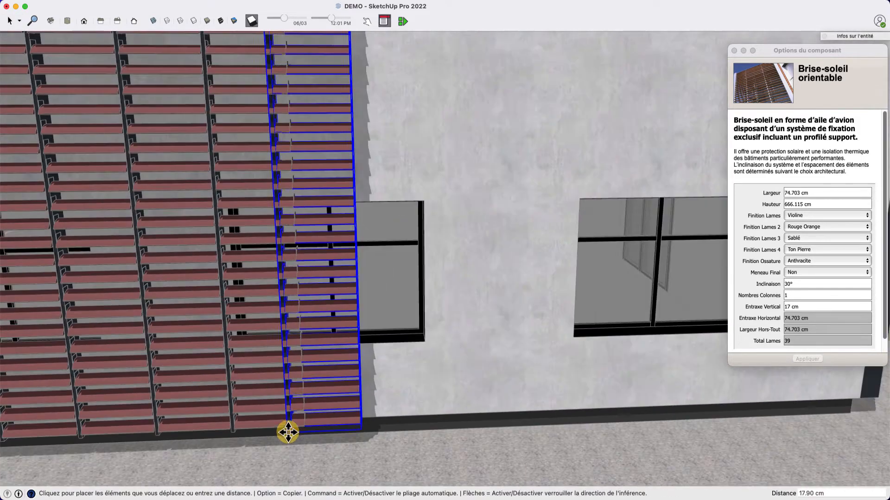
pyautogui.scroll(5, 648, 373)
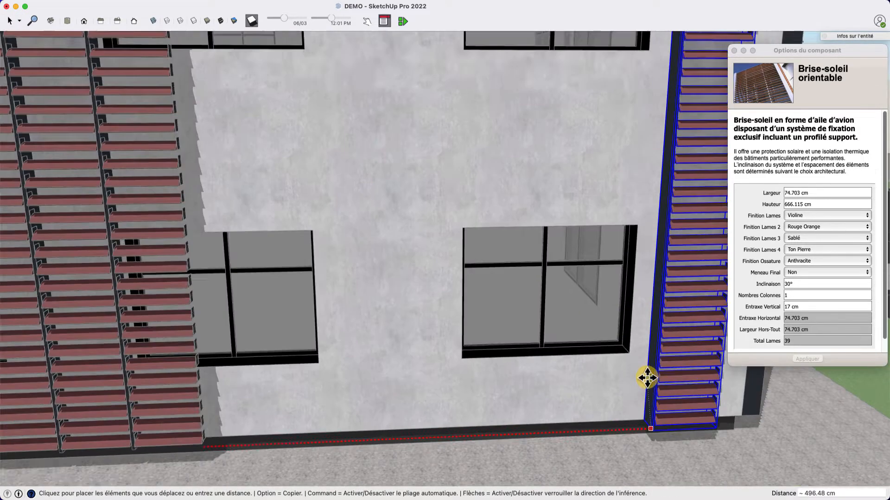
pyautogui.click(628, 352)
# Move the next end strip along the facade to align with the inner edge of the farthest window
pyautogui.scroll(-3, 588, 380)
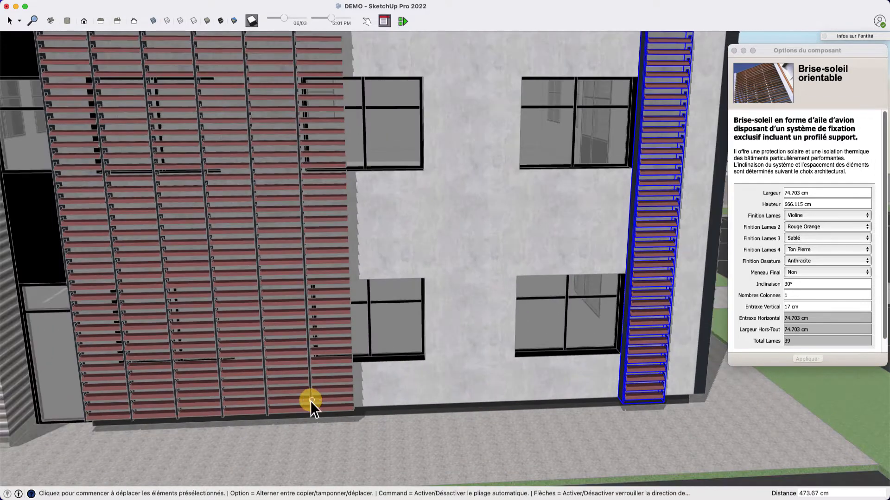
pyautogui.press('super+z')
pyautogui.scroll(3, 304, 421)
pyautogui.press('m')
pyautogui.scroll(2, 324, 412)
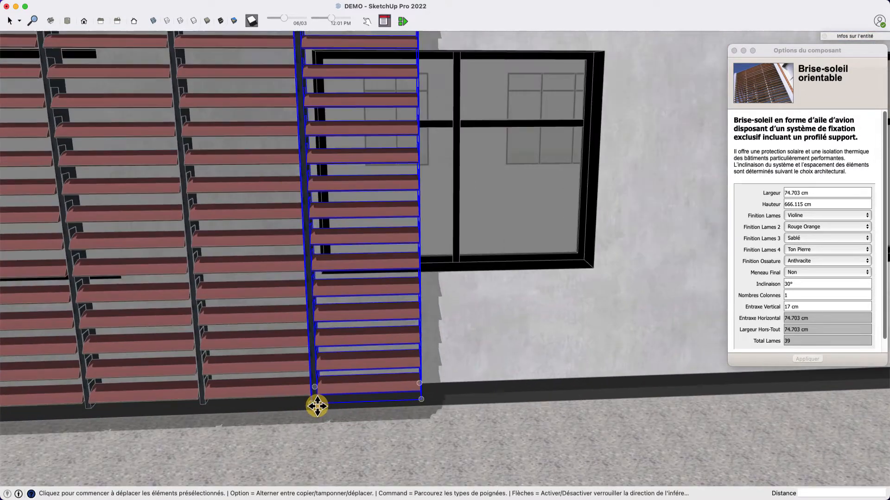
pyautogui.click(318, 401)
pyautogui.scroll(-3, 602, 334)
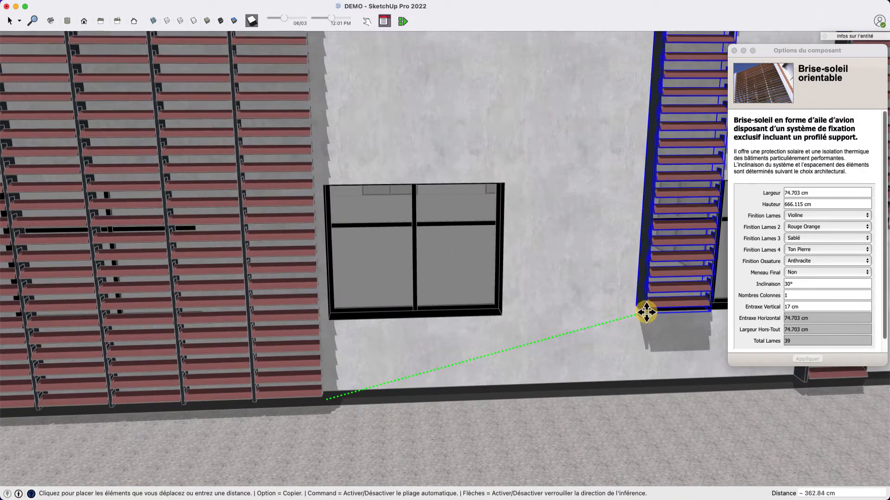
pyautogui.moveTo(639, 370); pyautogui.dragTo(591, 339, button='middle')
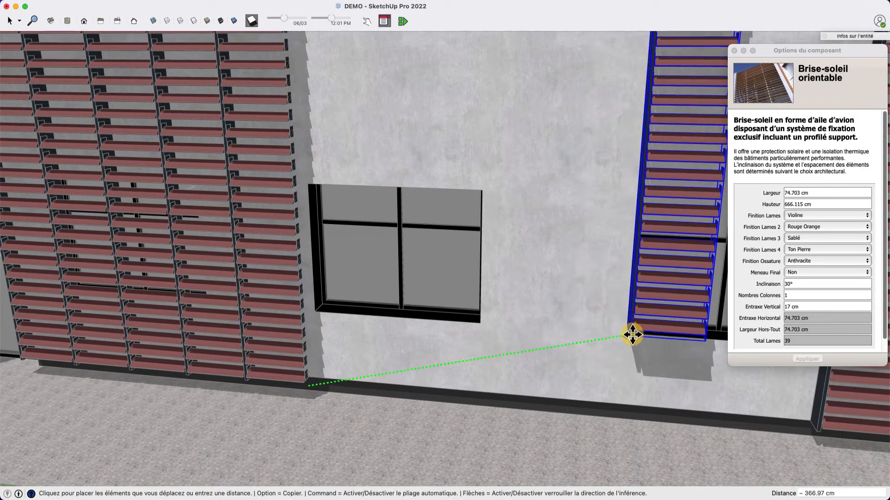
pyautogui.scroll(2, 632, 334)
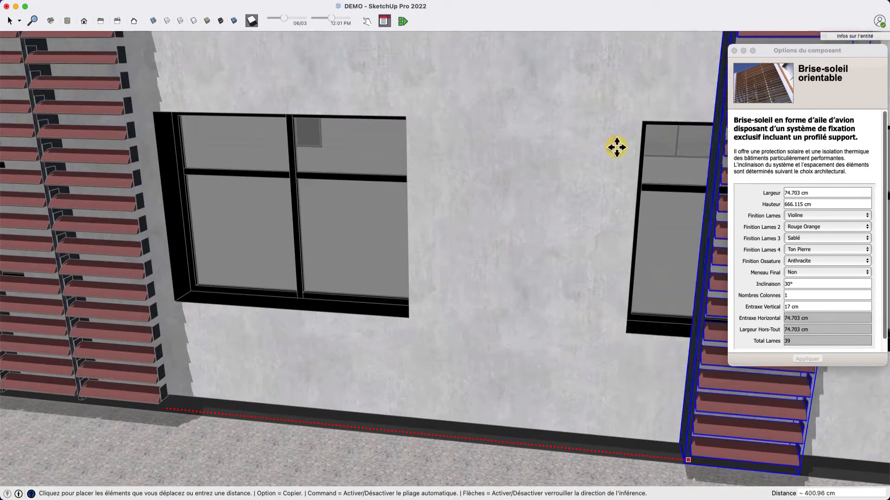
pyautogui.click(640, 123)
# Move the row's next end strip 273.87 cm to the middle window's edge farthest from the glazed door
pyautogui.moveTo(585, 216); pyautogui.dragTo(394, 280, button='middle')
pyautogui.press('space')
pyautogui.click(218, 371)
pyautogui.scroll(-3, 215, 407)
pyautogui.press('m')
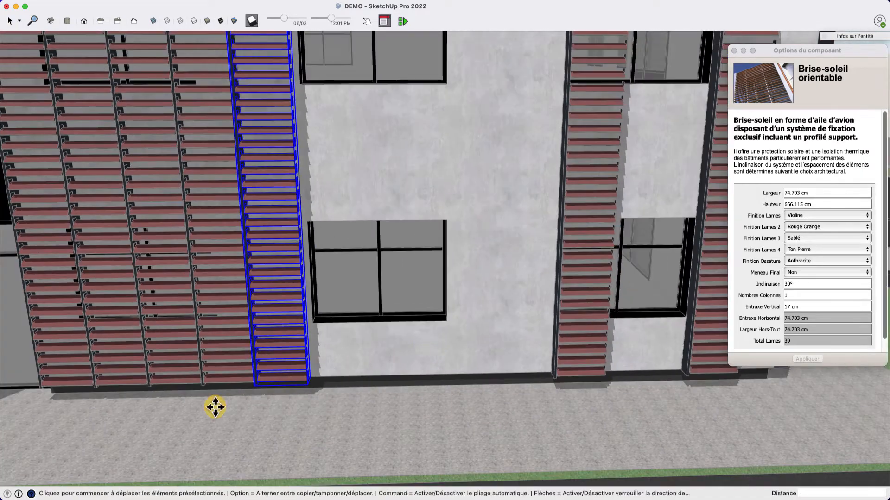
pyautogui.scroll(4, 250, 388)
pyautogui.click(262, 383)
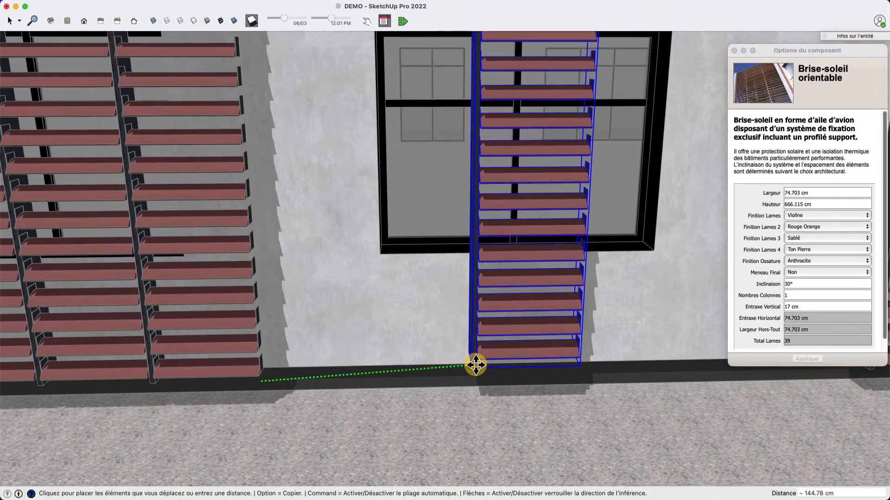
pyautogui.click(655, 253)
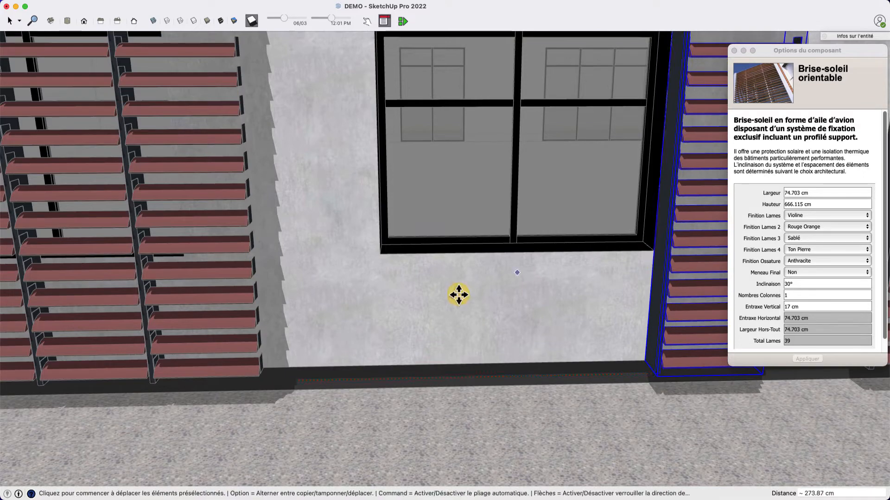
# Move the row's next end strip along the facade to align with the middle window's edge nearest the glazed door
pyautogui.press('space')
pyautogui.click(228, 348)
pyautogui.press('m')
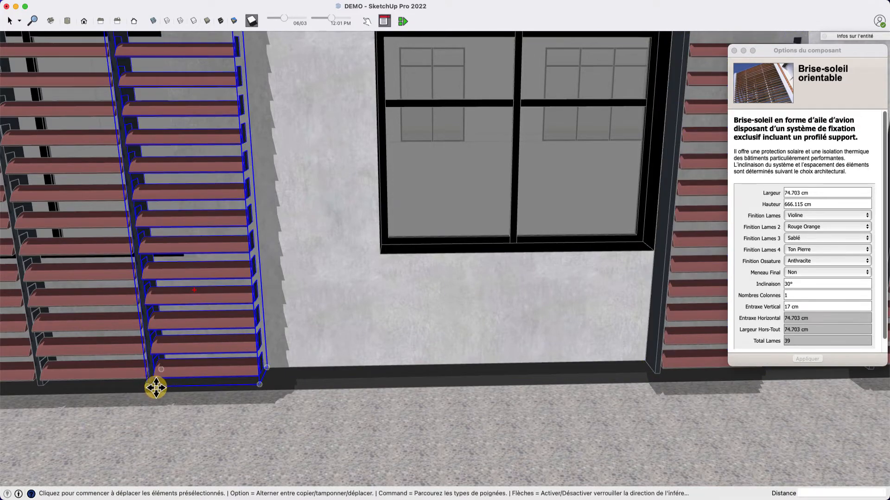
pyautogui.click(156, 386)
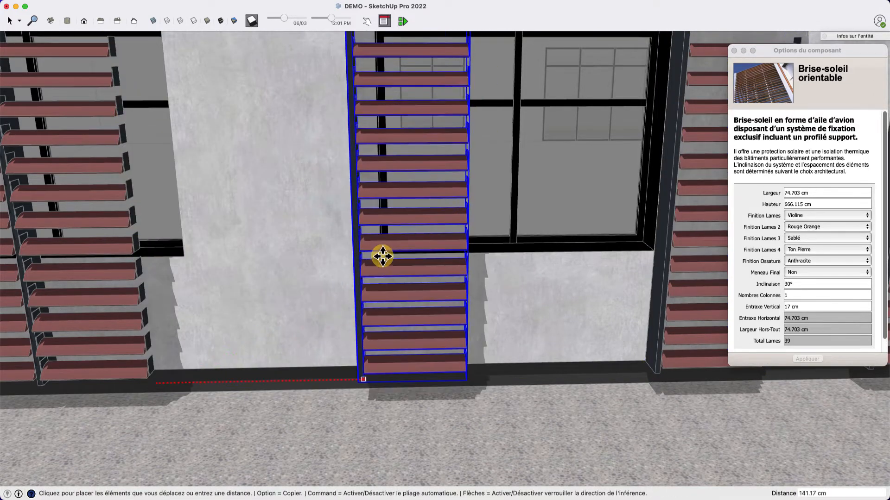
pyautogui.scroll(-6, 359, 378)
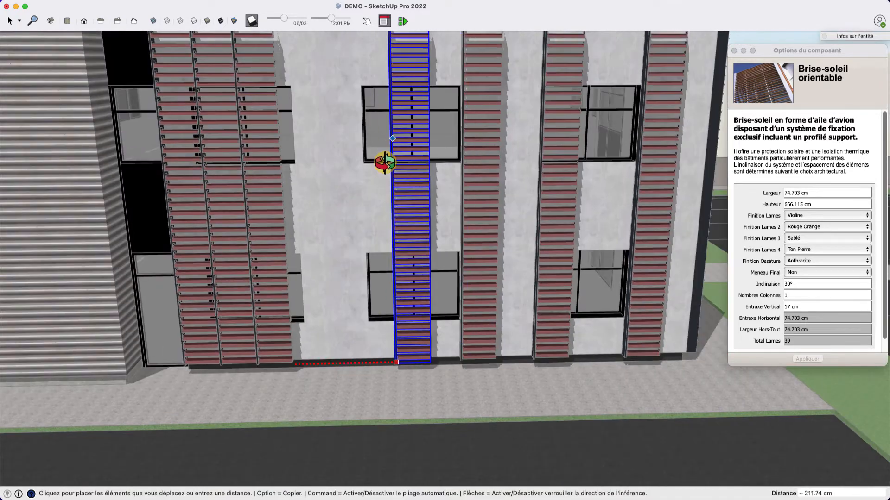
pyautogui.moveTo(383, 163); pyautogui.dragTo(366, 115, button='middle')
pyautogui.scroll(4, 352, 99)
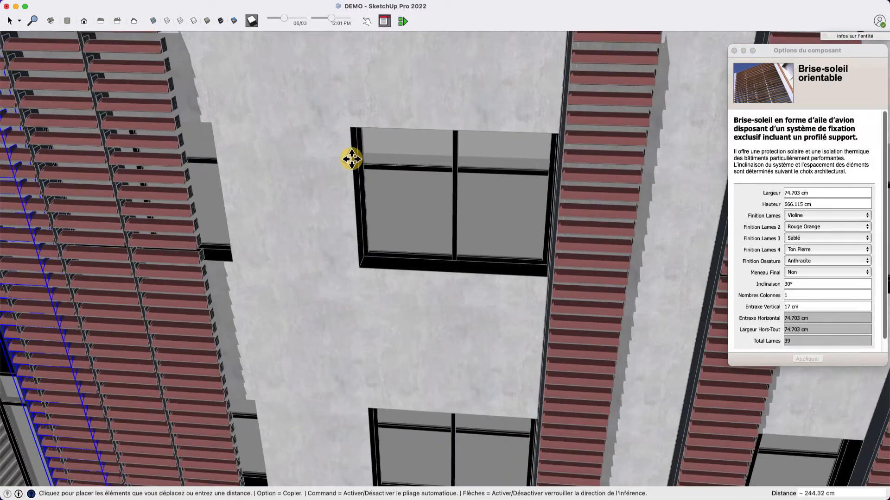
pyautogui.scroll(-6, 359, 268)
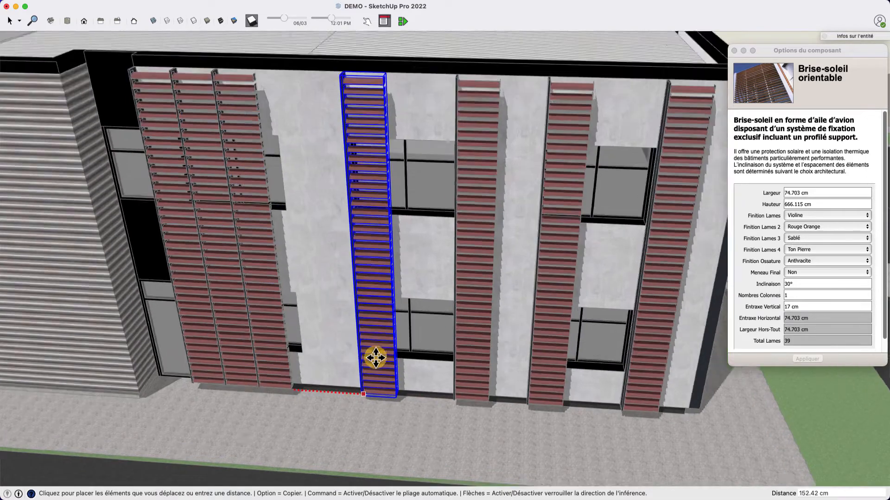
pyautogui.scroll(2, 375, 358)
pyautogui.moveTo(374, 417); pyautogui.dragTo(463, 369, button='middle')
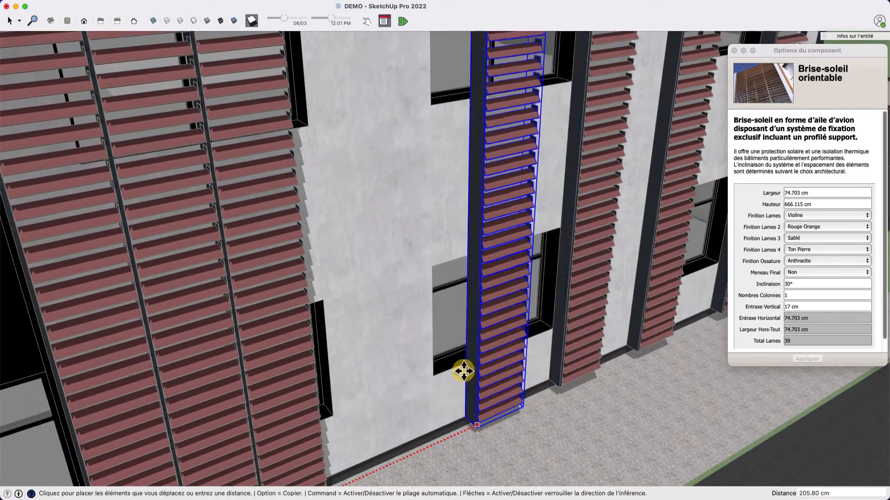
pyautogui.scroll(4, 425, 377)
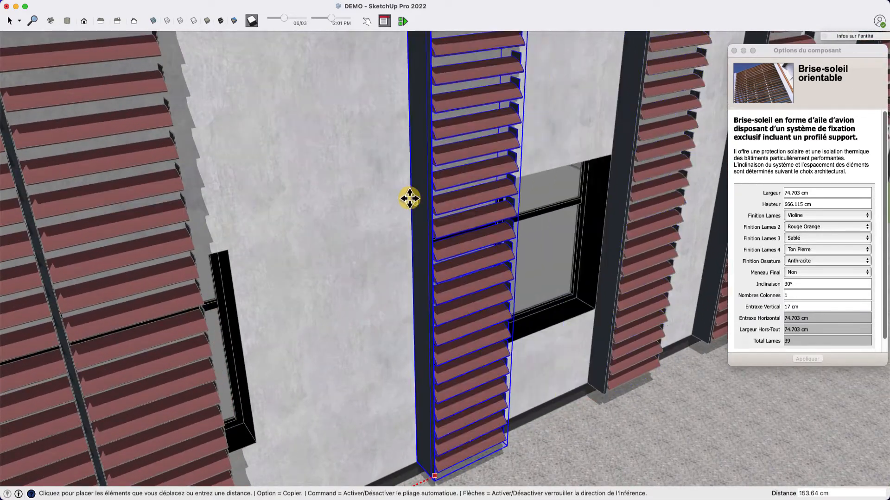
pyautogui.click(419, 206)
# Move the last of the three remaining adjoining strips 98.85 cm to the first window's edge farthest from the glazed door
pyautogui.scroll(-4, 410, 272)
pyautogui.moveTo(407, 279); pyautogui.dragTo(308, 363, button='middle')
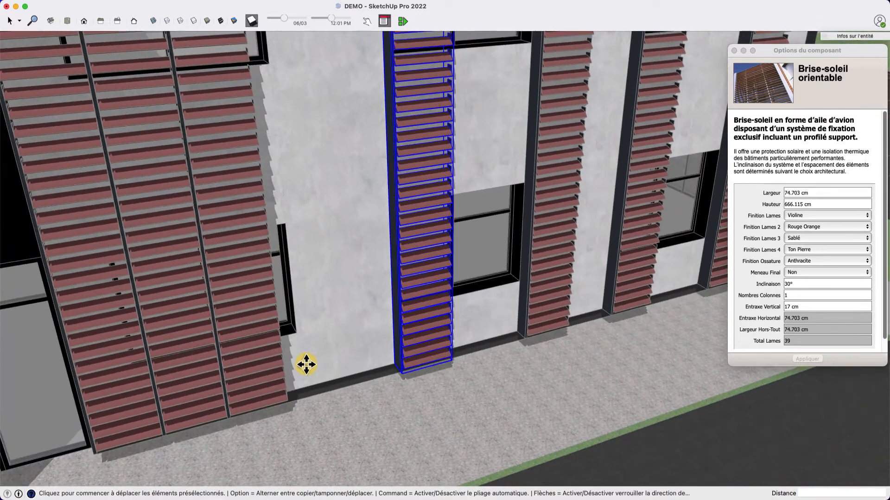
pyautogui.press('space')
pyautogui.click(243, 399)
pyautogui.moveTo(211, 434); pyautogui.dragTo(216, 408, button='middle')
pyautogui.scroll(3, 227, 413)
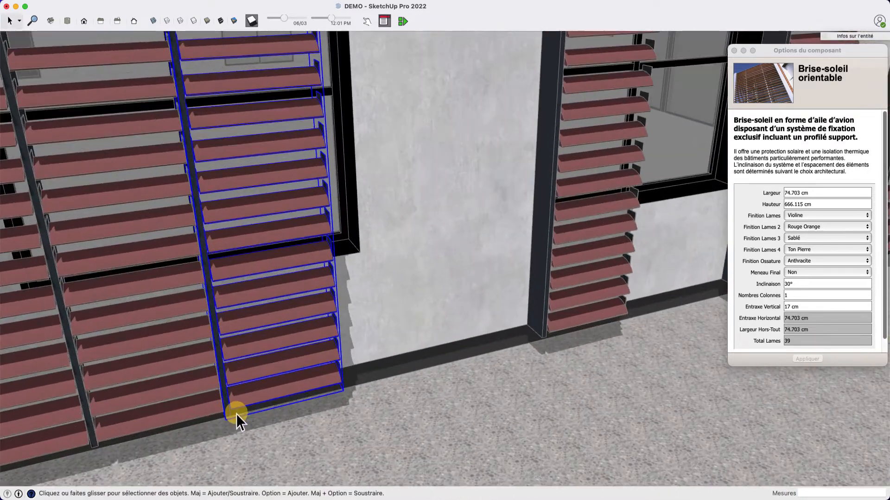
pyautogui.press('m')
pyautogui.scroll(3, 225, 417)
pyautogui.click(224, 417)
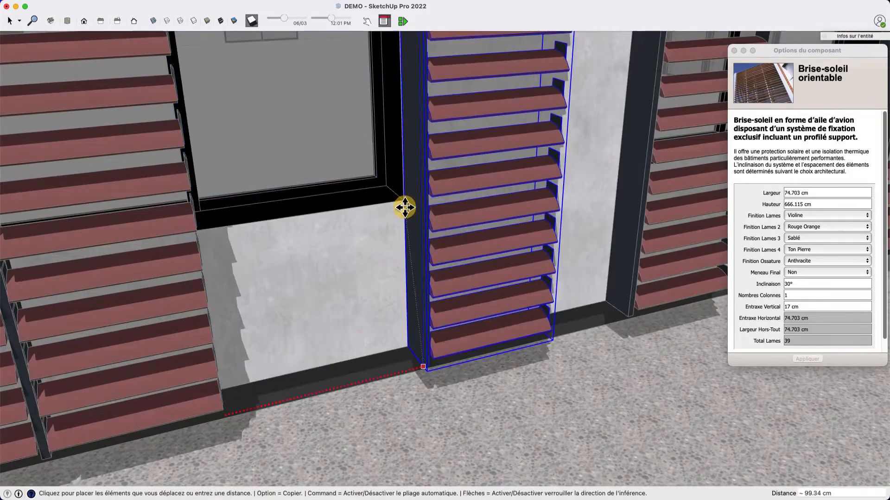
pyautogui.click(405, 198)
pyautogui.scroll(-3, 533, 212)
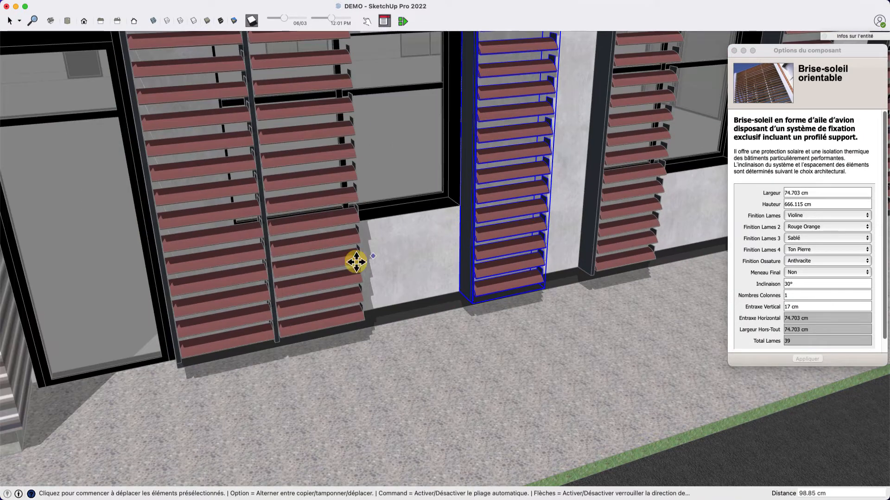
# Move the second strip from the glazed door back 21.38 cm to align with the first window's nearer edge
pyautogui.press('space')
pyautogui.click(270, 296)
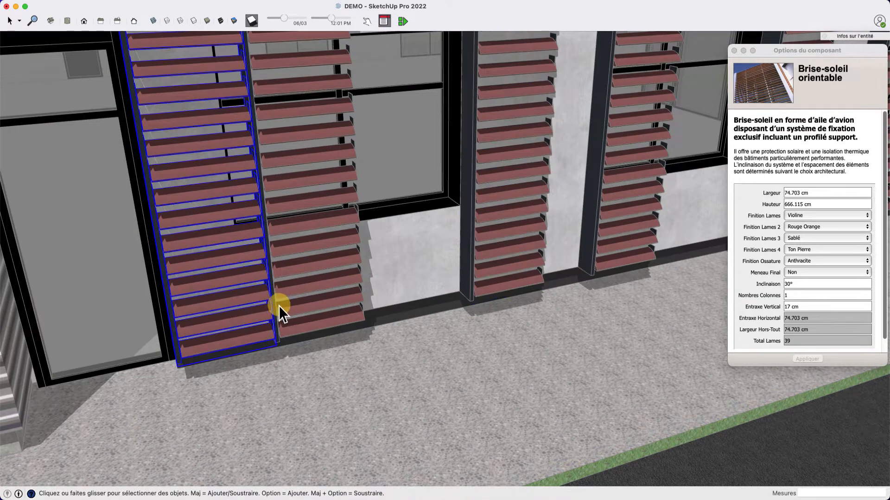
pyautogui.click(279, 307)
pyautogui.scroll(3, 276, 316)
pyautogui.press('m')
pyautogui.scroll(2, 281, 342)
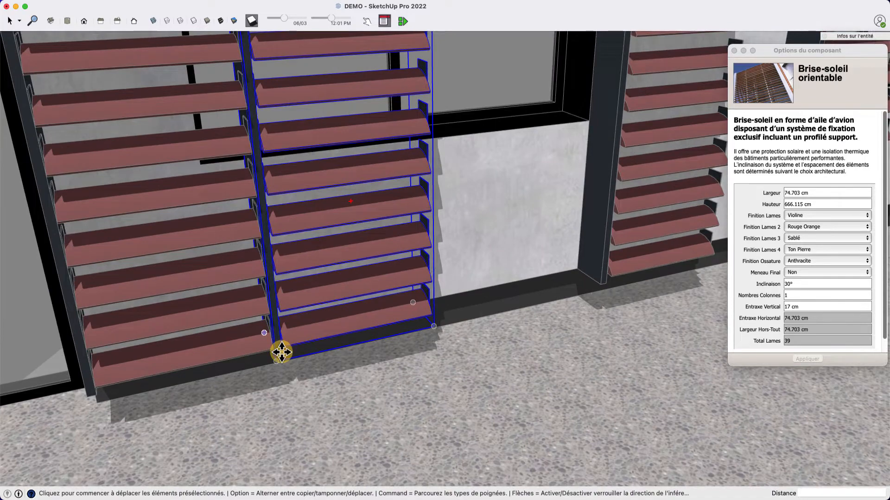
pyautogui.click(281, 353)
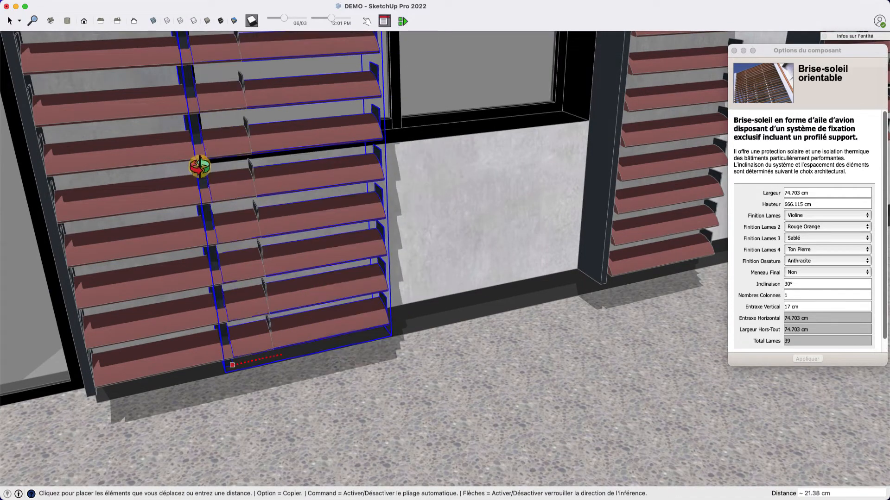
pyautogui.moveTo(200, 167); pyautogui.dragTo(95, 140, button='middle')
pyautogui.click(204, 139)
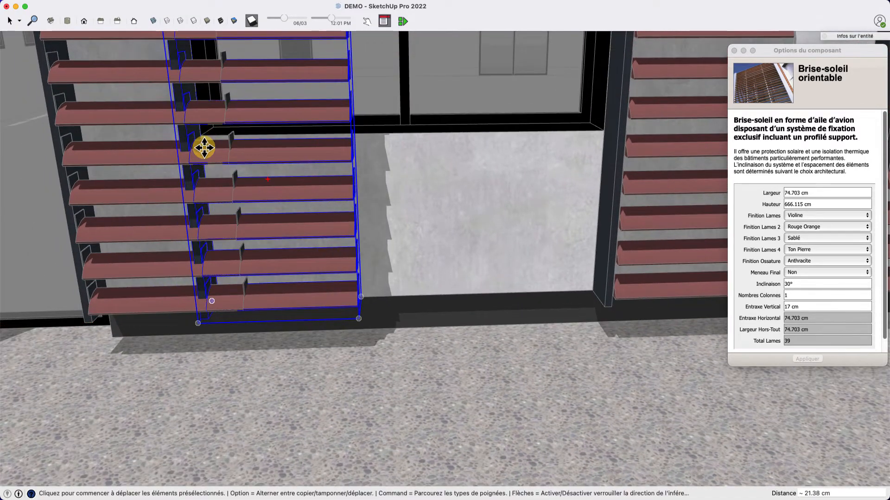
# Set Meneau Final to Oui for the single strip nearest the building corner, beyond the last window, and apply it
pyautogui.scroll(-10, 169, 256)
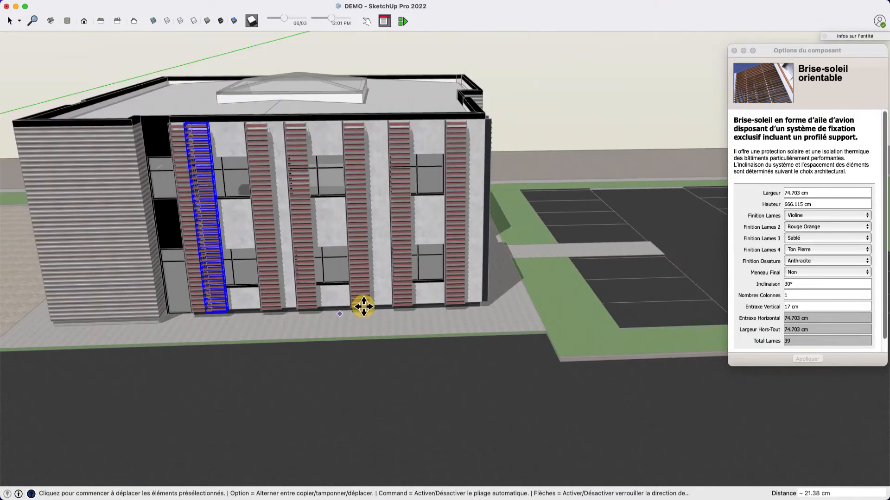
pyautogui.moveTo(363, 304); pyautogui.dragTo(441, 278, button='middle')
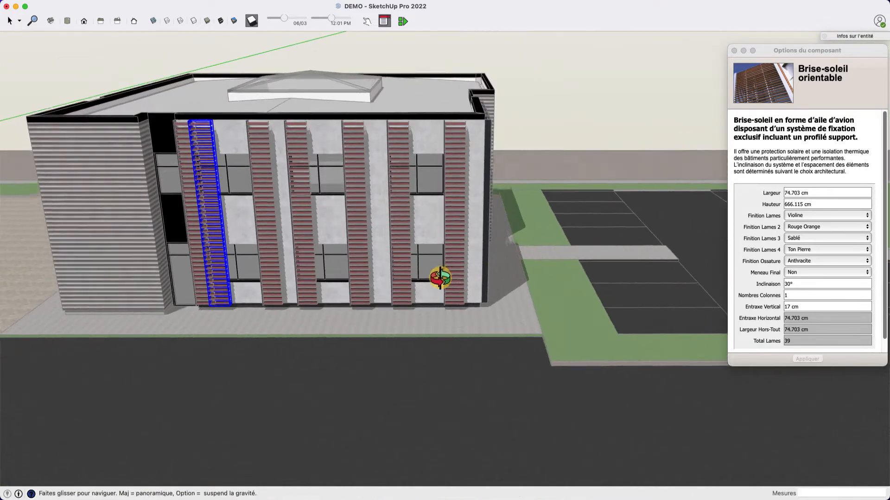
pyautogui.scroll(5, 440, 278)
pyautogui.click(449, 265)
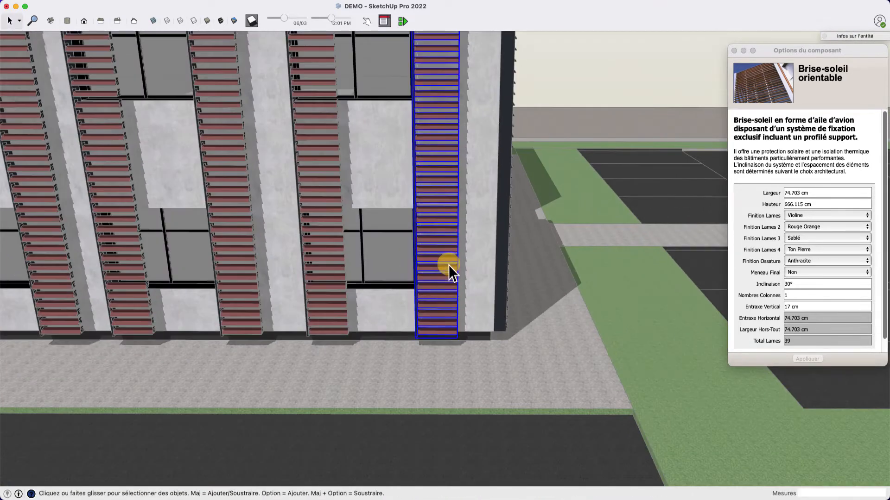
pyautogui.click(808, 272)
pyautogui.click(808, 270)
pyautogui.click(798, 263)
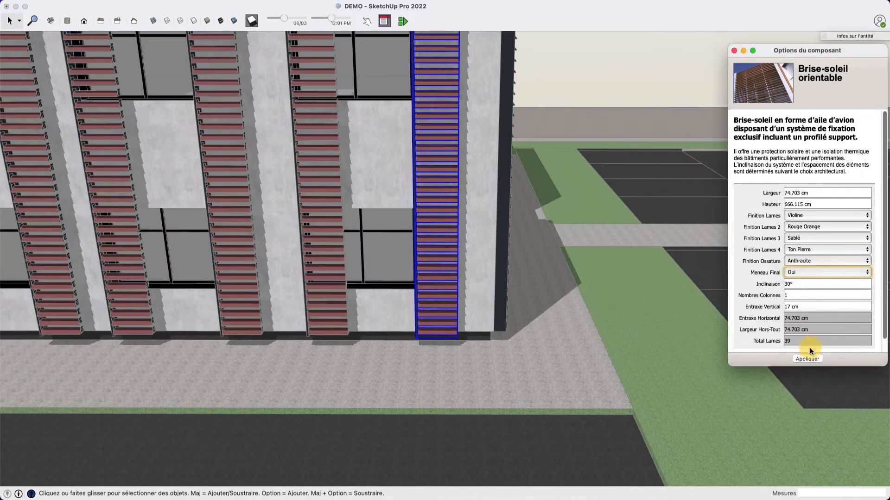
# Scale the strip nearest the building corner along the red axis to the corner post, making it 134.801 cm wide
pyautogui.scroll(-6, 361, 323)
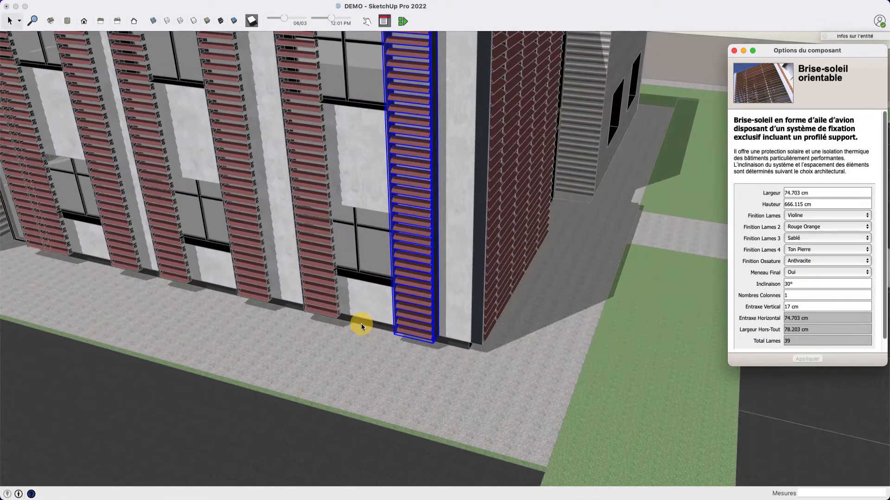
pyautogui.scroll(4, 401, 254)
pyautogui.press('s')
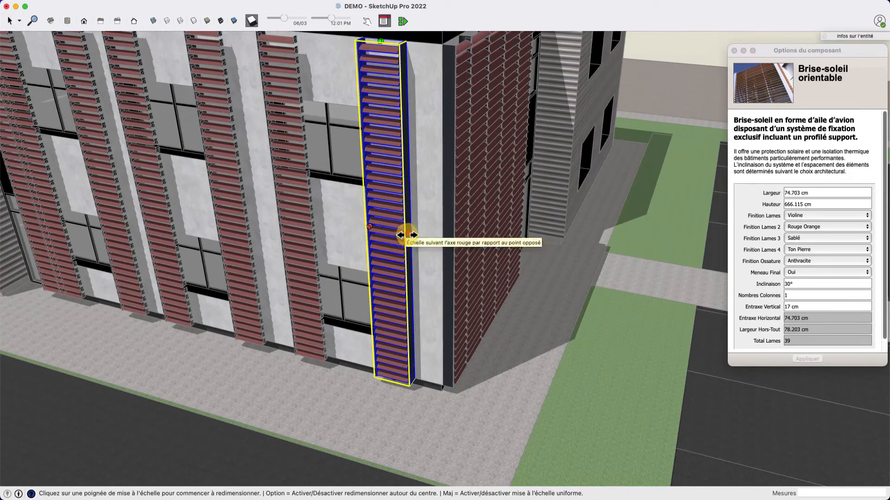
pyautogui.click(407, 229)
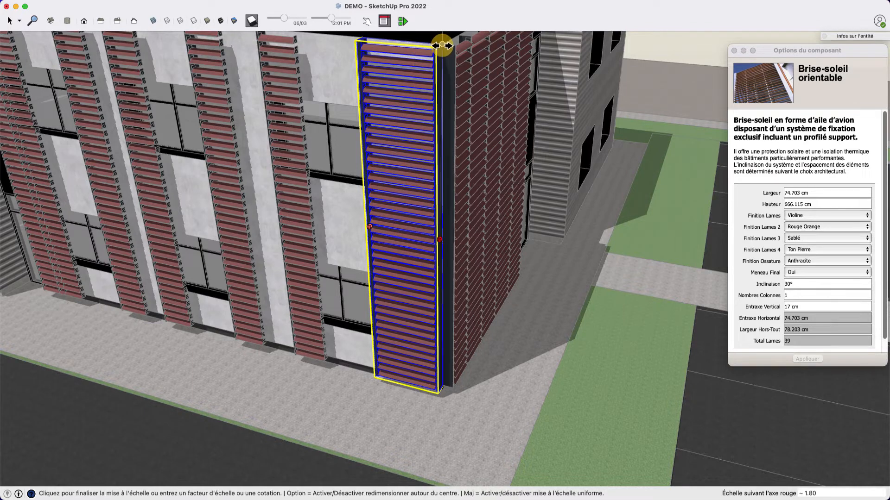
pyautogui.click(448, 197)
pyautogui.scroll(-5, 495, 243)
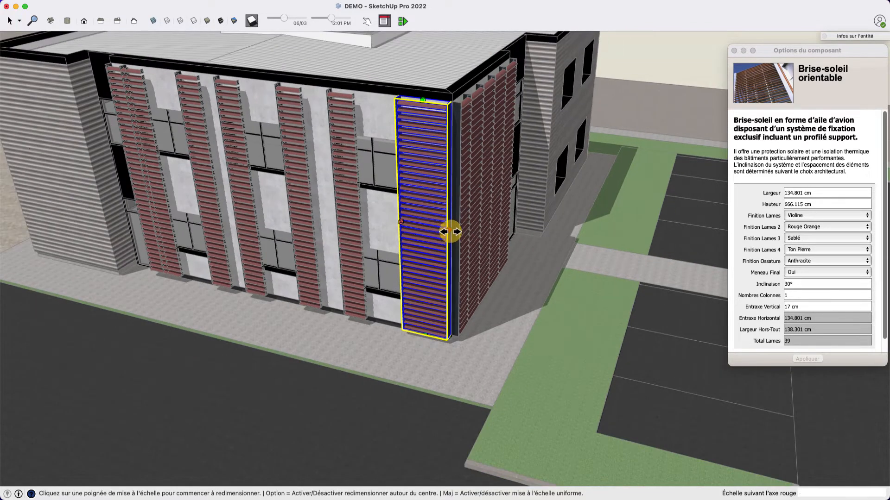
pyautogui.click(450, 231)
# Stretch the strip at the last window's nearer edge across the window to the corner panel, 194.945 cm wide
pyautogui.moveTo(373, 193); pyautogui.dragTo(480, 183, button='middle')
pyautogui.scroll(4, 357, 133)
pyautogui.press('space')
pyautogui.click(352, 143)
pyautogui.press('s')
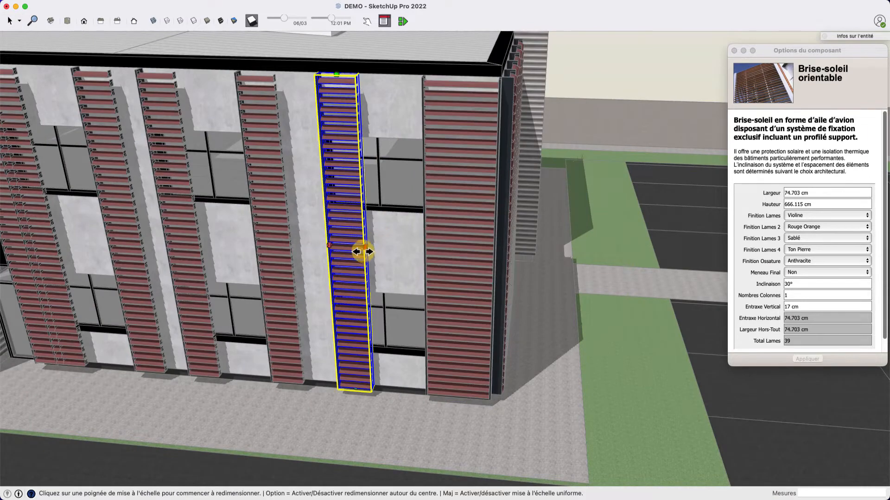
pyautogui.click(364, 253)
pyautogui.scroll(4, 422, 78)
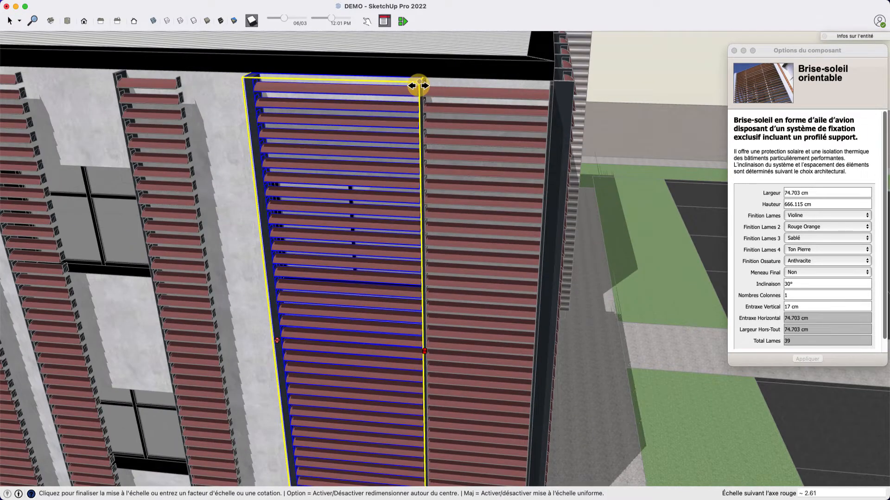
pyautogui.scroll(-4, 543, 127)
pyautogui.press('space')
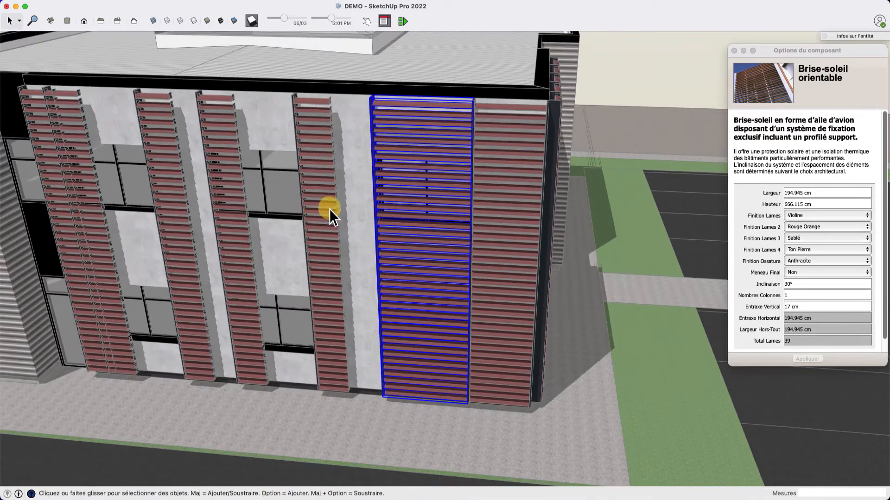
# Stretch the strip at the middle window's far edge across the wall to the last window's panel, 154.26 cm wide
pyautogui.click(329, 266)
pyautogui.scroll(3, 330, 266)
pyautogui.press('s')
pyautogui.click(342, 241)
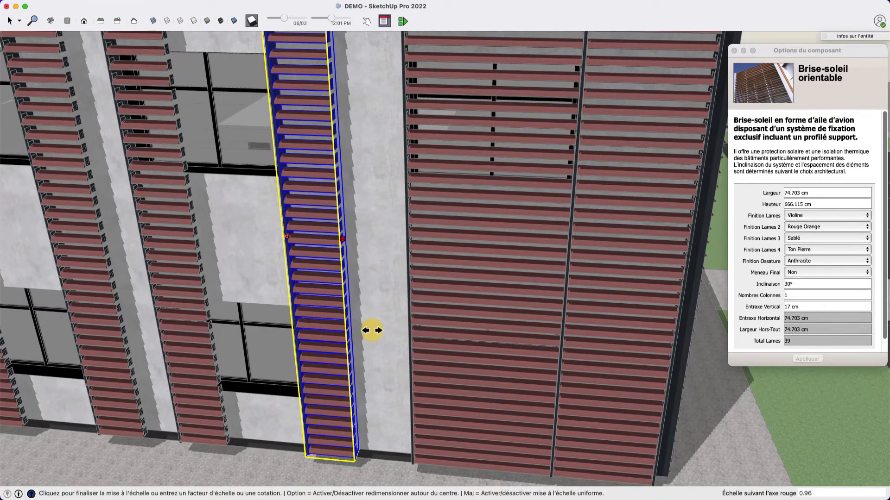
pyautogui.scroll(-3, 384, 379)
pyautogui.scroll(2, 392, 174)
pyautogui.scroll(2, 391, 136)
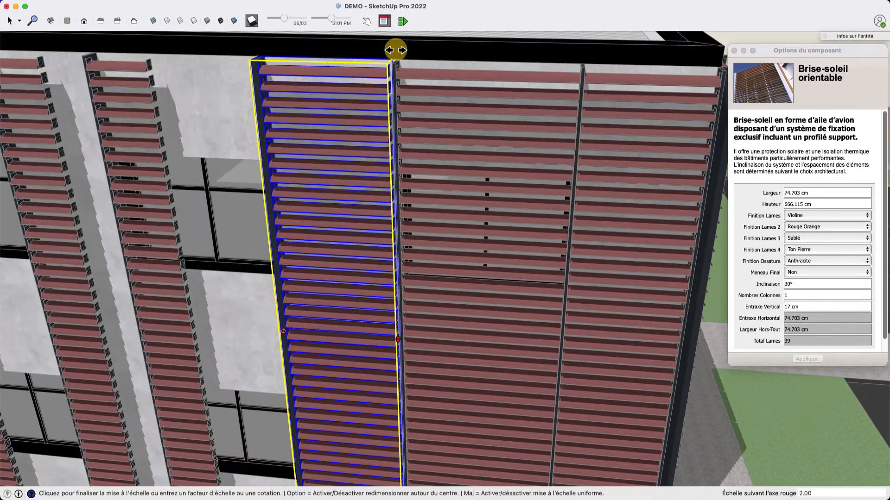
pyautogui.scroll(-2, 491, 124)
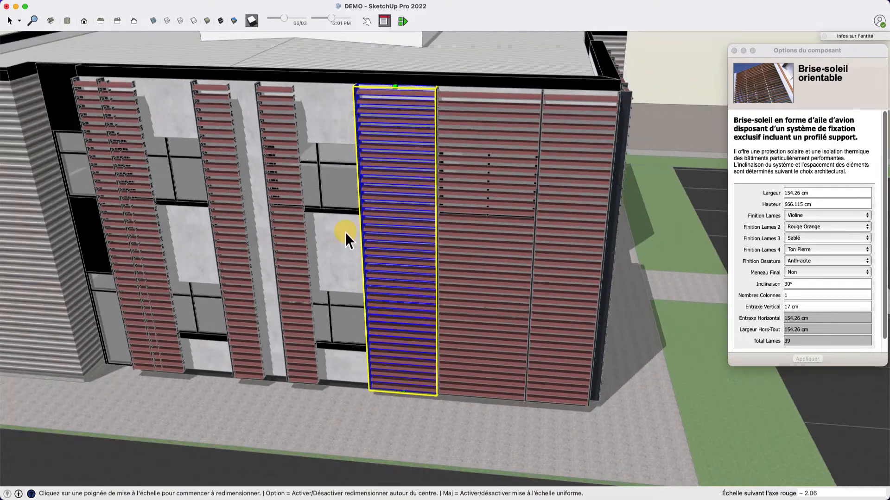
# Stretch the strip at the middle window's nearer edge across that window to the adjoining panel, 194.934 cm wide
pyautogui.click(296, 238)
pyautogui.moveTo(297, 238); pyautogui.dragTo(321, 271, button='middle')
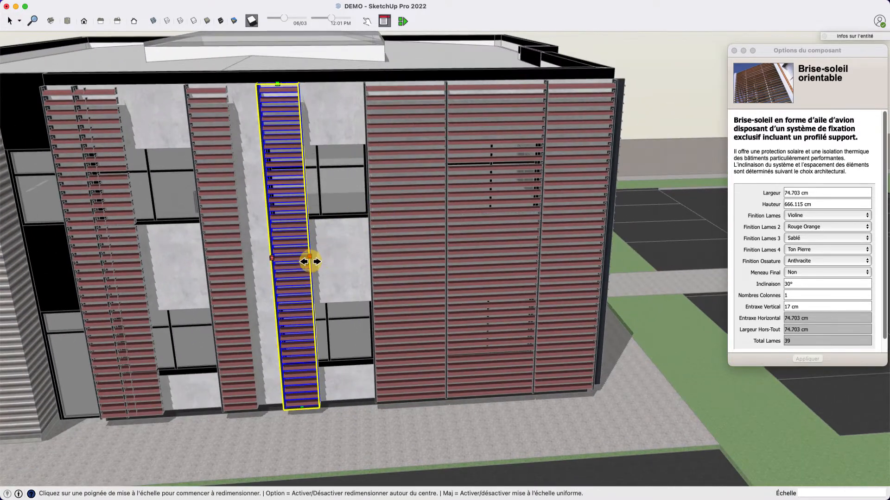
pyautogui.click(310, 262)
pyautogui.scroll(6, 308, 383)
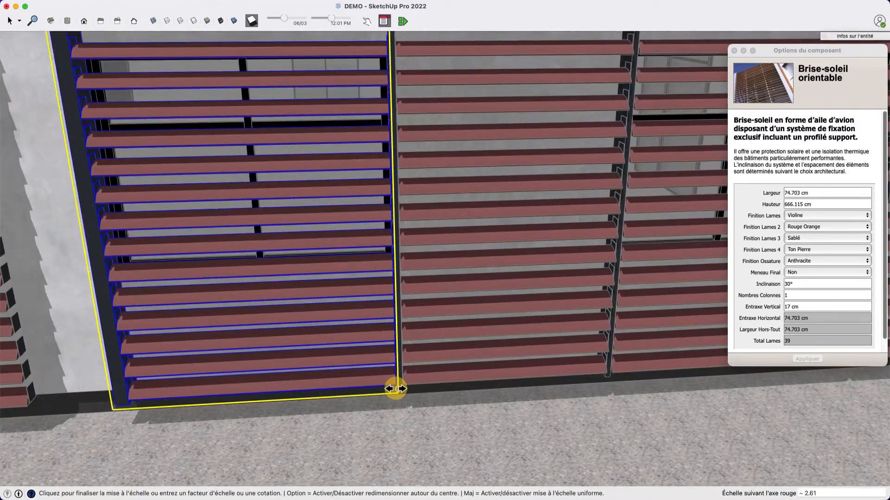
pyautogui.click(395, 389)
pyautogui.scroll(-5, 489, 342)
pyautogui.press('space')
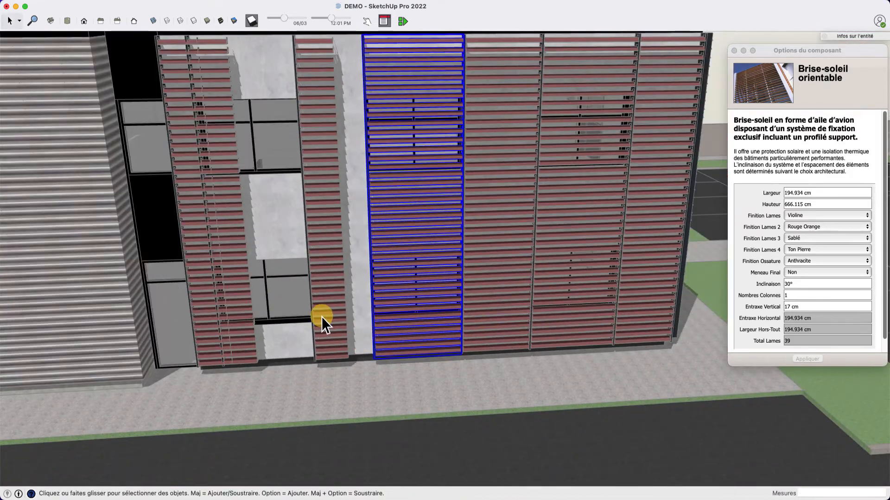
# Stretch the strip at the first window's far edge across the wall to the middle window's panel, 129.493 cm wide
pyautogui.press('super+z')
pyautogui.scroll(-2, 351, 373)
pyautogui.press('s')
pyautogui.scroll(2, 354, 356)
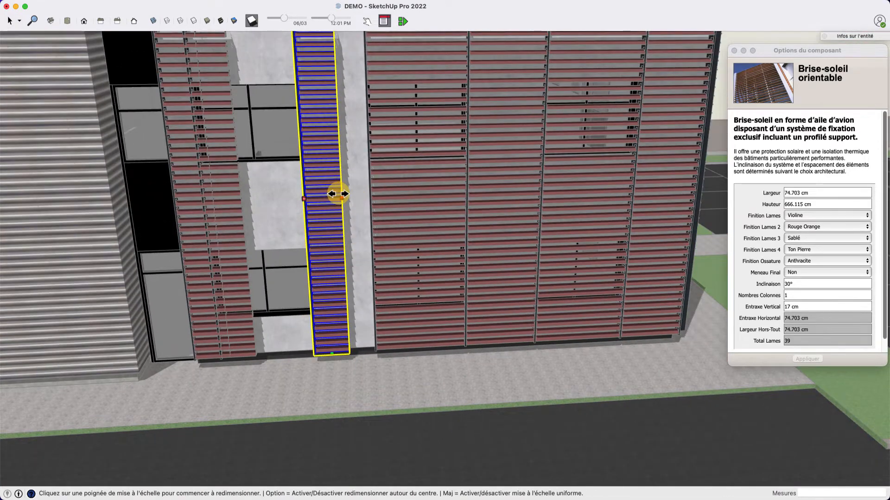
pyautogui.click(338, 193)
pyautogui.scroll(4, 378, 356)
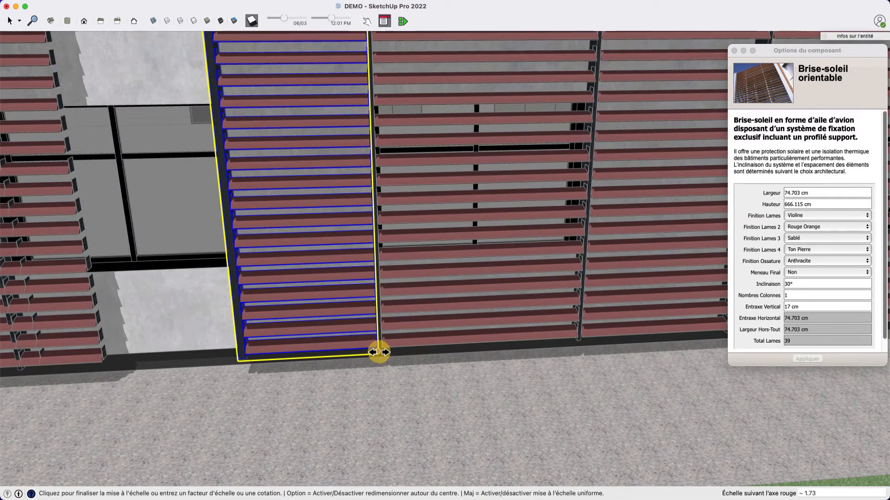
pyautogui.click(379, 353)
pyautogui.scroll(-2, 390, 304)
pyautogui.scroll(-2, 326, 311)
pyautogui.scroll(-2, 284, 309)
pyautogui.press('space')
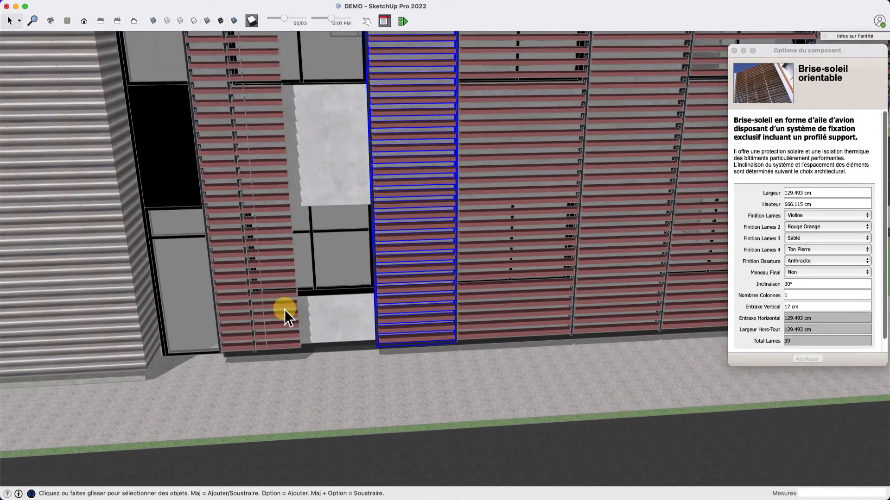
# Stretch the strip at the first window's nearer edge across that window to the adjoining panel, 194.93 cm wide
pyautogui.press('super+z')
pyautogui.scroll(-2, 314, 134)
pyautogui.press('s')
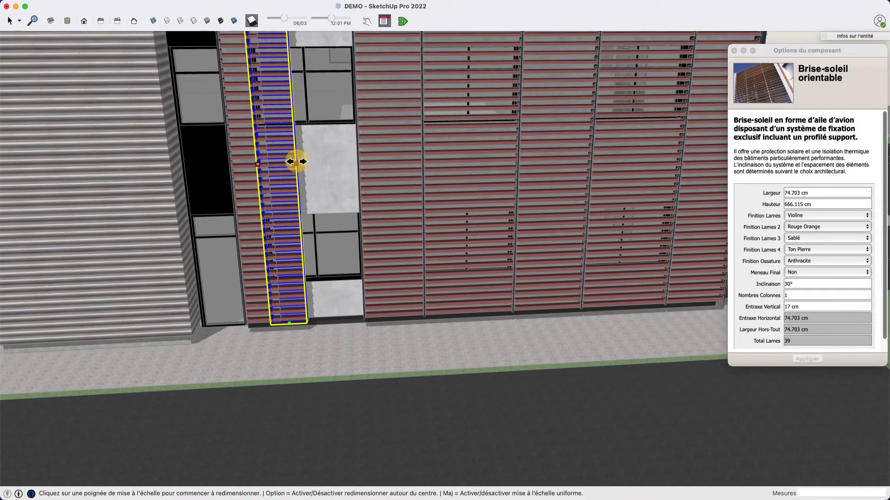
pyautogui.click(296, 161)
pyautogui.scroll(3, 362, 315)
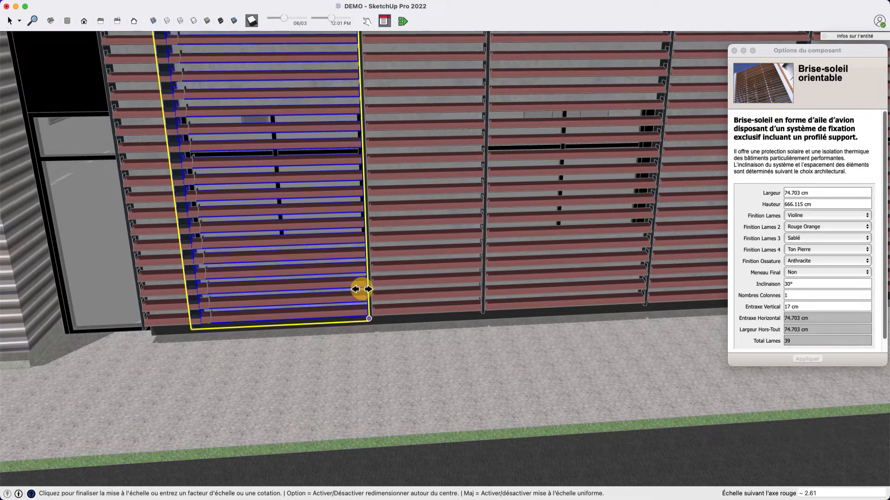
pyautogui.press('Escape')
pyautogui.press('space')
# Narrow the strip beside the glazed door to 53.326 cm so it ends at the first window's panel
pyautogui.scroll(-3, 351, 290)
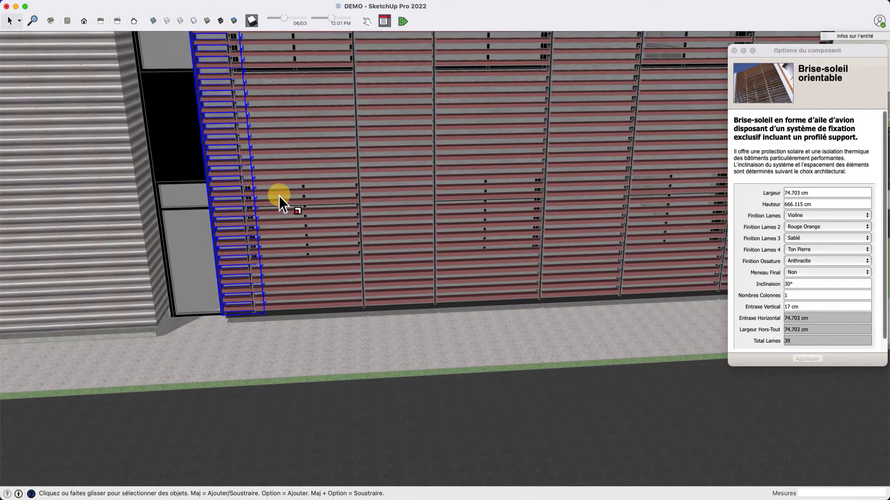
pyautogui.press('s')
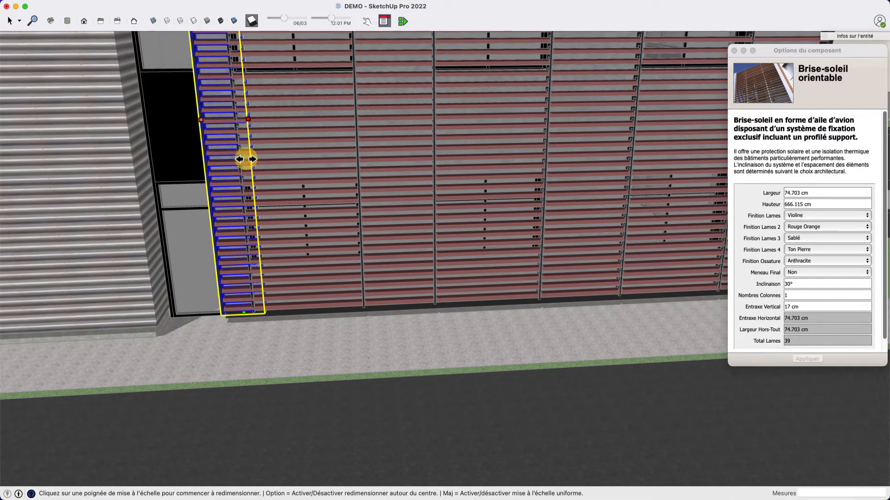
pyautogui.click(242, 313)
pyautogui.scroll(3, 242, 314)
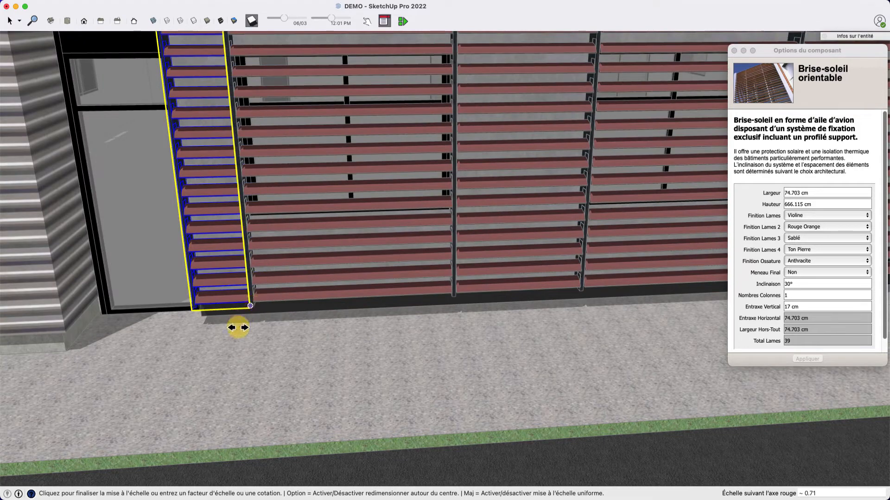
pyautogui.scroll(-5, 244, 316)
pyautogui.click(244, 316)
pyautogui.press('space')
# Set Nombres Colonnes to 2 for the panel covering the first window and apply it
pyautogui.moveTo(244, 316); pyautogui.dragTo(286, 302, button='middle')
pyautogui.scroll(4, 311, 253)
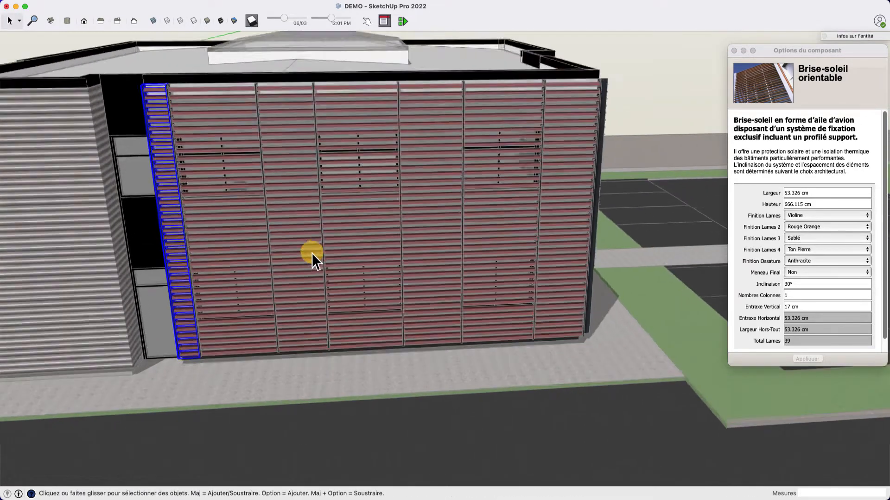
pyautogui.moveTo(311, 253); pyautogui.dragTo(248, 241, button='middle')
pyautogui.click(237, 216)
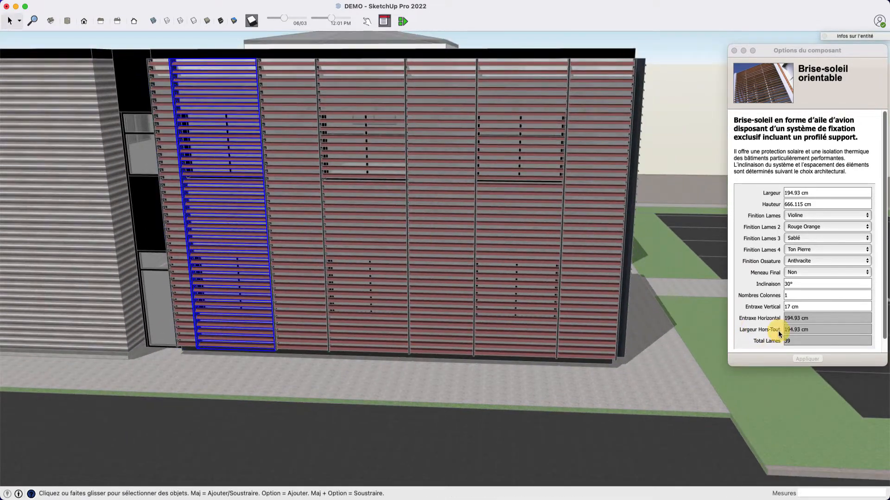
pyautogui.click(784, 295)
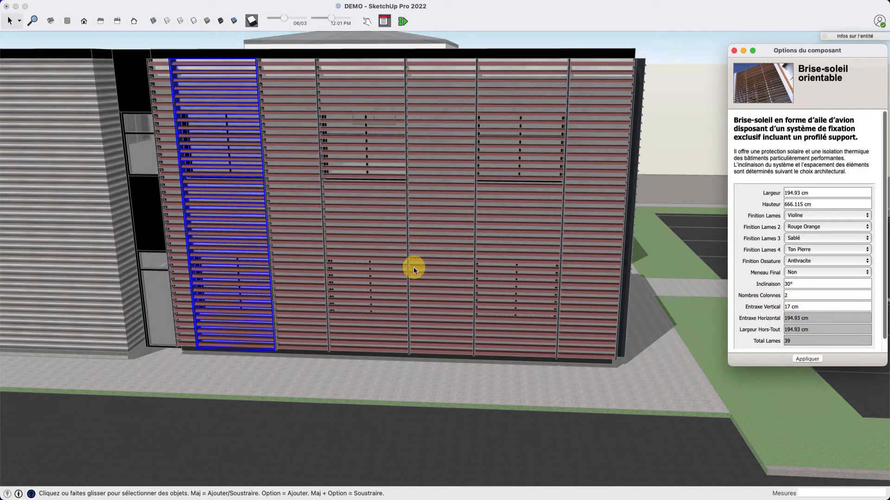
# Set Nombres Colonnes to 2 for the panel covering the middle window and apply it
pyautogui.click(369, 221)
pyautogui.click(791, 297)
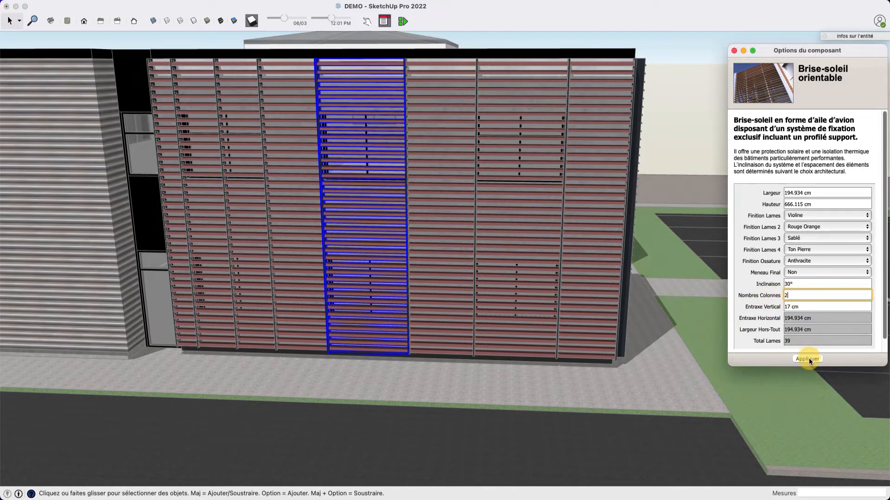
pyautogui.press('Return')
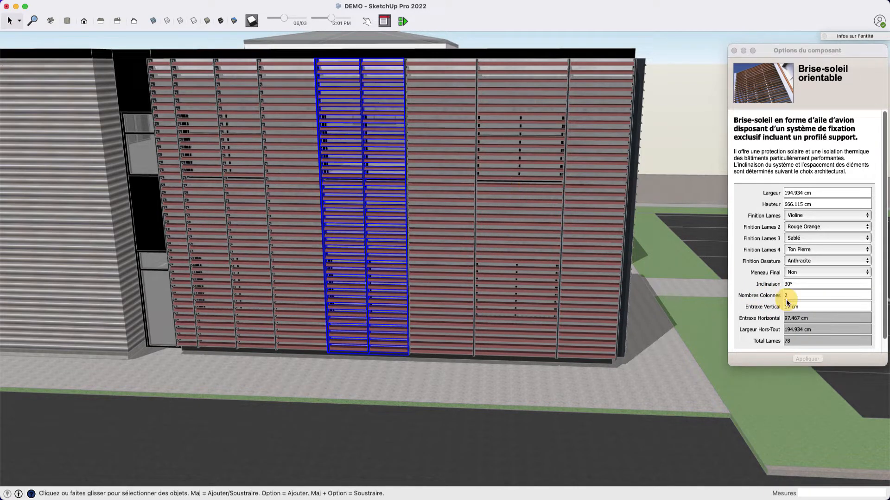
# Set Nombres Colonnes to 2 for the panel covering the last window and apply it
pyautogui.click(549, 256)
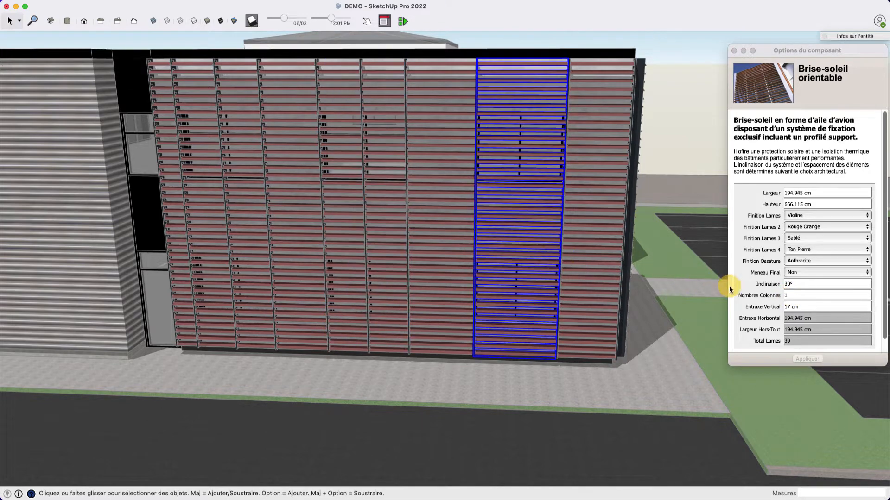
pyautogui.click(800, 299)
pyautogui.write('2')
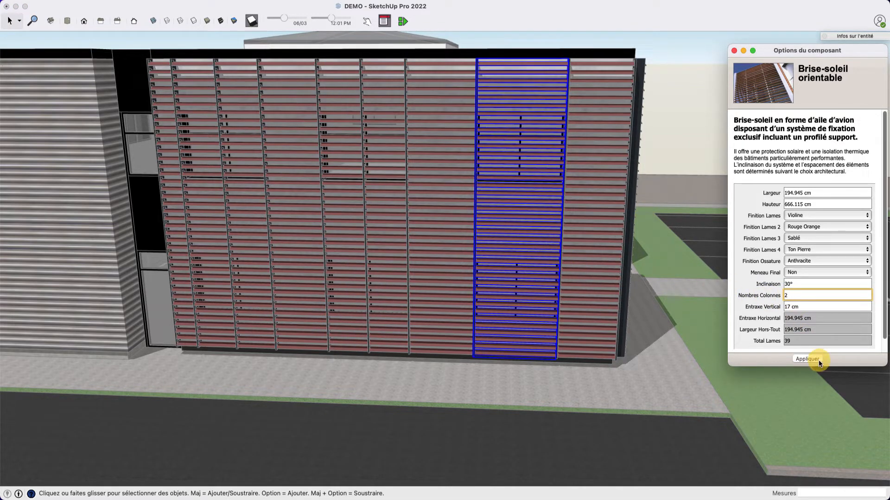
pyautogui.click(808, 359)
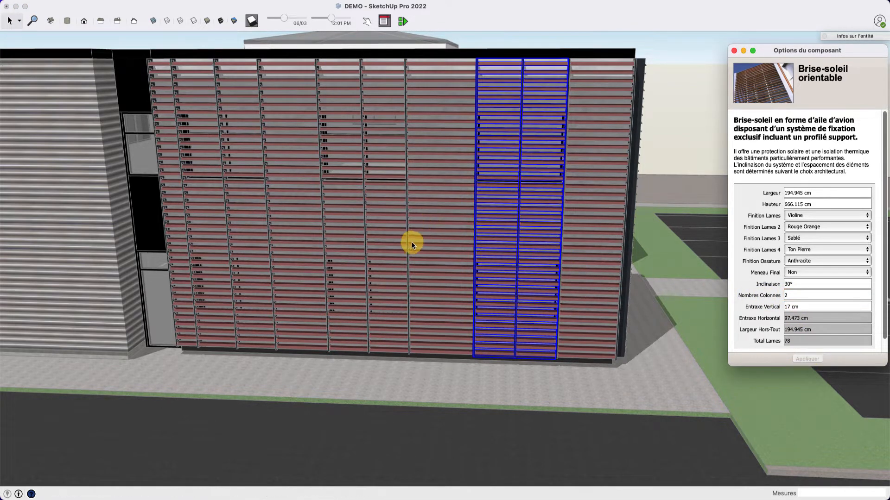
# Set Nombres Colonnes to 2 for the panel between the middle and last windows and apply it
pyautogui.moveTo(411, 242); pyautogui.dragTo(444, 216, button='middle')
pyautogui.click(446, 212)
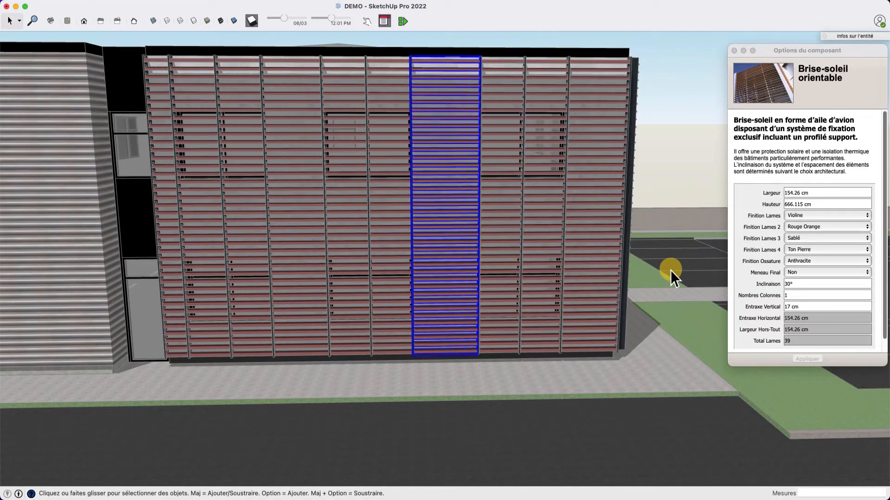
pyautogui.click(789, 295)
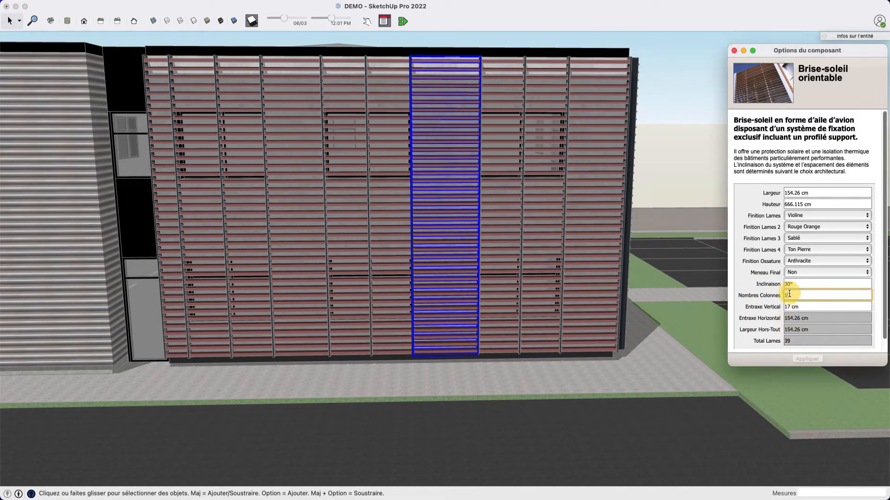
pyautogui.click(461, 202)
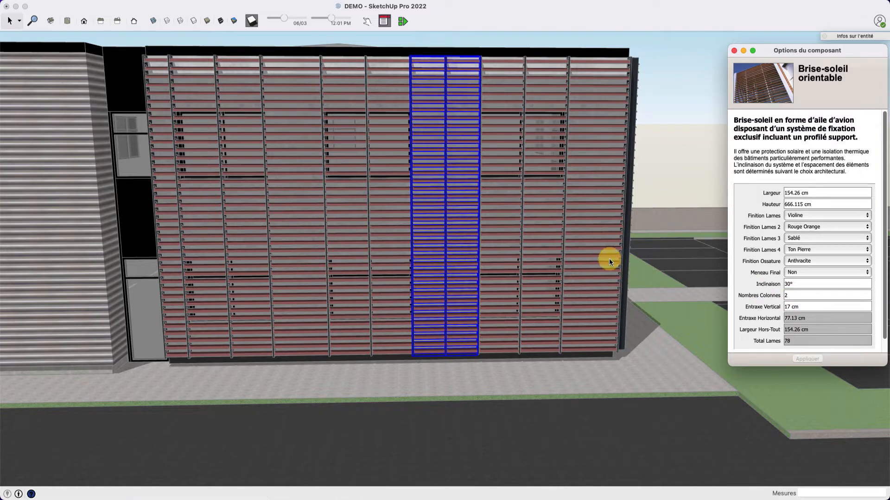
# Set Nombres Colonnes to 2 for the end panel at the building corner and apply it
pyautogui.click(586, 230)
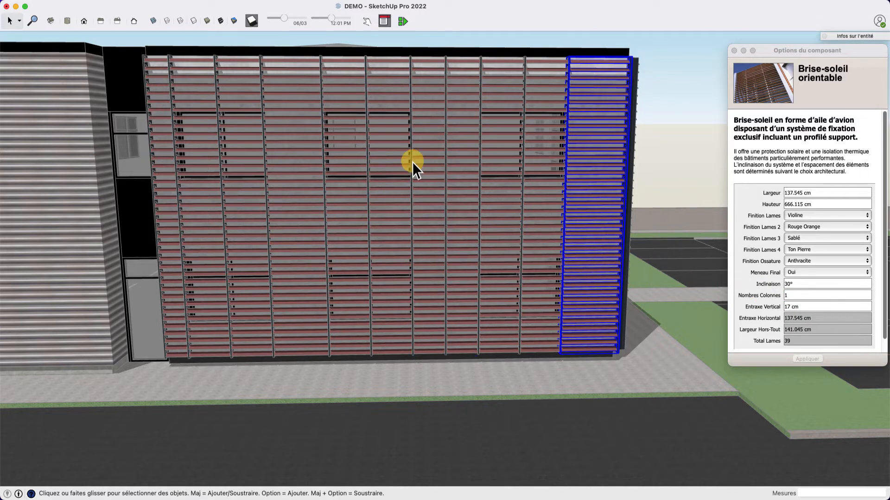
pyautogui.click(790, 295)
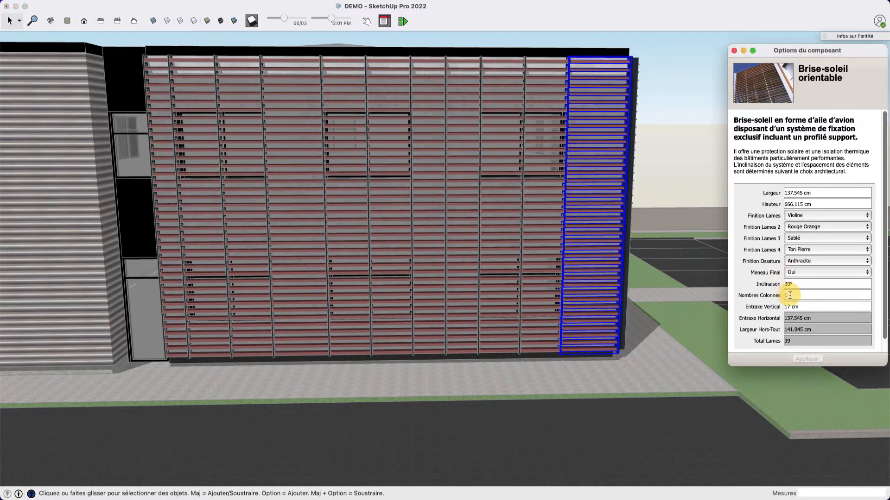
pyautogui.press('BackSpace')
pyautogui.write('2')
pyautogui.click(808, 359)
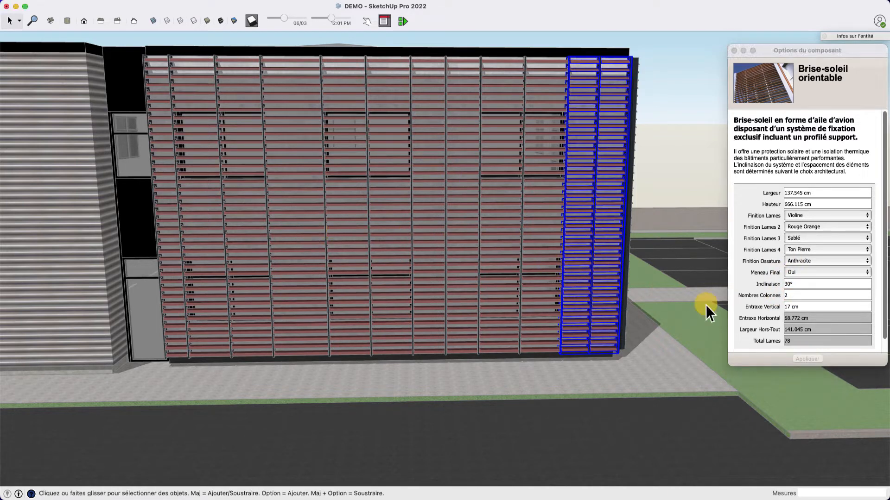
# Set Nombres Colonnes to 2 for the panel between the first and middle windows, apply it and deselect the panel
pyautogui.click(309, 191)
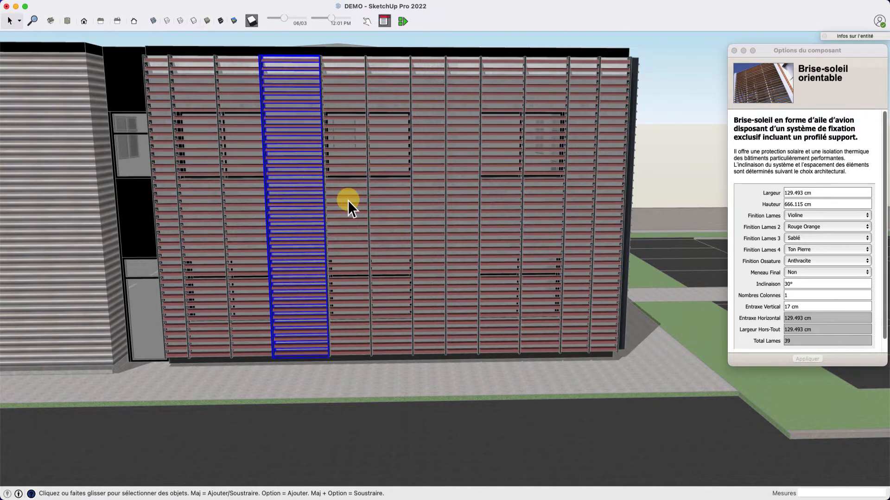
pyautogui.click(812, 297)
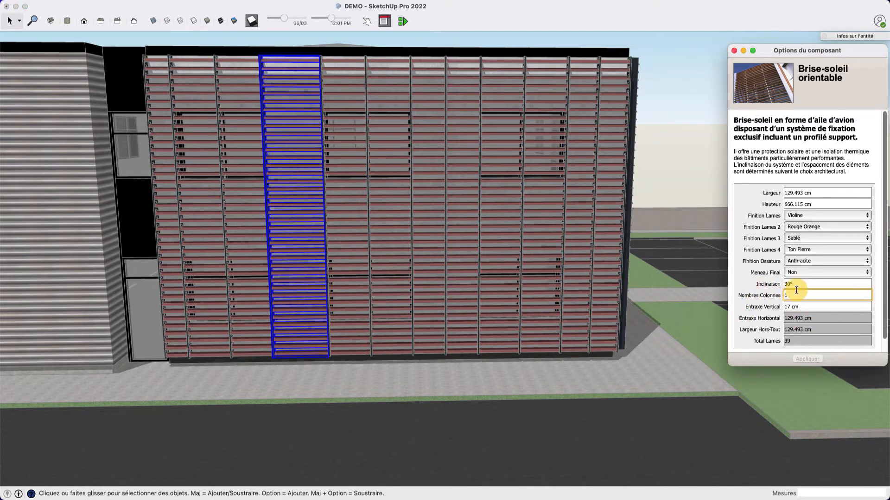
pyautogui.write('2')
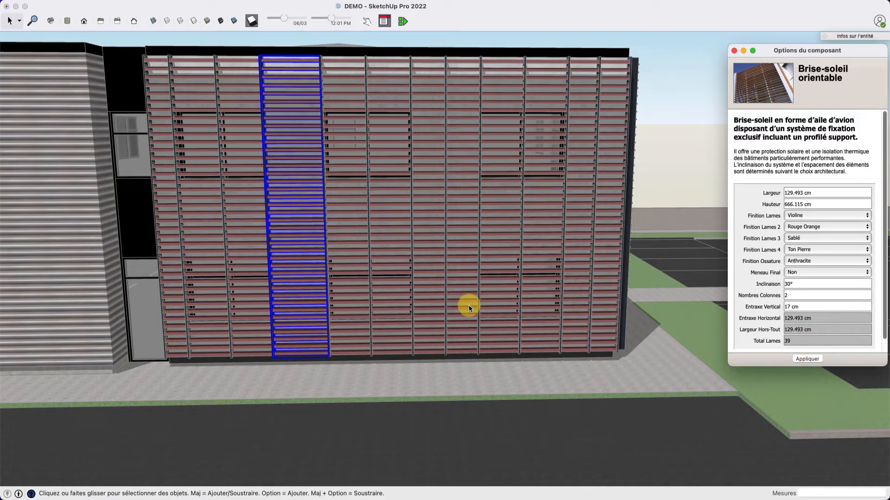
pyautogui.moveTo(504, 284); pyautogui.dragTo(312, 297, button='middle')
pyautogui.scroll(-5, 312, 297)
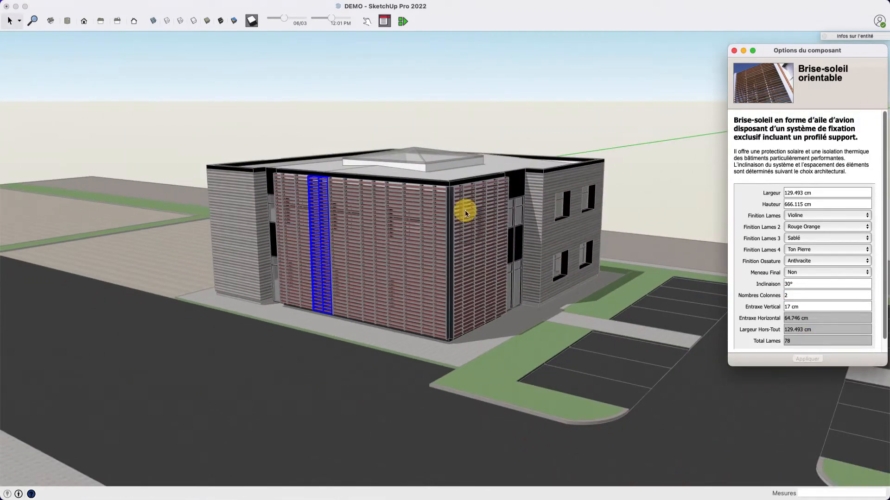
pyautogui.moveTo(393, 318); pyautogui.dragTo(574, 276, button='middle')
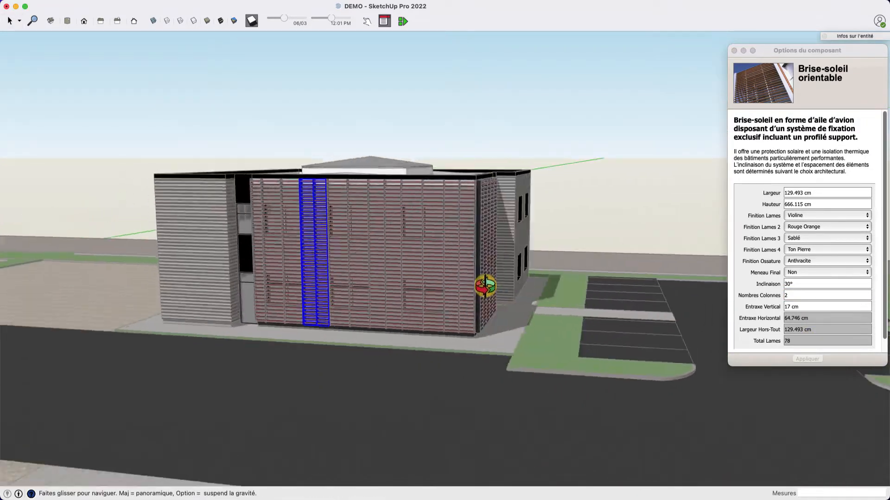
pyautogui.click(481, 154)
# Open the building for editing and pull the roof fascia above the shorter louvred facade outward by 22 cm
pyautogui.scroll(5, 452, 299)
pyautogui.moveTo(452, 300); pyautogui.dragTo(255, 333, button='middle')
pyautogui.scroll(-5, 407, 337)
pyautogui.scroll(6, 441, 220)
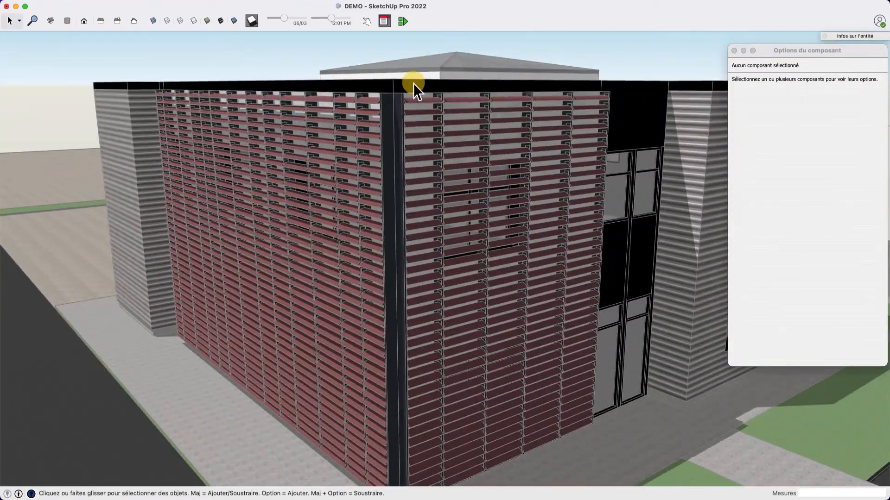
pyautogui.scroll(5, 414, 86)
pyautogui.click(420, 133)
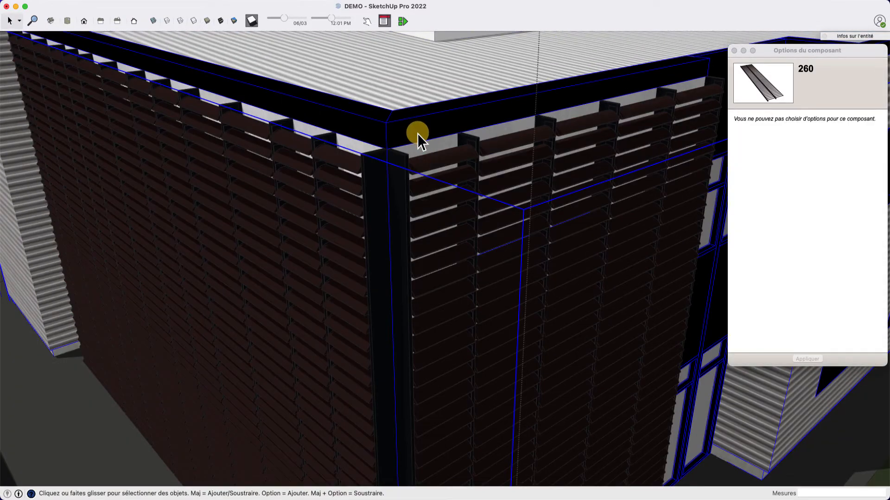
pyautogui.doubleClick(417, 134)
pyautogui.doubleClick(418, 132)
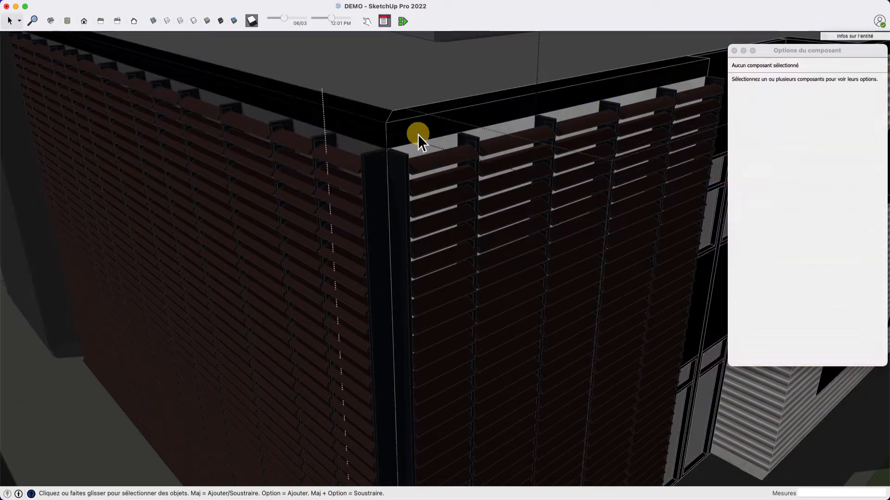
pyautogui.press('p')
pyautogui.click(418, 134)
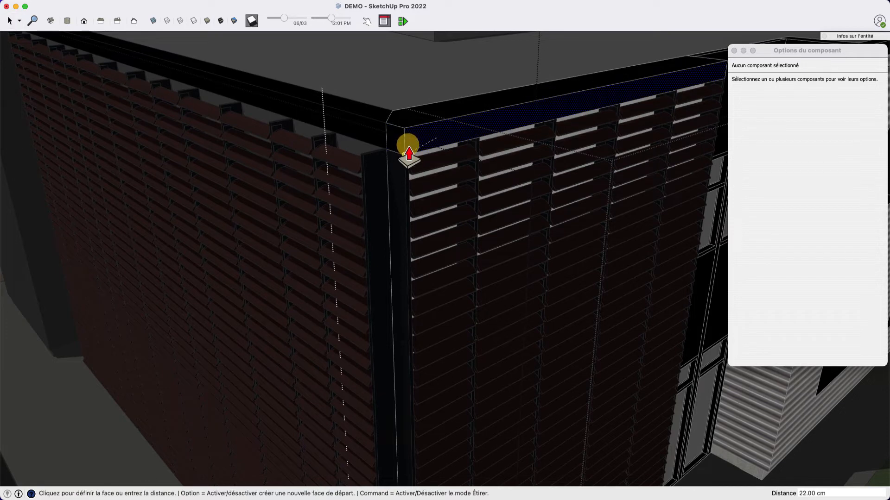
pyautogui.click(407, 152)
# Pull the end face of the extended fascia at the building corner out by 22 cm
pyautogui.click(396, 145)
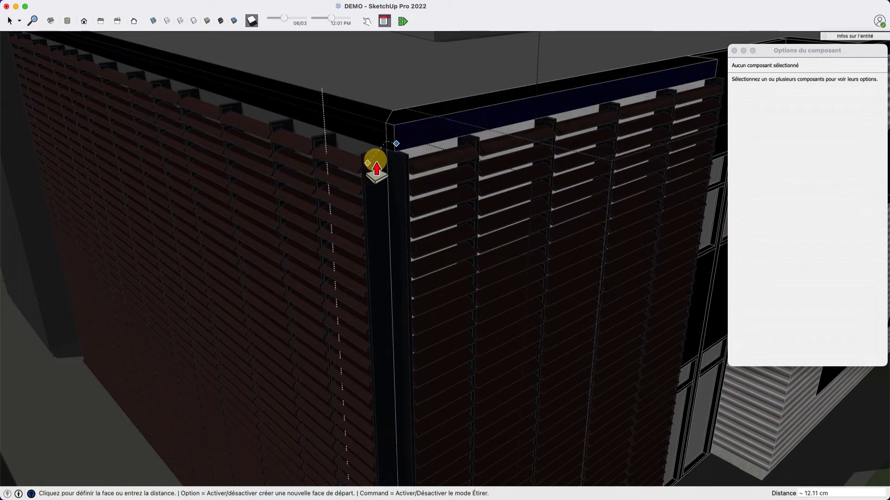
pyautogui.press('Escape')
pyautogui.click(384, 149)
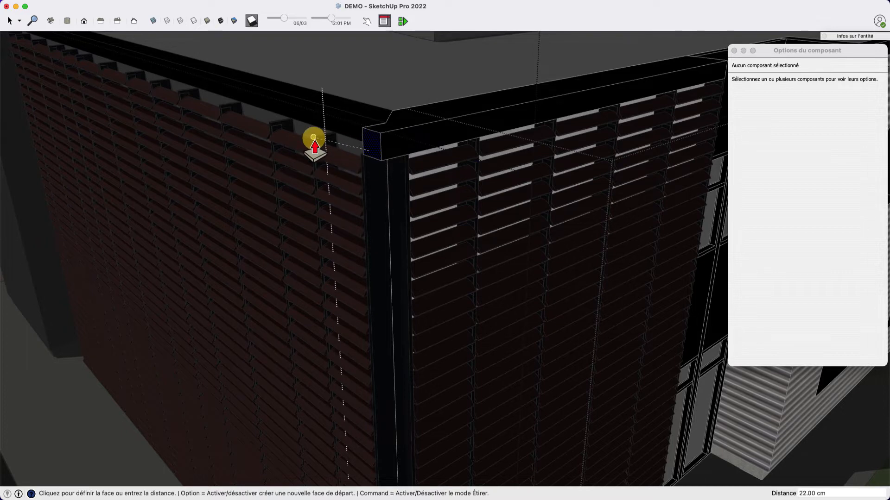
pyautogui.click(313, 146)
pyautogui.press('space')
# Pull the roof fascia above the long louvred facade outward by 22 cm to meet the corner, and leave the building's editing
pyautogui.moveTo(312, 143); pyautogui.dragTo(394, 137, button='middle')
pyautogui.click(396, 134)
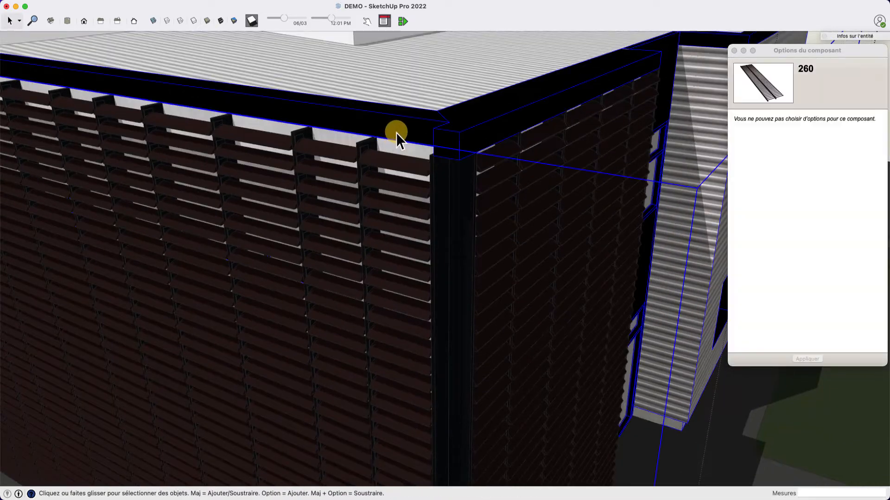
pyautogui.doubleClick(408, 132)
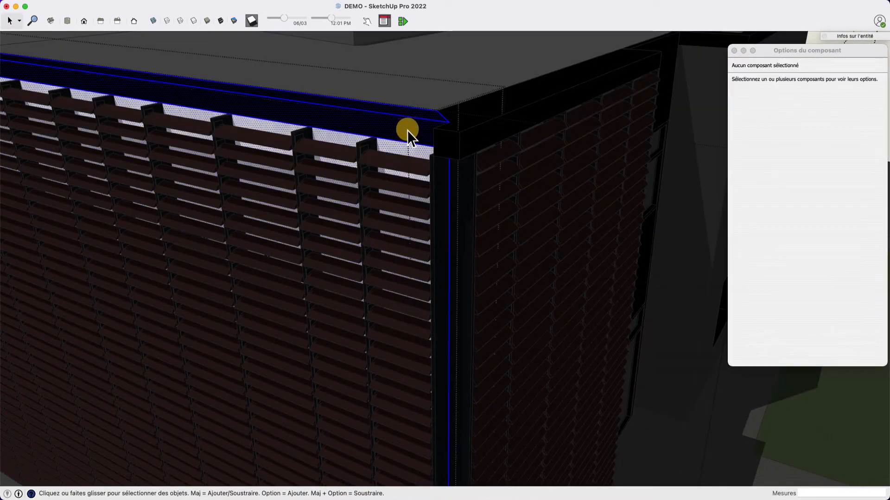
pyautogui.click(408, 132)
pyautogui.press('p')
pyautogui.click(413, 135)
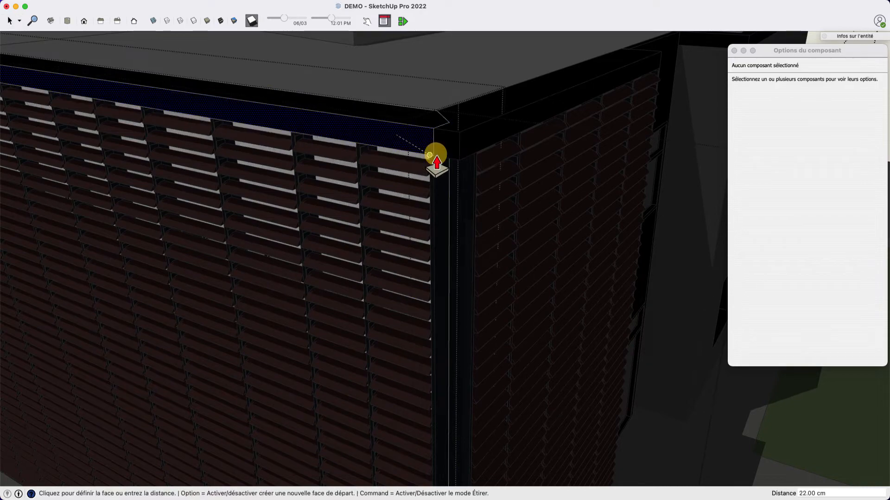
pyautogui.click(454, 163)
pyautogui.press('space')
pyautogui.press('Escape')
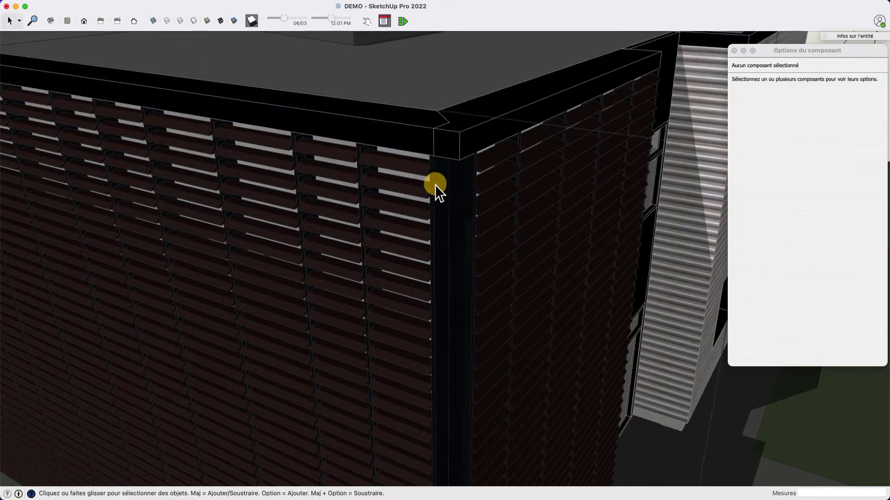
# Draw a rectangle of about 22 × 22 cm at the base of the corner between the two louvred facades and group it
pyautogui.scroll(-5, 421, 157)
pyautogui.moveTo(434, 274); pyautogui.dragTo(418, 413, button='middle')
pyautogui.scroll(10, 418, 413)
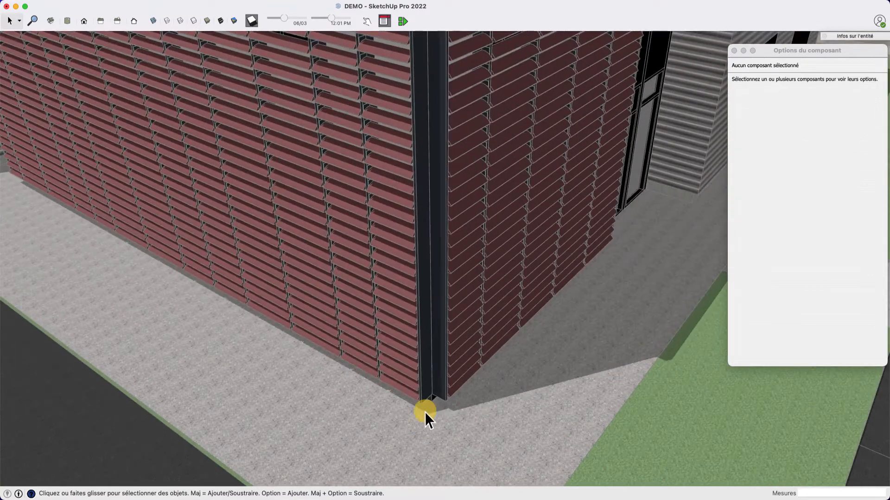
pyautogui.moveTo(414, 371)
pyautogui.mouseDown(button='middle')
pyautogui.moveTo(338, 353)
pyautogui.moveTo(390, 373)
pyautogui.mouseUp(button='middle')
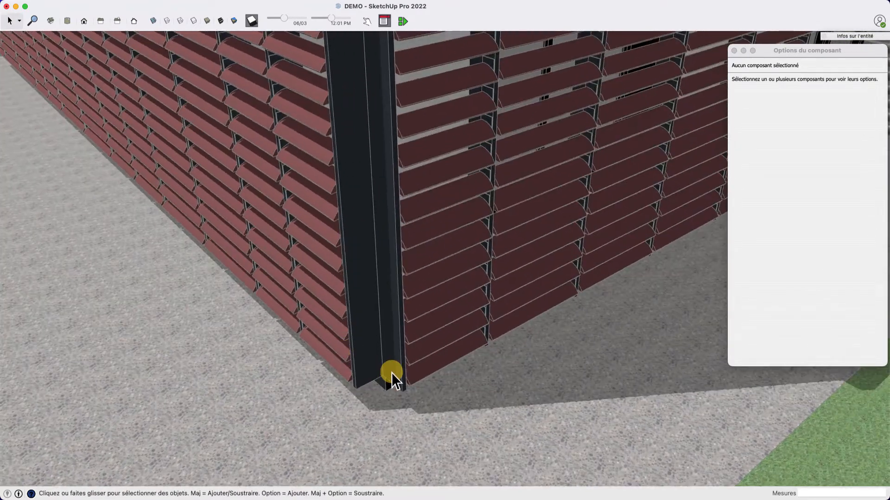
pyautogui.scroll(3, 391, 373)
pyautogui.press('r')
pyautogui.click(405, 399)
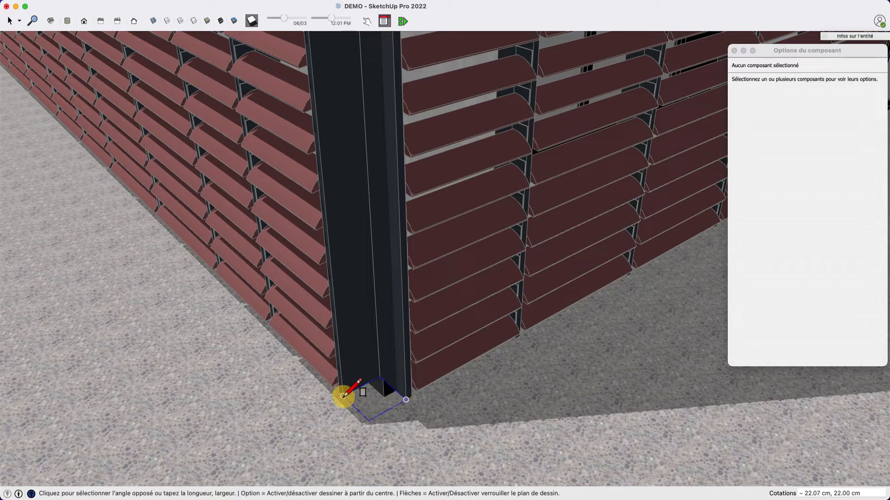
pyautogui.click(343, 395)
pyautogui.press('space')
pyautogui.rightClick(368, 397)
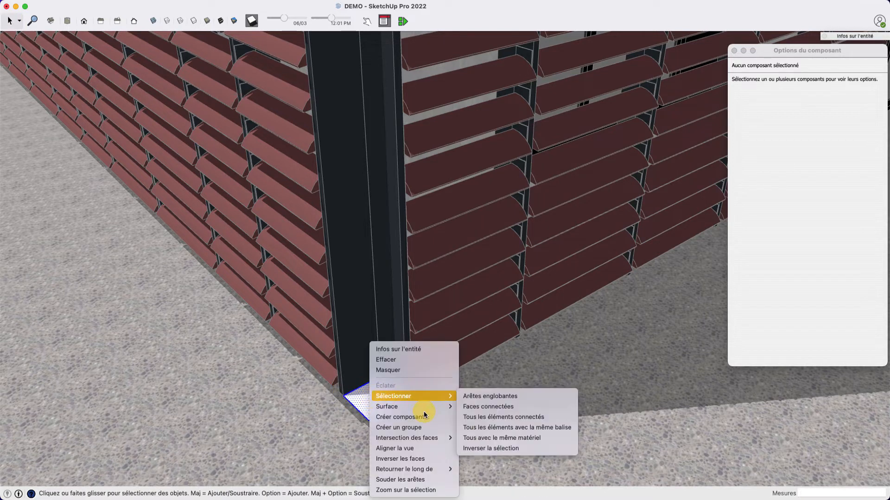
pyautogui.click(421, 422)
# Open the rectangle's group and extrude the face upward to the roof fascia to form a corner post
pyautogui.doubleClick(373, 406)
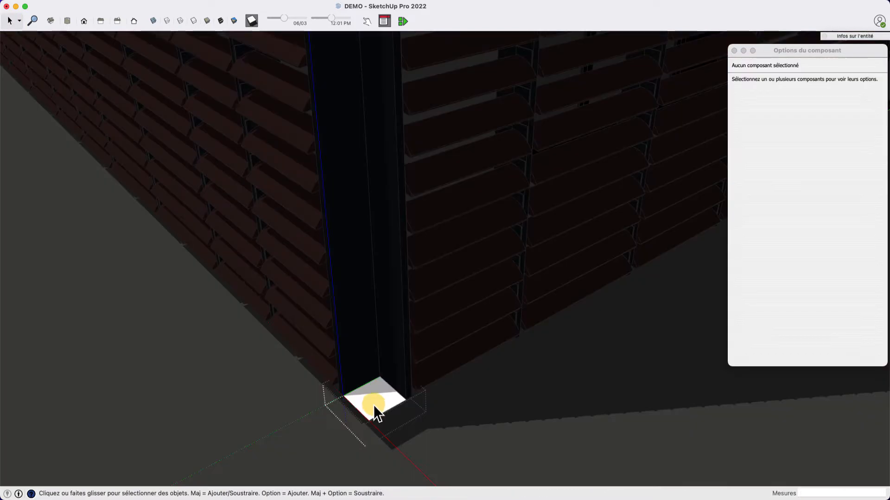
pyautogui.press('p')
pyautogui.click(375, 415)
pyautogui.scroll(-10, 376, 412)
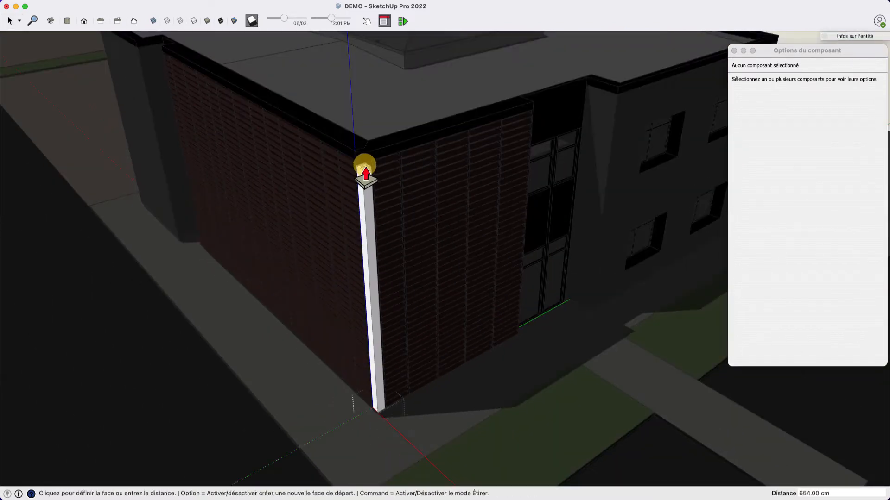
pyautogui.scroll(3, 366, 161)
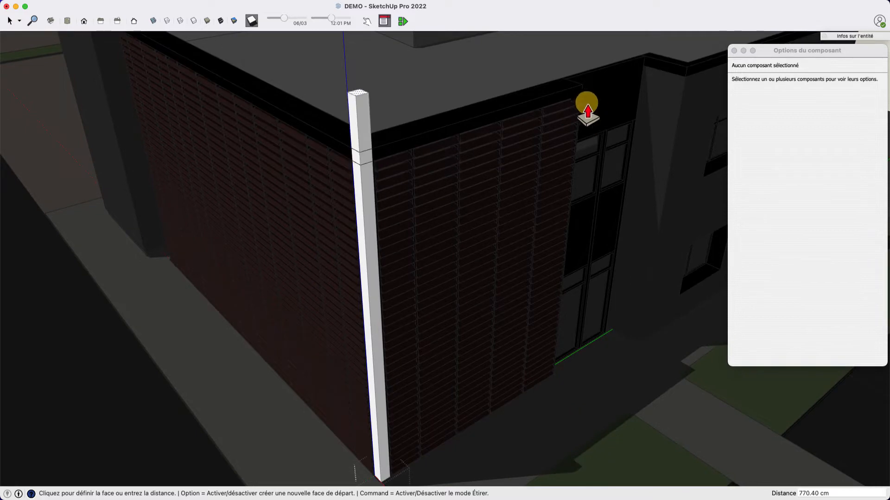
pyautogui.click(582, 96)
# Push the corner post's two outer faces inward by 5 cm and leave Push/Pull
pyautogui.scroll(5, 312, 318)
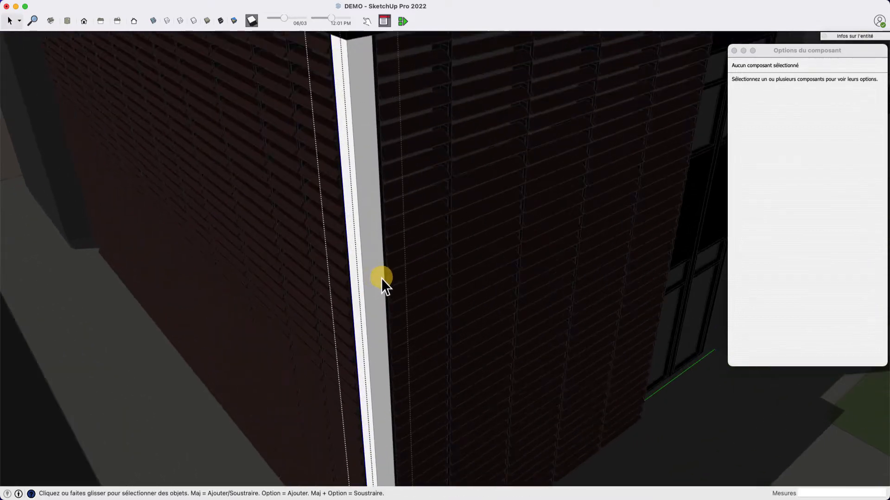
pyautogui.click(373, 287)
pyautogui.click(374, 288)
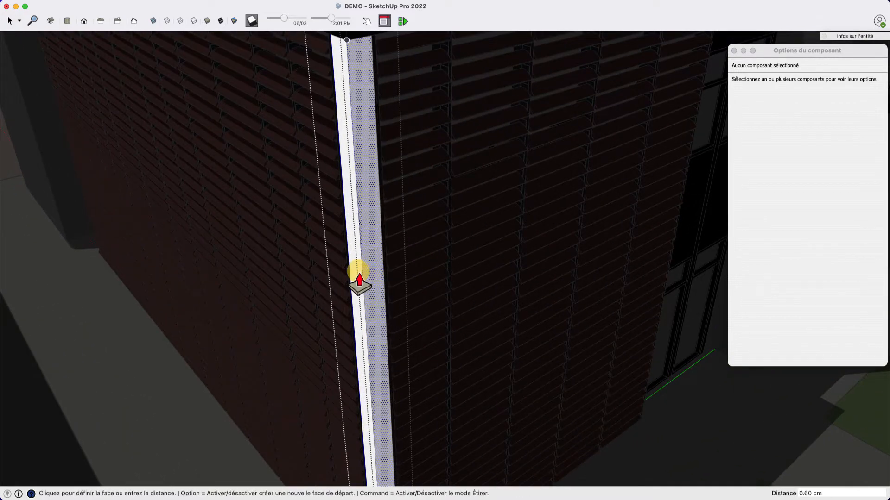
pyautogui.press('Return')
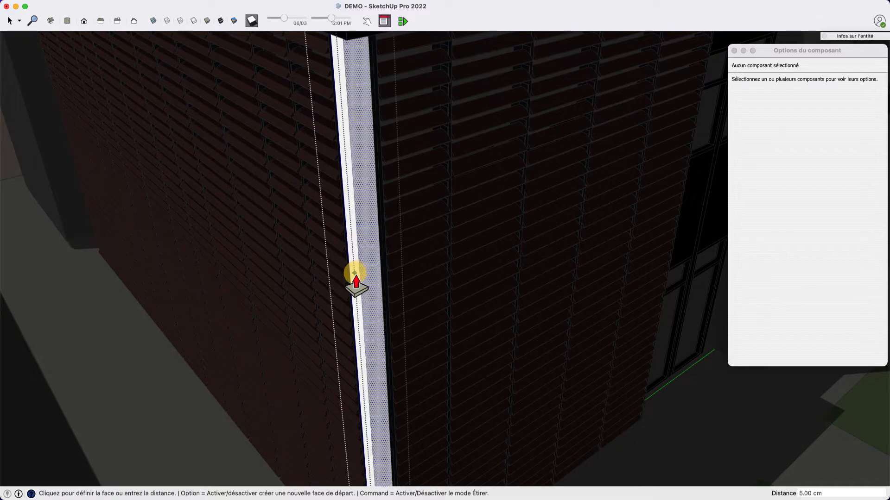
pyautogui.scroll(2, 355, 280)
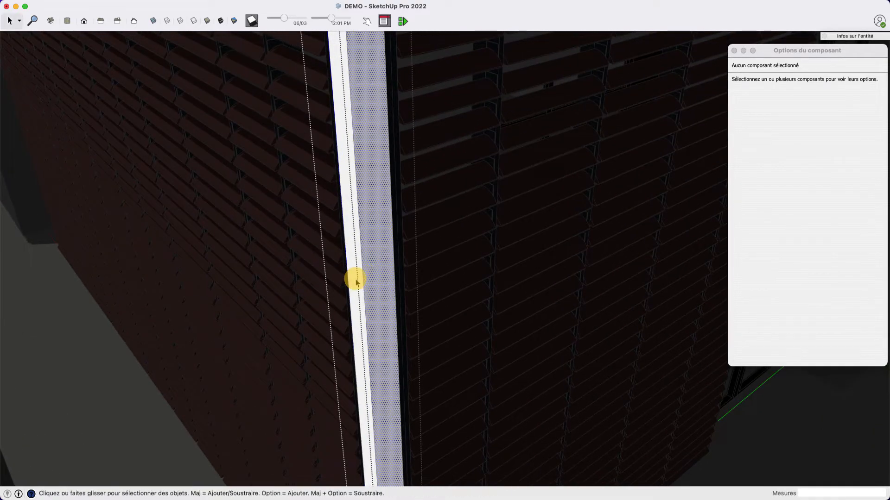
pyautogui.press('space')
# Leave the post's group and paint the whole corner post with the current dark frame colour
pyautogui.scroll(-5, 357, 252)
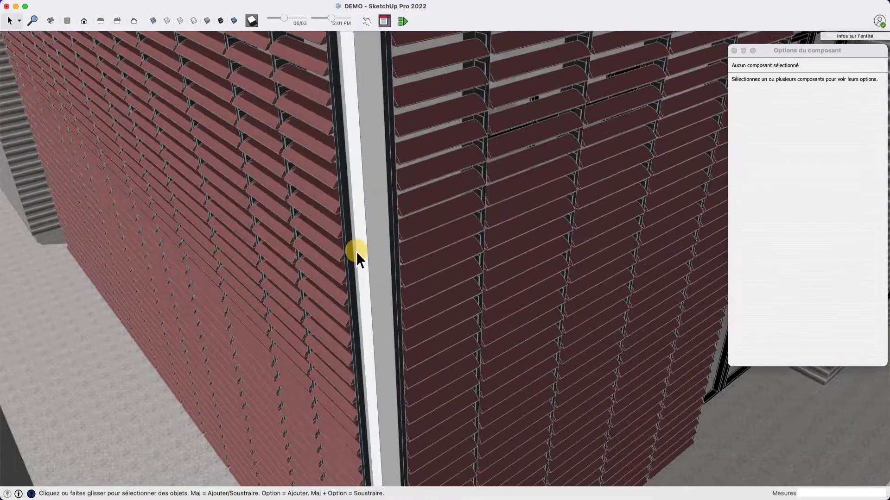
pyautogui.scroll(-5, 361, 278)
pyautogui.scroll(5, 378, 430)
pyautogui.press('b')
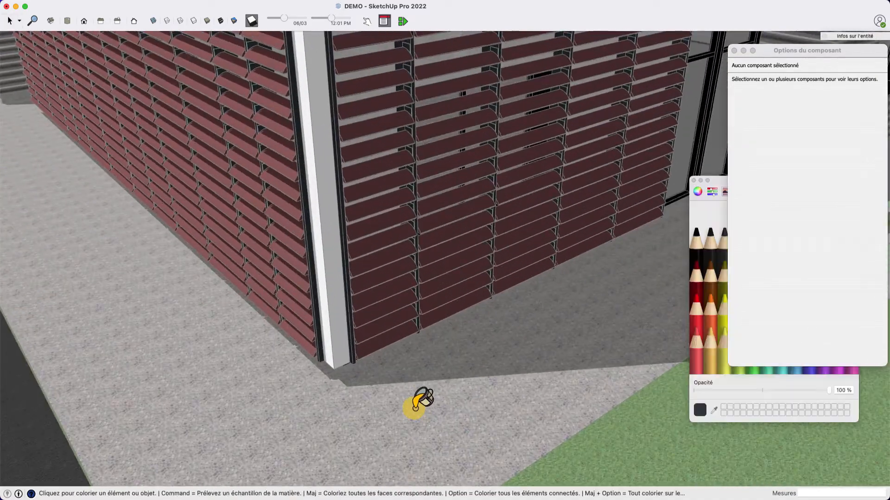
pyautogui.scroll(3, 371, 370)
pyautogui.scroll(1, 351, 345)
pyautogui.click(325, 330)
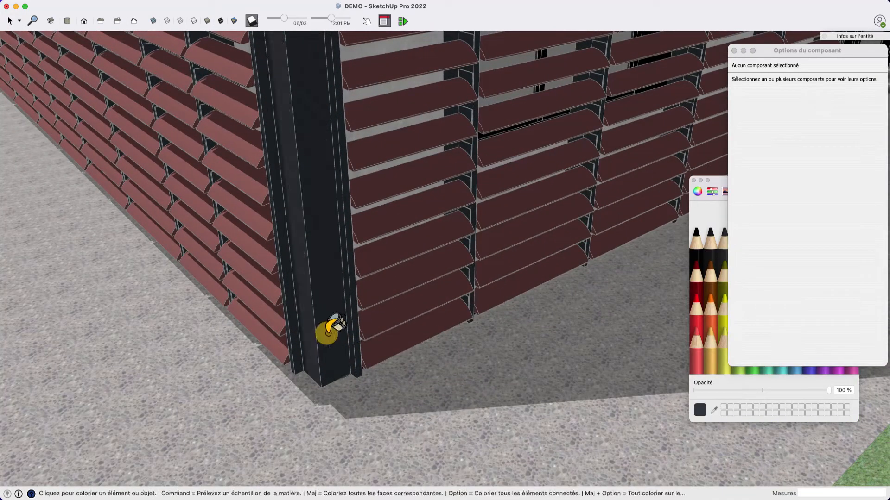
# Leave the Paint tool, close the colour picker and examine the louvred facades and painted corner post
pyautogui.press('space')
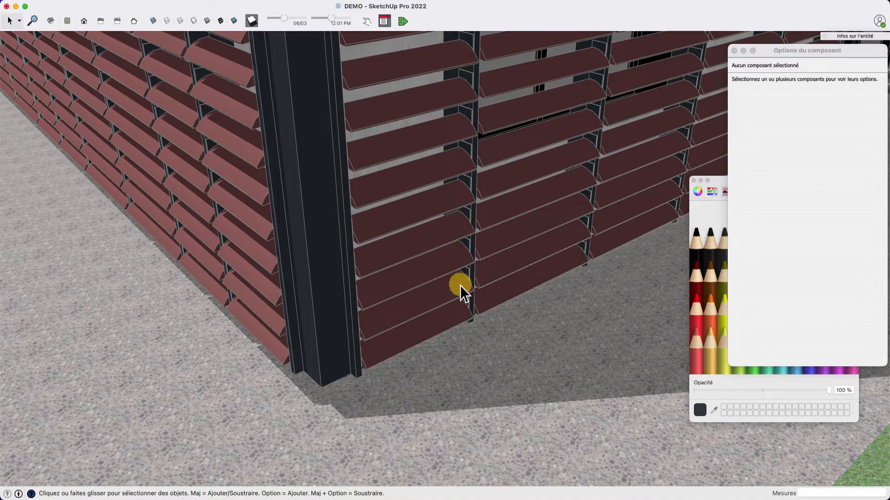
pyautogui.click(694, 180)
pyautogui.scroll(-10, 466, 270)
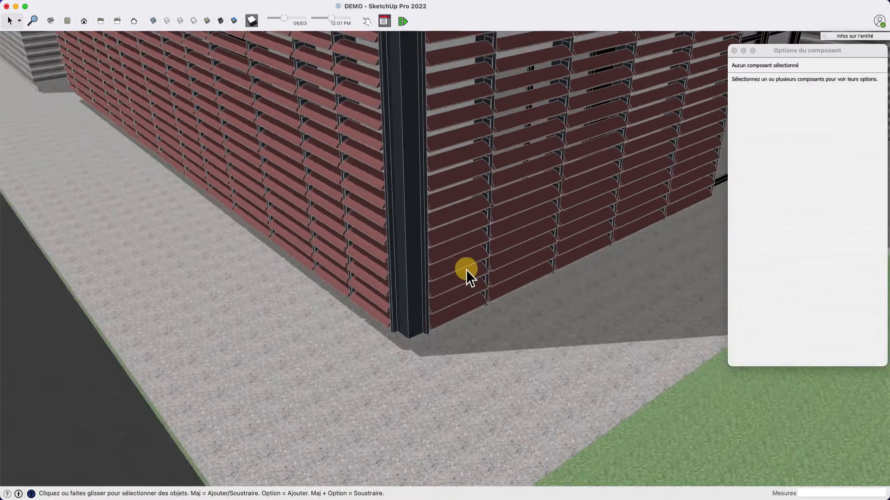
pyautogui.moveTo(421, 351); pyautogui.dragTo(266, 215, button='middle')
pyautogui.scroll(6, 475, 232)
pyautogui.scroll(-6, 466, 173)
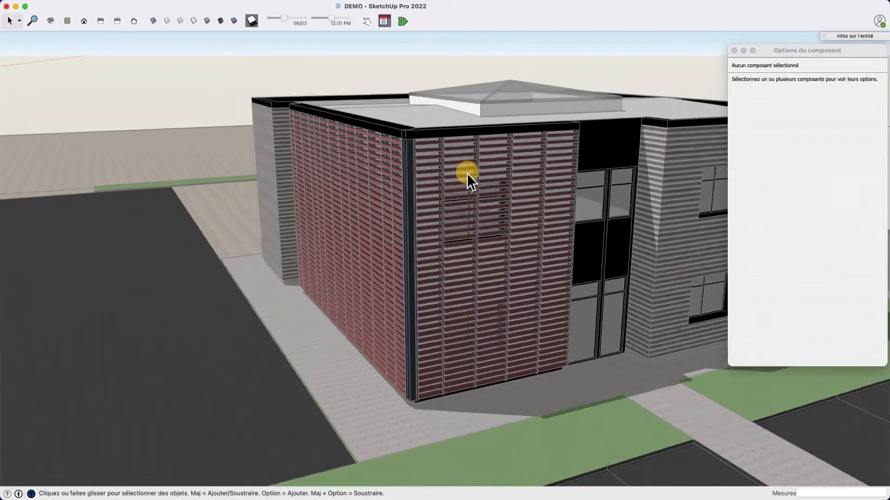
pyautogui.moveTo(413, 193); pyautogui.dragTo(576, 223, button='middle')
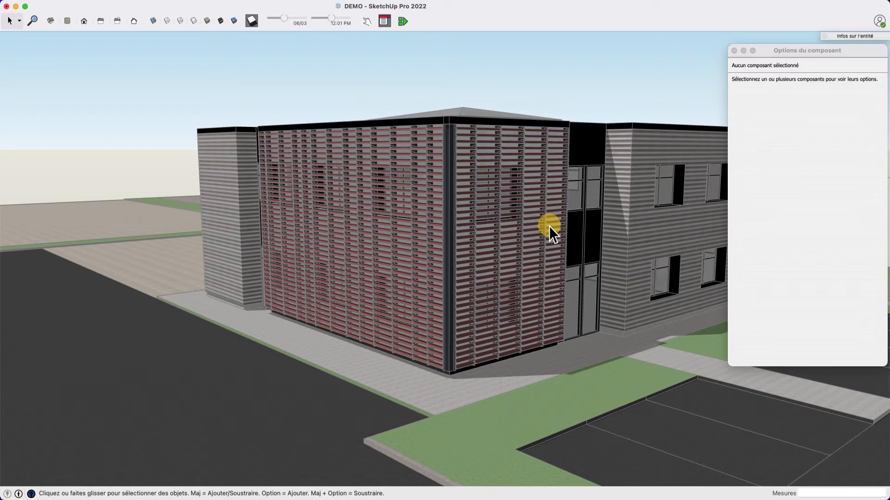
pyautogui.moveTo(300, 296); pyautogui.dragTo(574, 291, button='middle')
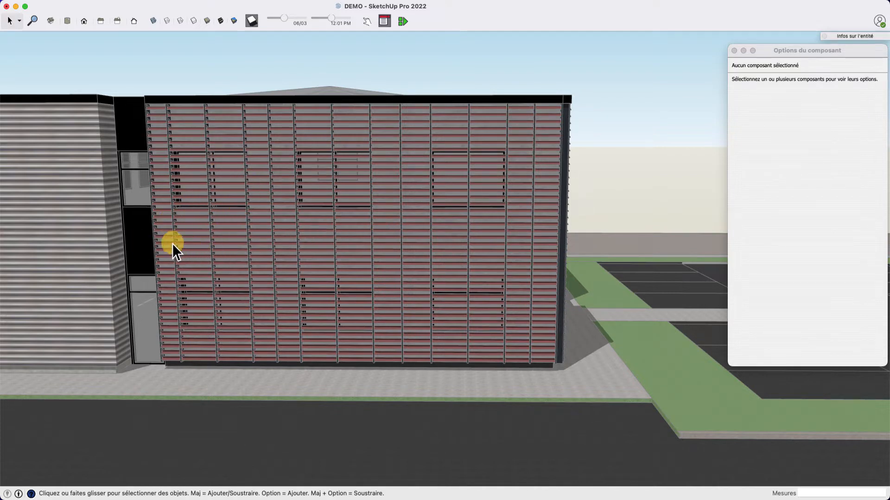
# Set the vertical spacing (Entraxe Vertical) of the long facade's two-column brise-soleil nearest the entrance, over the first windows, to 20 cm
pyautogui.moveTo(475, 234); pyautogui.dragTo(300, 249, button='middle')
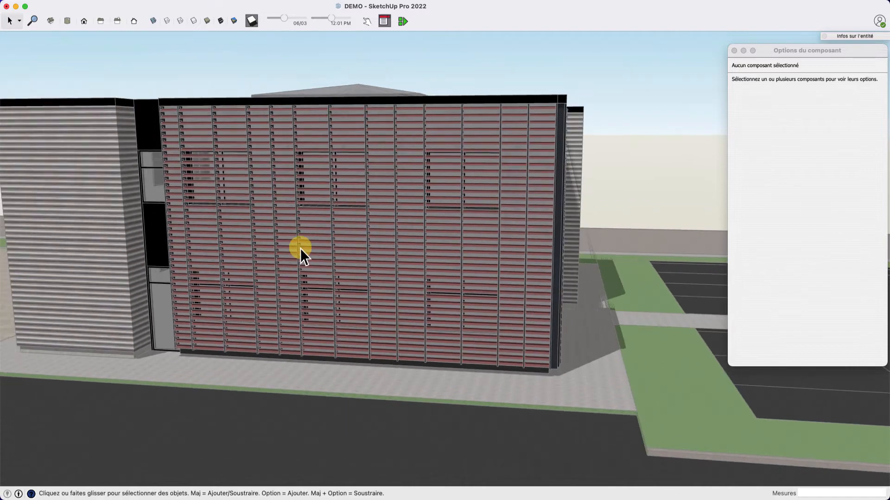
pyautogui.click(232, 240)
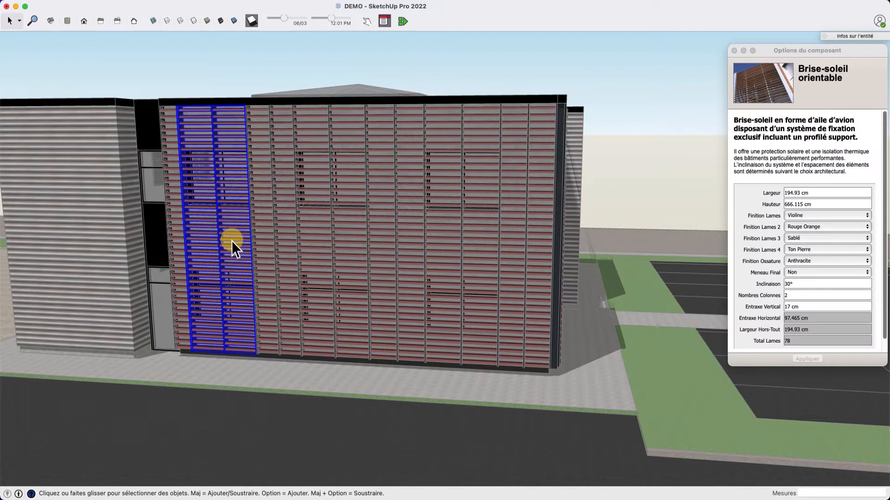
pyautogui.click(786, 307)
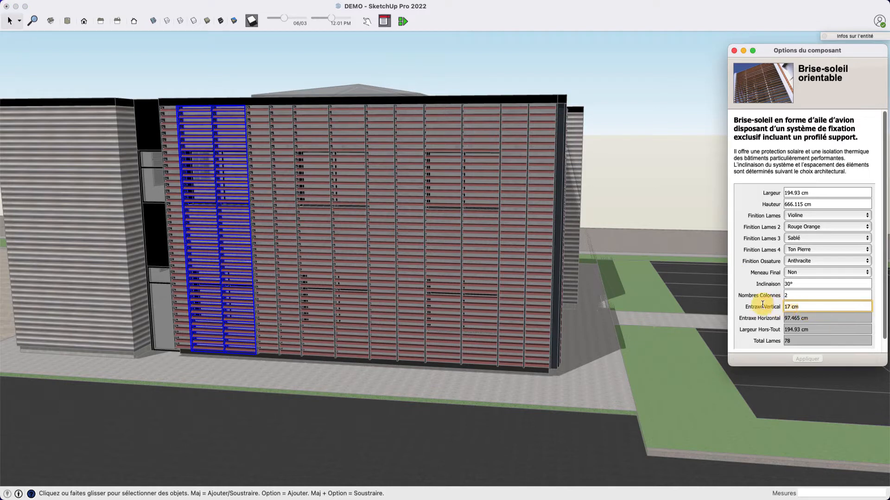
pyautogui.click(806, 360)
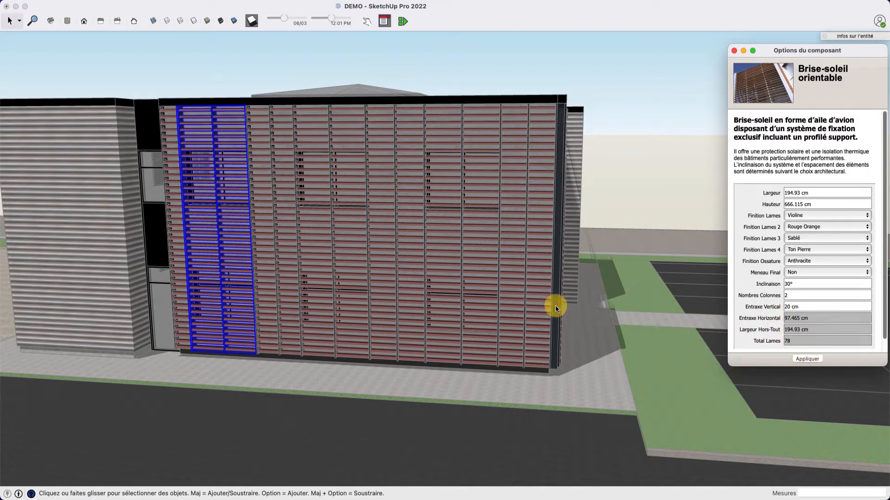
# Set Entraxe Vertical to 20 cm on the two brise-soleil components covering the long facade's middle windows and the windows nearest the corner post
pyautogui.click(343, 230)
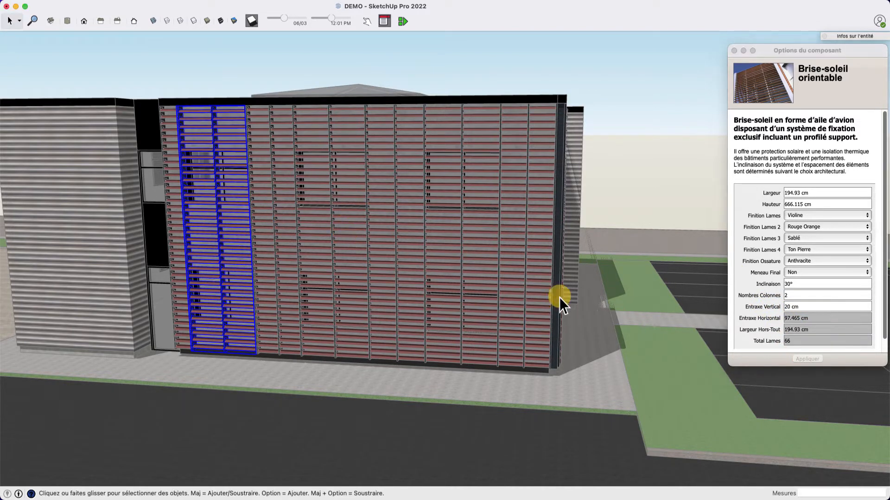
pyautogui.click(347, 247)
pyautogui.click(816, 318)
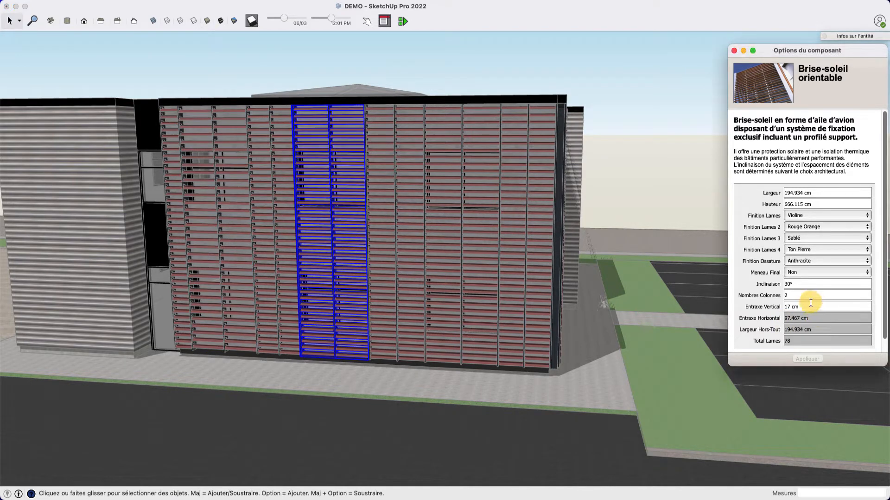
pyautogui.click(826, 307)
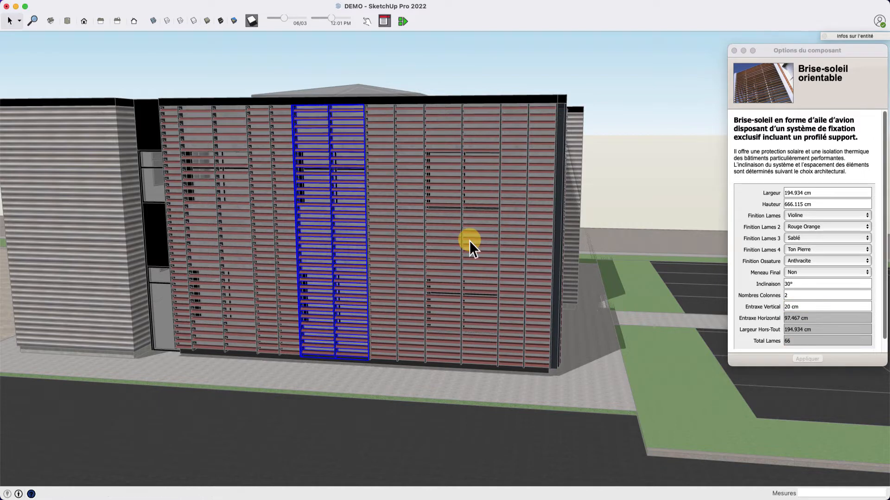
pyautogui.click(492, 233)
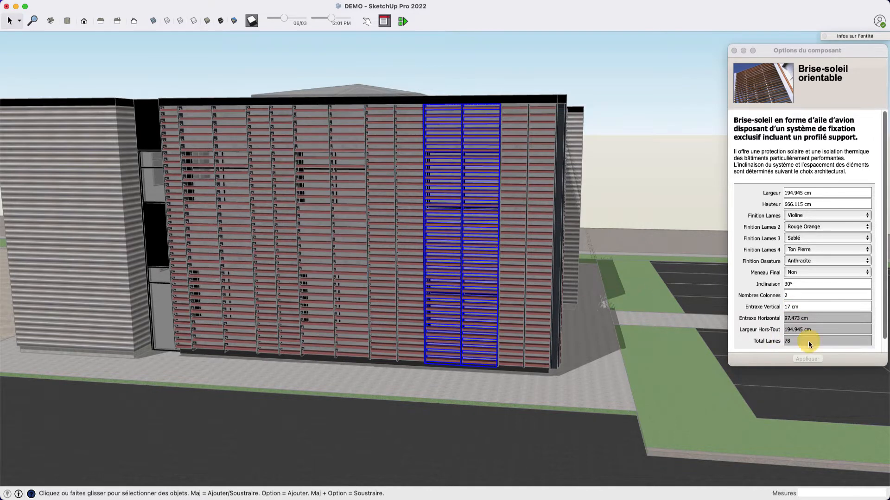
pyautogui.click(816, 307)
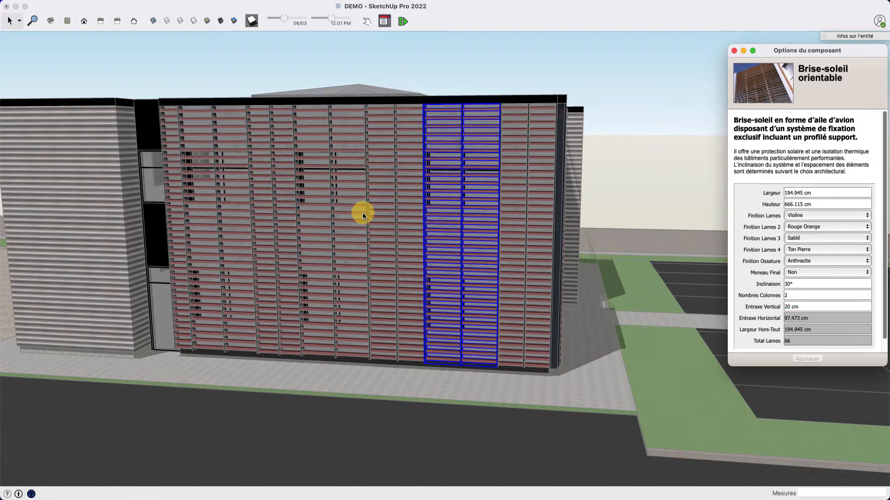
# Set Entraxe Vertical to 20 cm on the two-column brise-soleil covering the short facade's windows
pyautogui.scroll(-6, 371, 208)
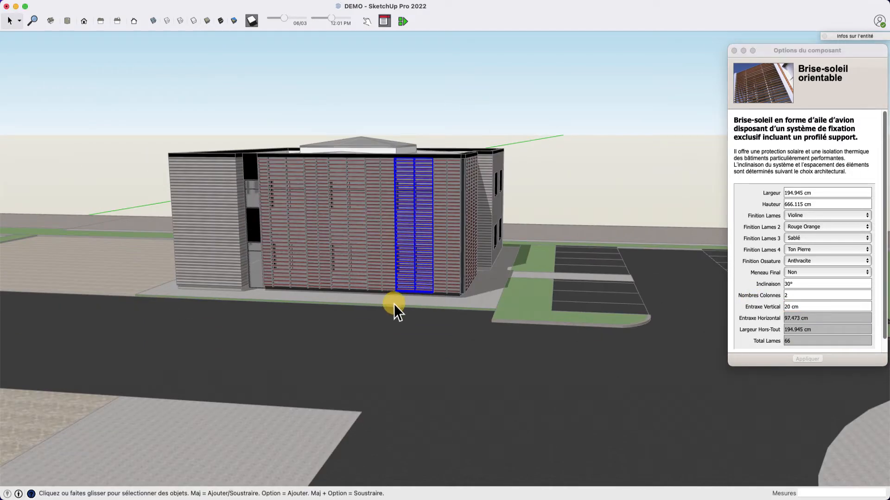
pyautogui.click(524, 213)
pyautogui.moveTo(433, 245); pyautogui.dragTo(348, 338, button='middle')
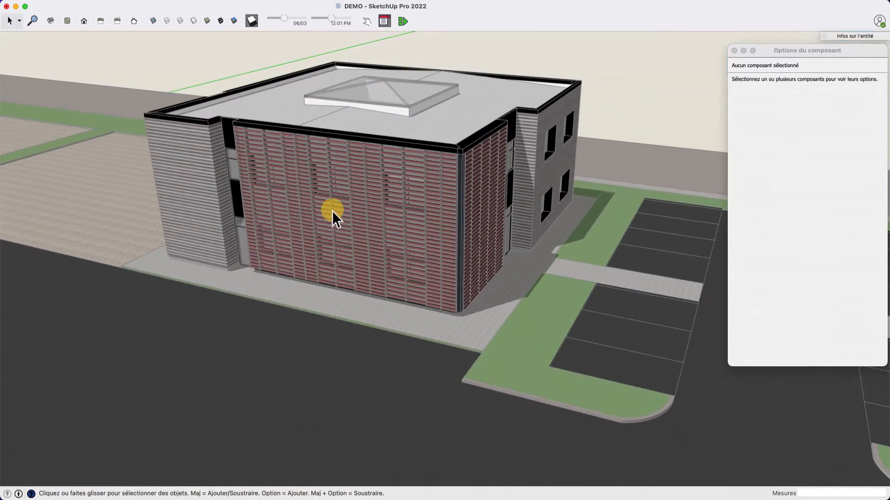
pyautogui.moveTo(443, 247); pyautogui.dragTo(325, 198, button='middle')
pyautogui.moveTo(429, 204); pyautogui.dragTo(319, 241, button='middle')
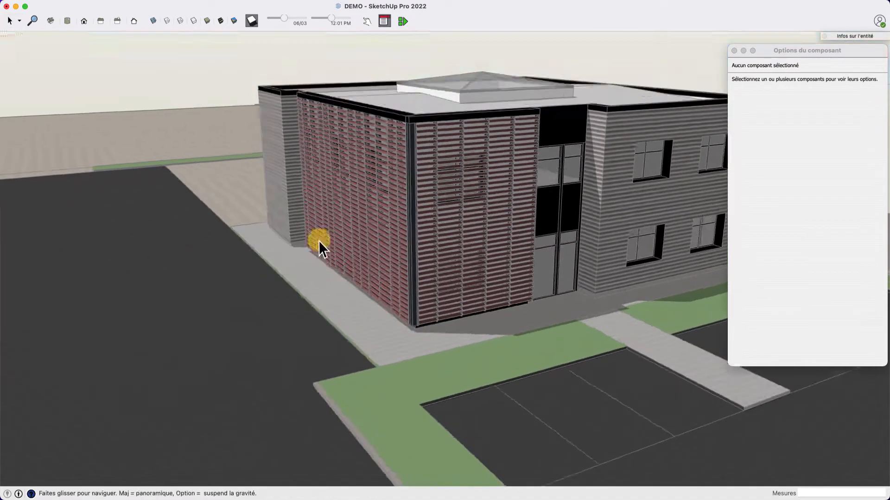
pyautogui.scroll(4, 474, 201)
pyautogui.click(470, 199)
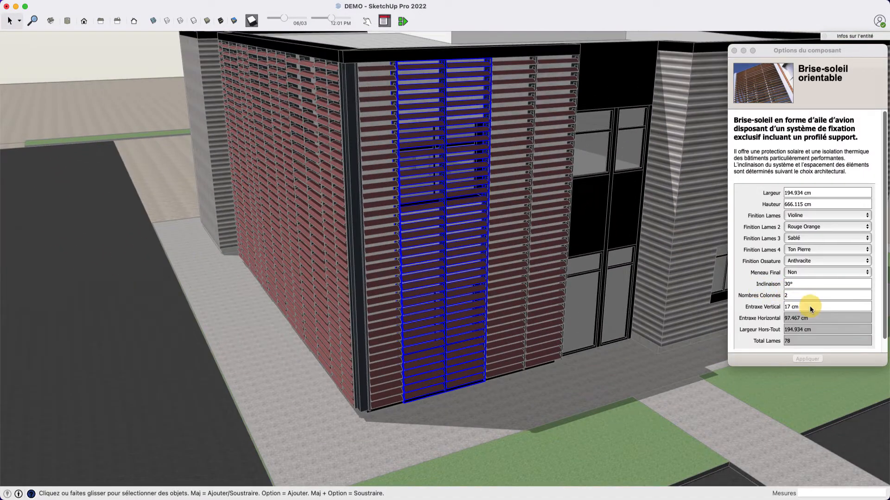
pyautogui.click(793, 308)
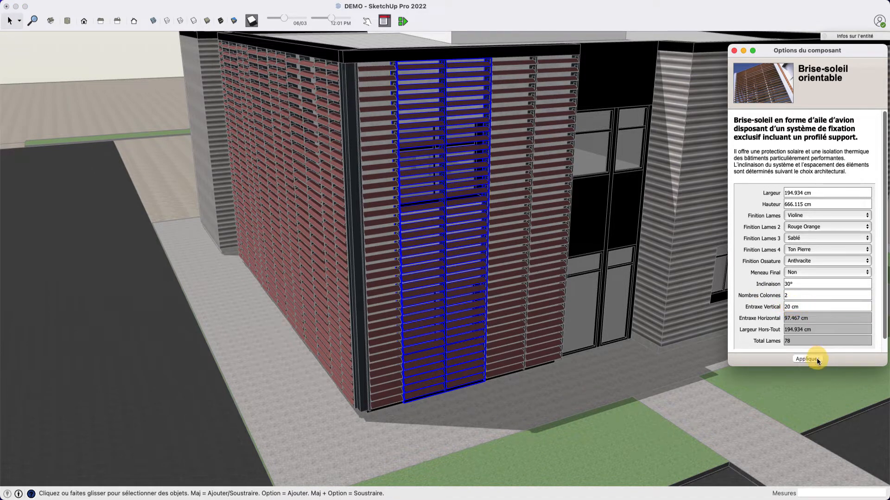
pyautogui.click(806, 359)
# Set the slat tilt (Inclinaison) of the long facade's two-column brise-soleil beside the corner post to 15°
pyautogui.moveTo(390, 364); pyautogui.dragTo(433, 274, button='middle')
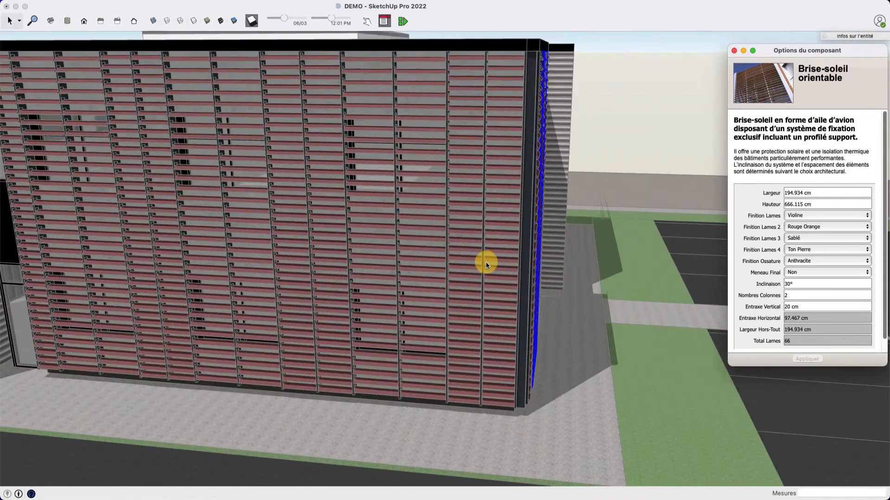
pyautogui.click(499, 253)
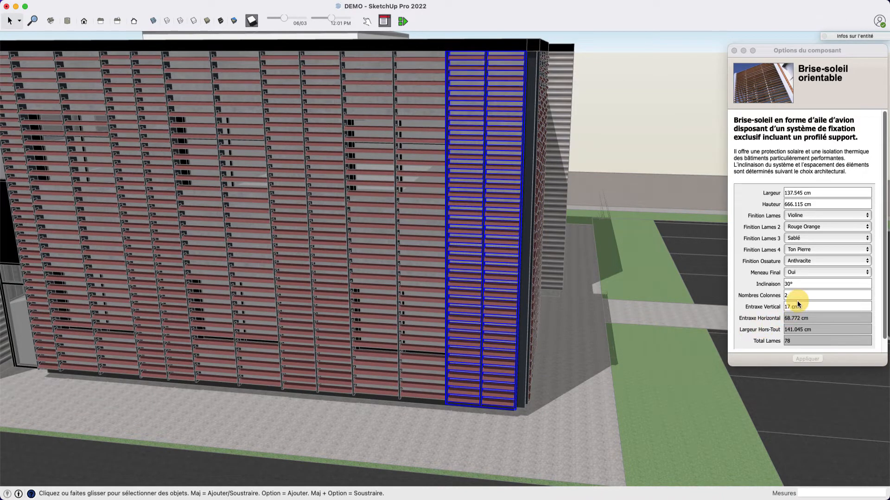
pyautogui.click(772, 283)
pyautogui.write('15')
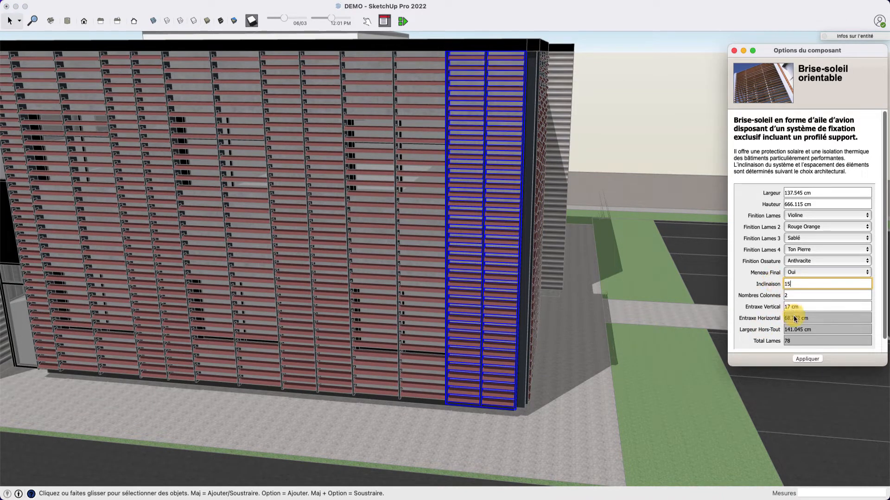
pyautogui.click(450, 239)
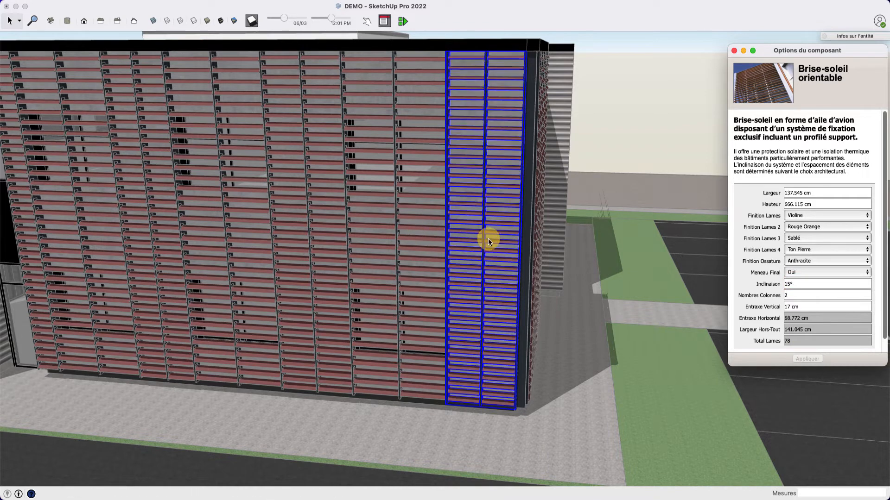
# Set Inclinaison to 15° on the long facade's brise-soleil between the middle windows and the windows nearest the corner post
pyautogui.scroll(-10, 488, 238)
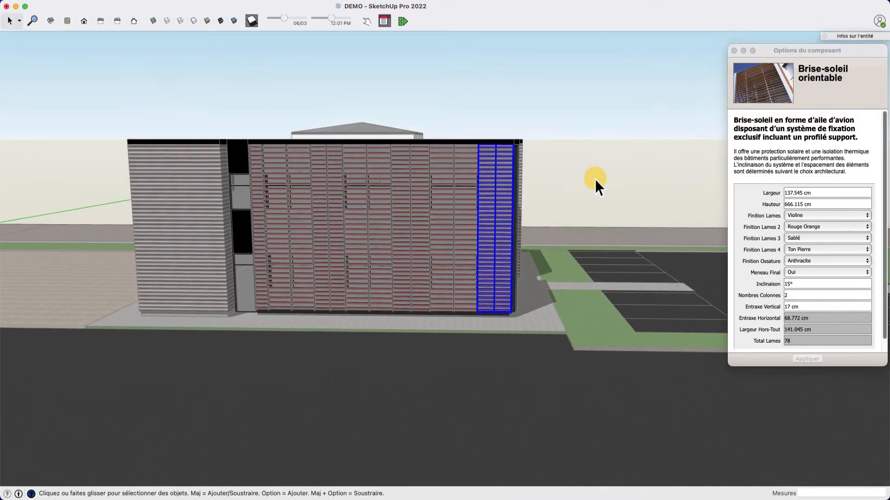
pyautogui.click(592, 181)
pyautogui.moveTo(520, 264)
pyautogui.mouseDown(button='middle')
pyautogui.moveTo(435, 262)
pyautogui.moveTo(627, 240)
pyautogui.moveTo(519, 253)
pyautogui.mouseUp(button='middle')
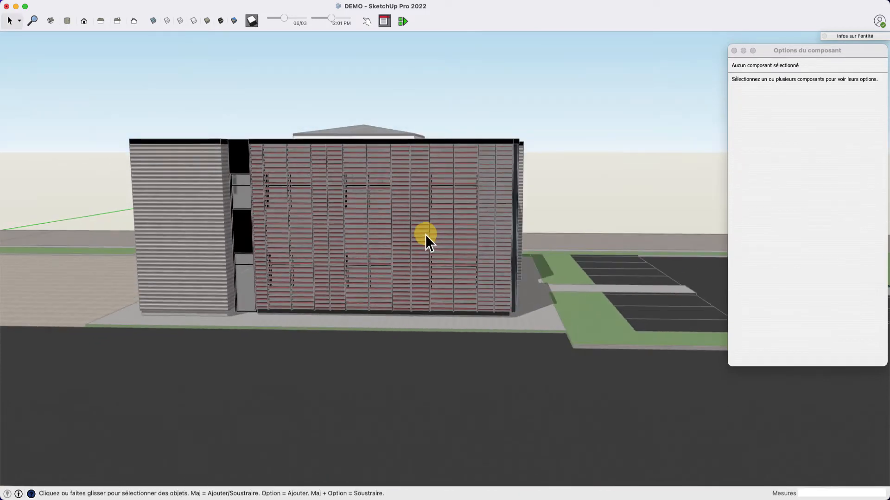
pyautogui.click(421, 232)
pyautogui.click(752, 283)
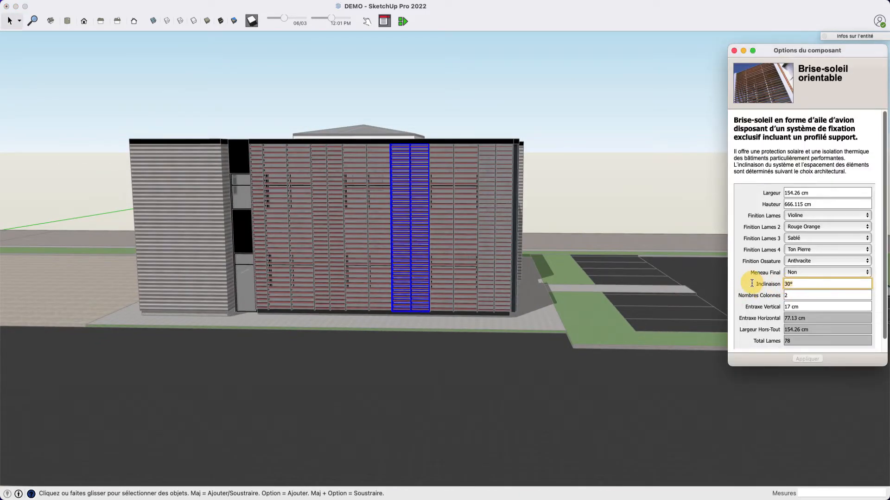
pyautogui.write('15')
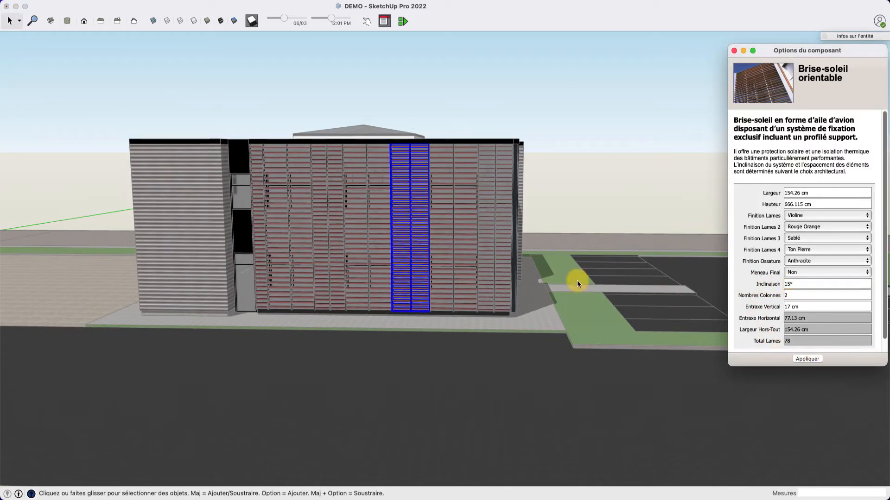
# Set Inclinaison to 15° on the brise-soleil between the long facade's middle windows and the windows nearest the entrance
pyautogui.click(335, 208)
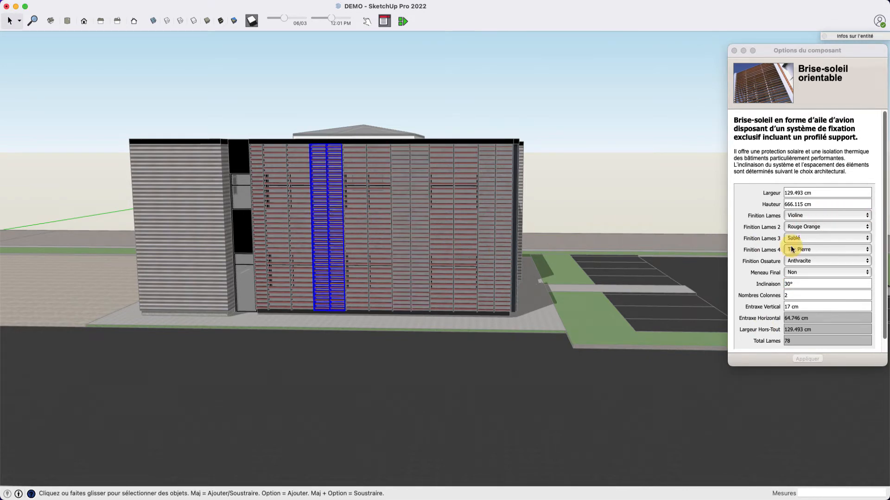
pyautogui.click(748, 281)
pyautogui.write('15')
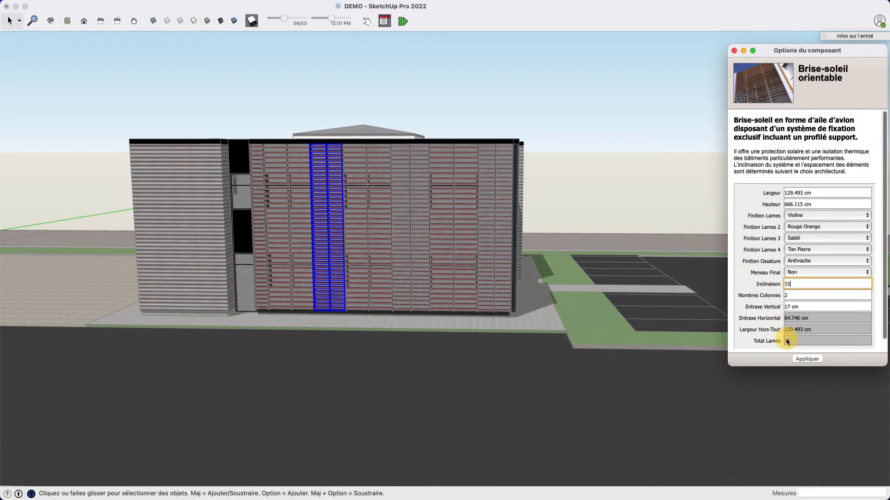
# Set Inclinaison to 15° on the narrow single-column brise-soleil at the entrance end of the long facade
pyautogui.click(258, 232)
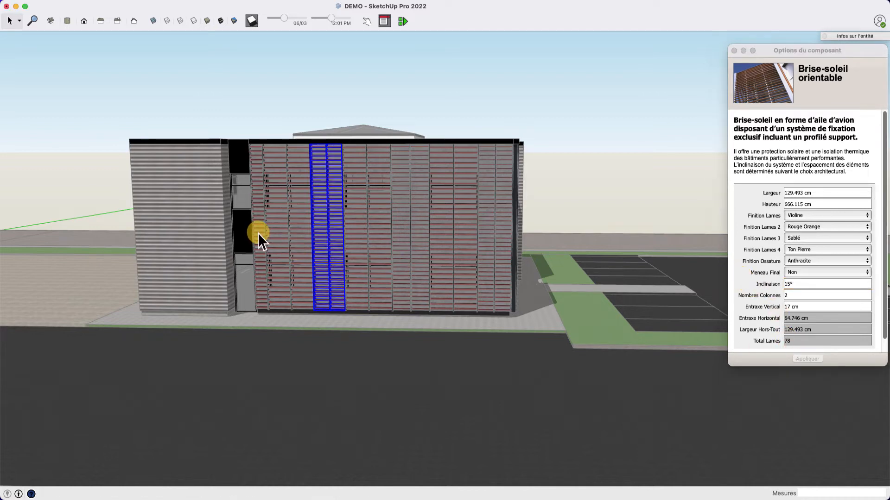
pyautogui.click(258, 231)
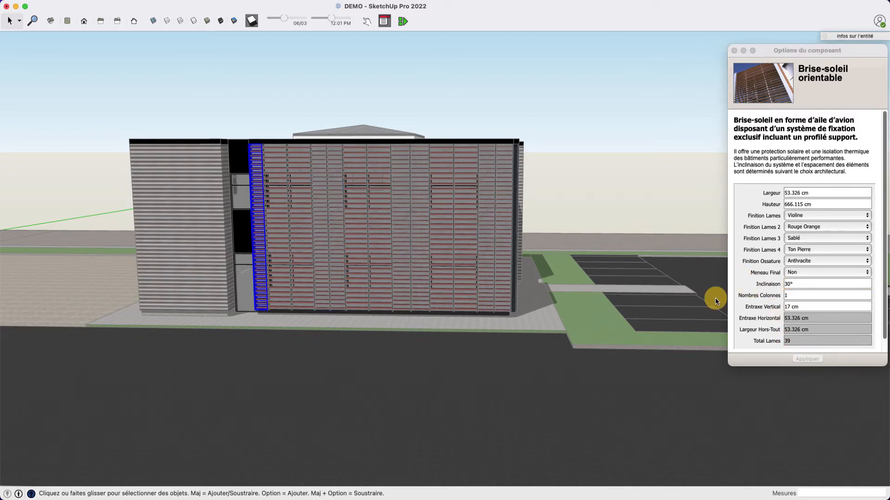
pyautogui.click(810, 299)
pyautogui.click(811, 293)
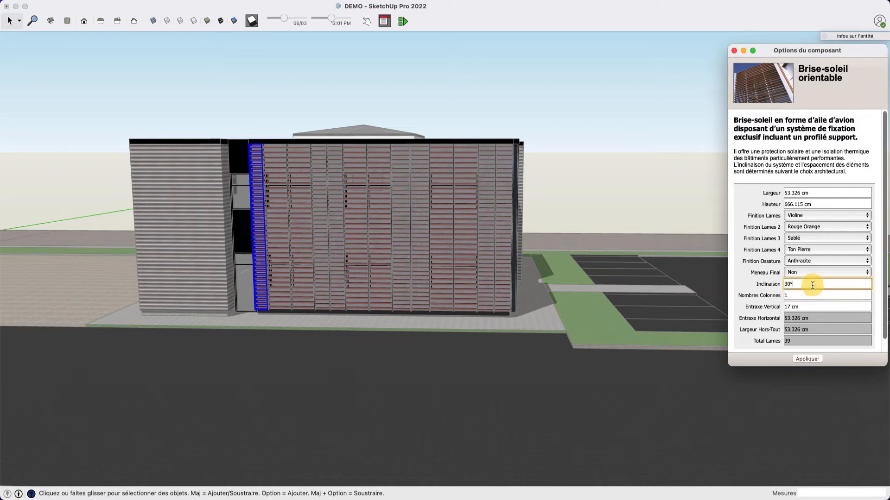
pyautogui.write('15')
pyautogui.click(795, 360)
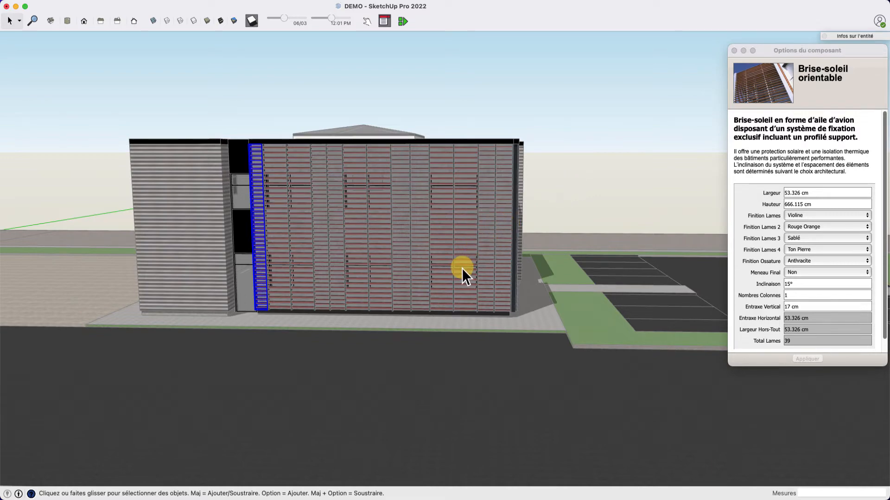
# Deselect the component and examine the louvre pattern on both facades around the corner
pyautogui.moveTo(462, 268); pyautogui.dragTo(549, 220, button='middle')
pyautogui.click(677, 225)
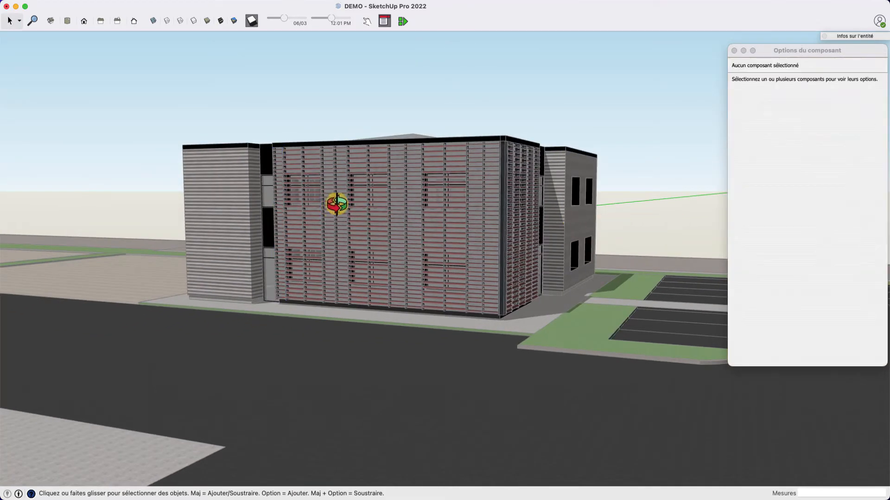
pyautogui.moveTo(337, 204); pyautogui.dragTo(496, 270, button='middle')
pyautogui.moveTo(354, 284); pyautogui.dragTo(179, 317, button='middle')
pyautogui.moveTo(558, 284); pyautogui.dragTo(502, 298, button='middle')
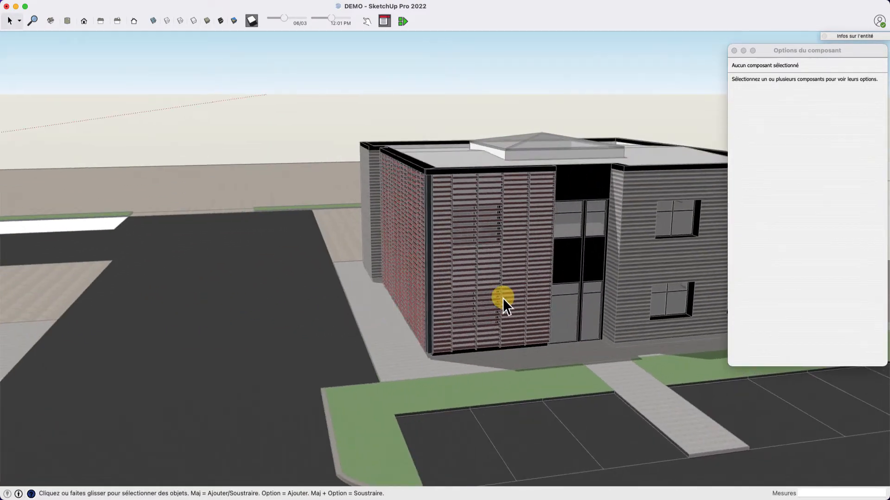
# Set Inclinaison to 15° on the short facade's two-column brise-soleil next to the glazed entrance bay
pyautogui.scroll(2, 503, 299)
pyautogui.click(523, 274)
pyautogui.click(786, 283)
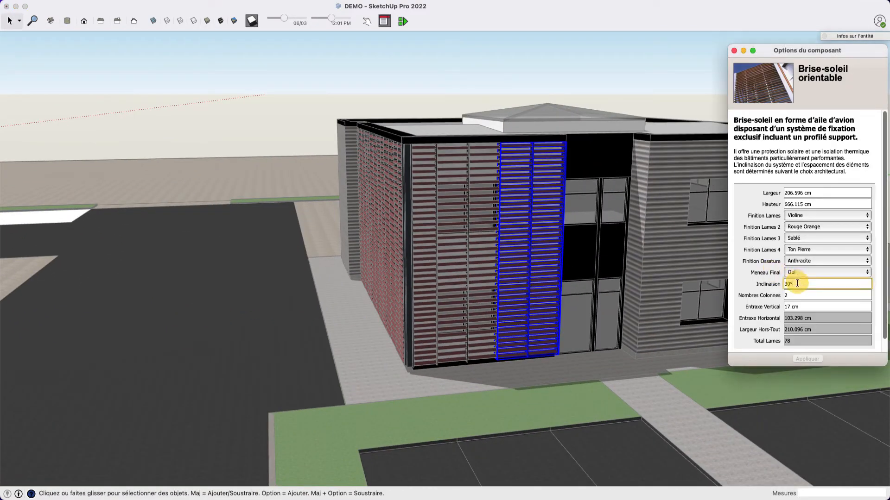
pyautogui.write('15')
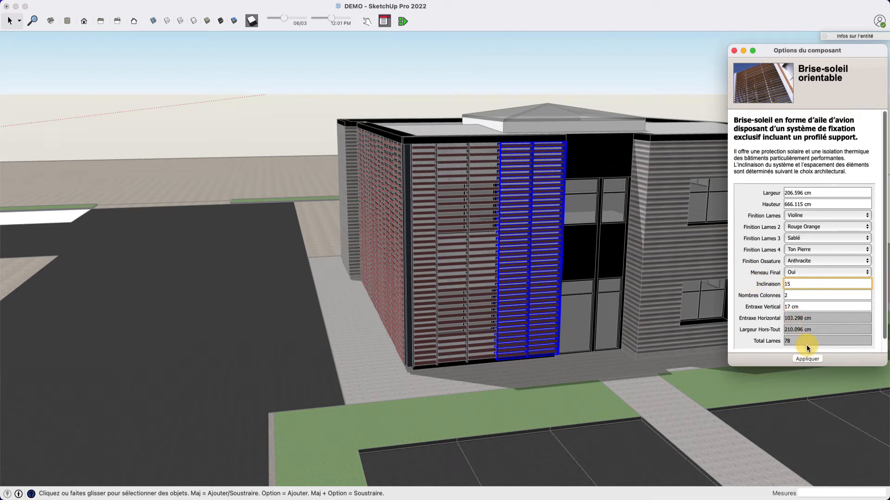
pyautogui.click(807, 360)
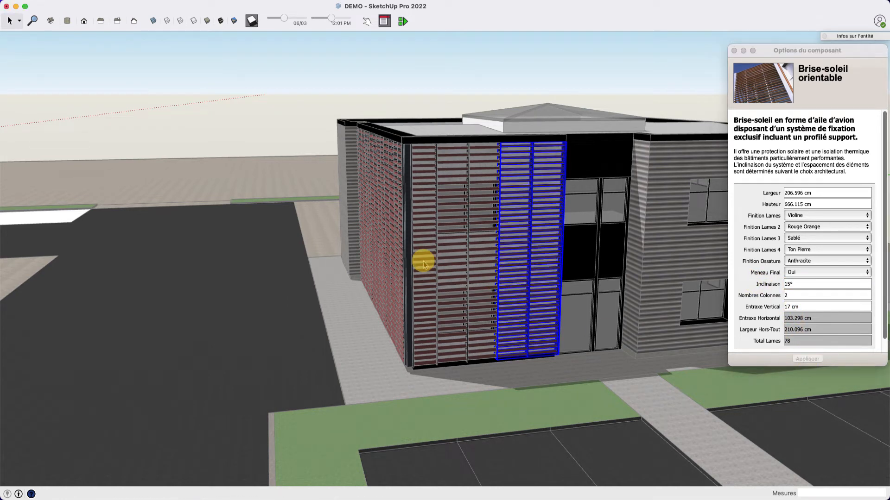
# Set Inclinaison to 15° on the short facade's narrow single-column brise-soleil beside the corner post
pyautogui.click(424, 261)
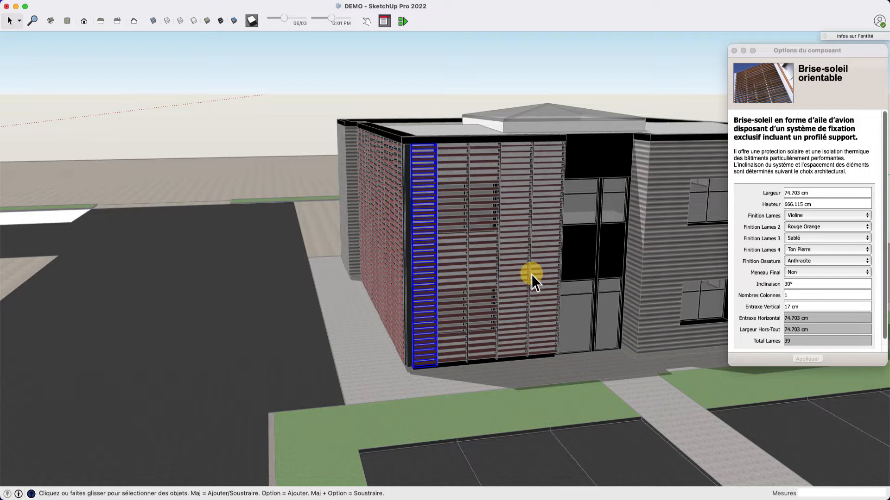
pyautogui.click(769, 290)
pyautogui.write('15')
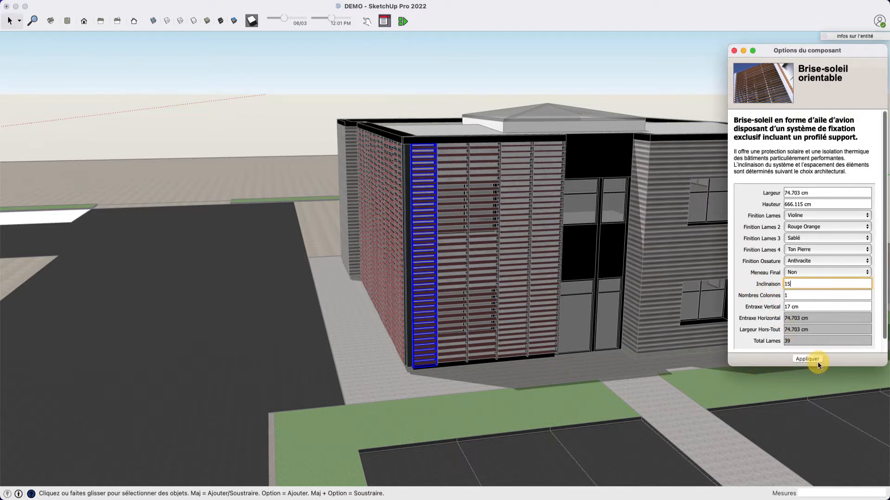
pyautogui.click(818, 360)
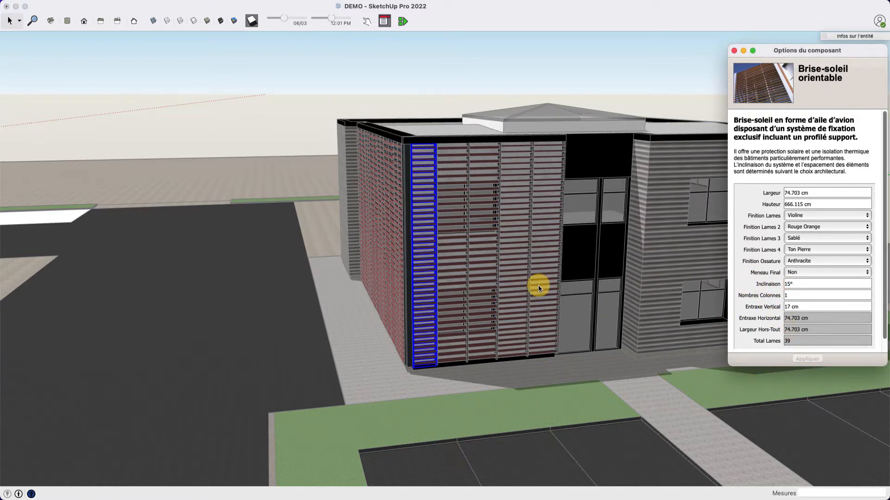
# Set Finition Lames to Sablé on the two-column brise-soleil in front of the short facade's windows
pyautogui.moveTo(431, 266); pyautogui.dragTo(759, 272, button='middle')
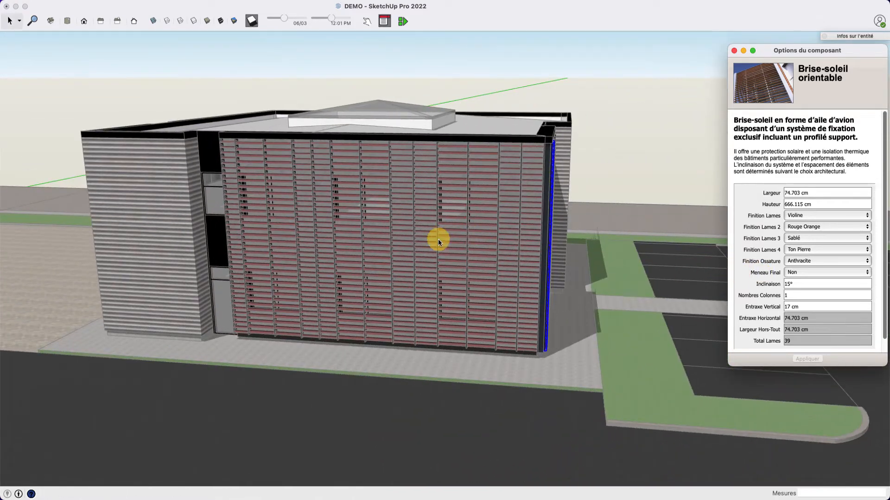
pyautogui.moveTo(373, 241); pyautogui.dragTo(485, 272, button='middle')
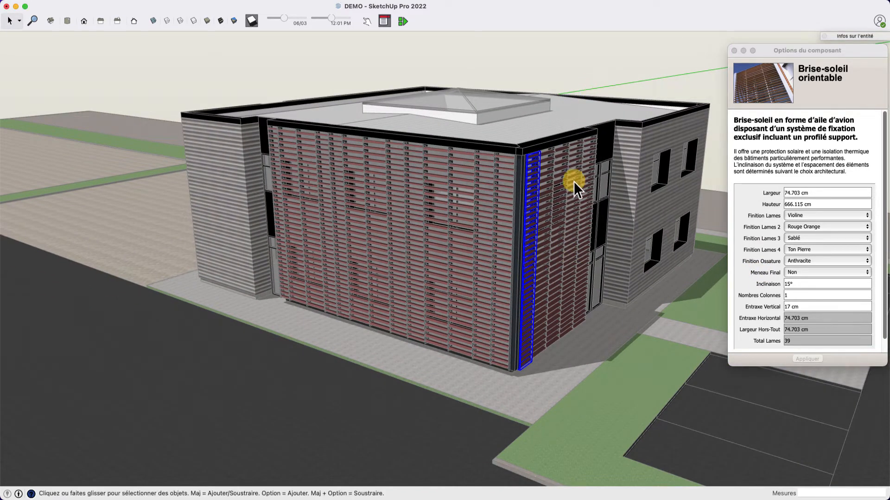
pyautogui.moveTo(576, 178); pyautogui.dragTo(576, 89, button='middle')
pyautogui.click(575, 92)
pyautogui.moveTo(541, 210); pyautogui.dragTo(512, 271, button='middle')
pyautogui.click(515, 266)
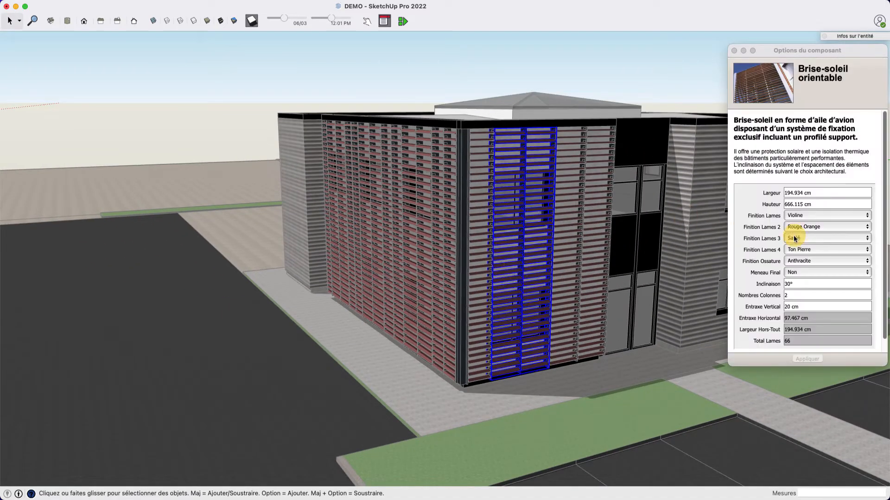
pyautogui.click(797, 217)
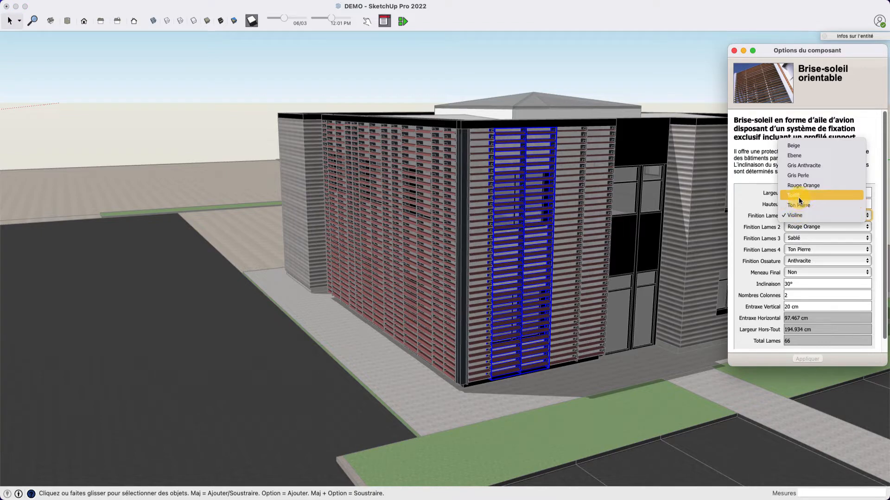
pyautogui.click(793, 197)
pyautogui.click(805, 359)
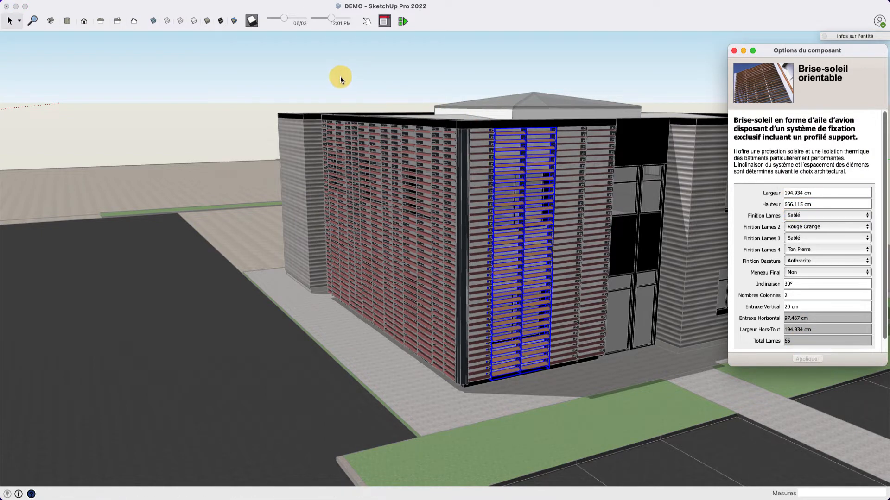
# Restore Finition Lames to Violine on the two-column brise-soleil in front of the short facade's windows
pyautogui.moveTo(477, 185); pyautogui.dragTo(491, 197, button='middle')
pyautogui.click(374, 99)
pyautogui.moveTo(528, 241); pyautogui.dragTo(553, 280, button='middle')
pyautogui.click(553, 278)
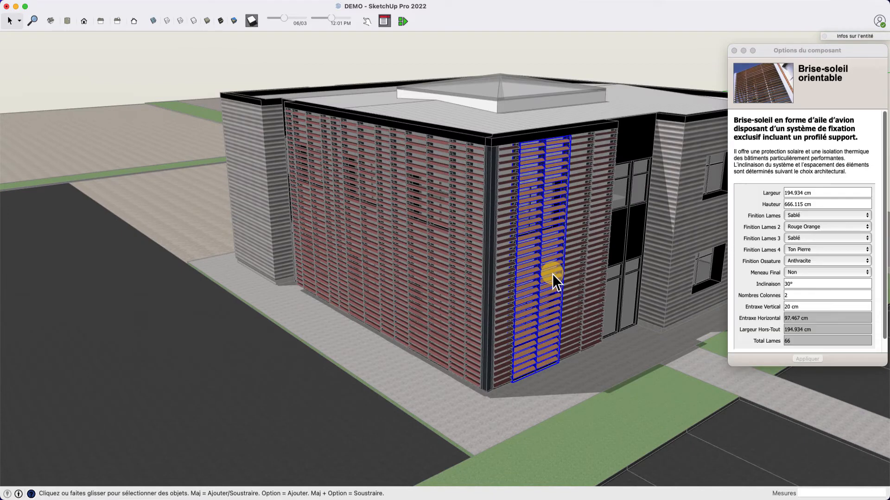
pyautogui.click(807, 218)
pyautogui.click(807, 216)
pyautogui.click(799, 233)
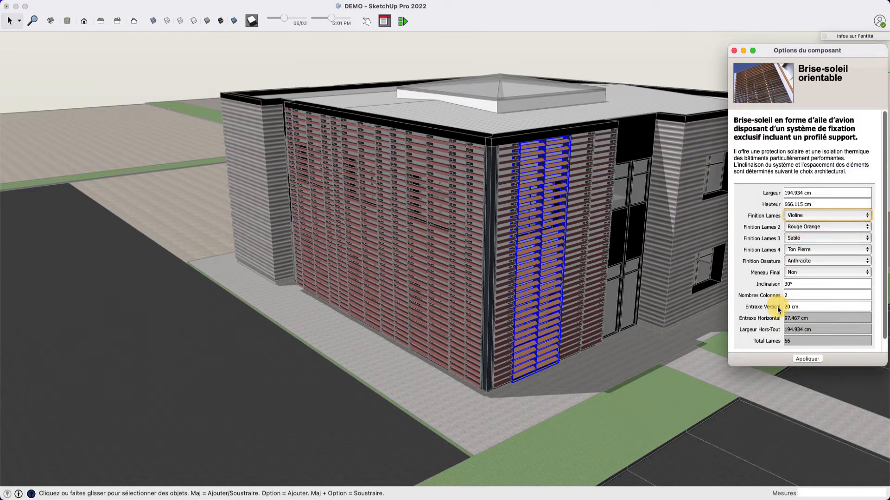
pyautogui.click(810, 359)
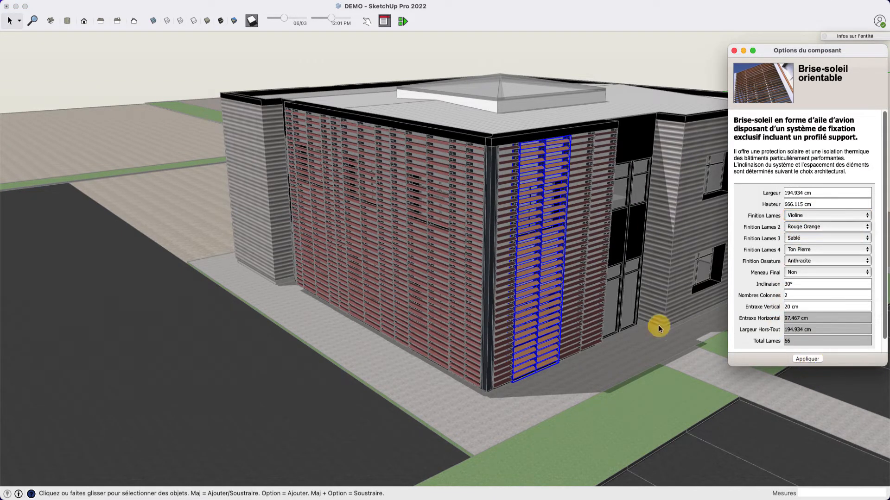
# With the Interact tool, switch the short facade's three brise-soleil components to mixed blade colours
pyautogui.moveTo(548, 316); pyautogui.dragTo(463, 309, button='middle')
pyautogui.scroll(-4, 462, 310)
pyautogui.scroll(4, 555, 130)
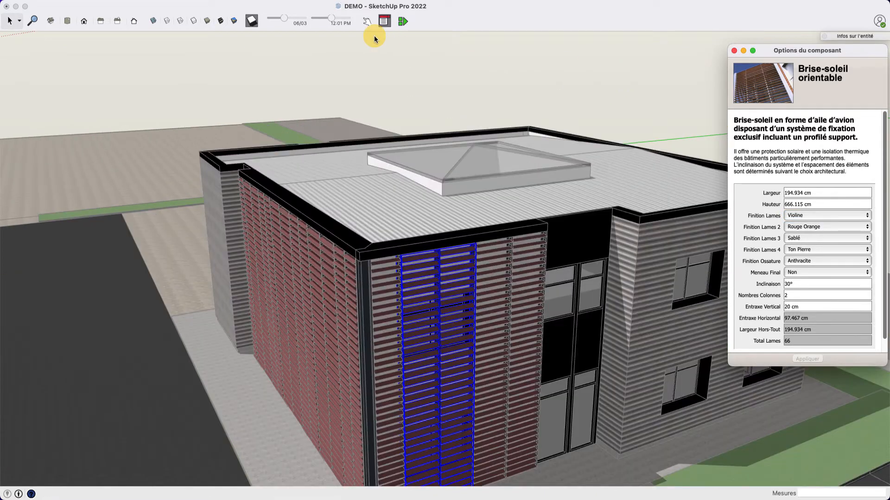
pyautogui.click(368, 23)
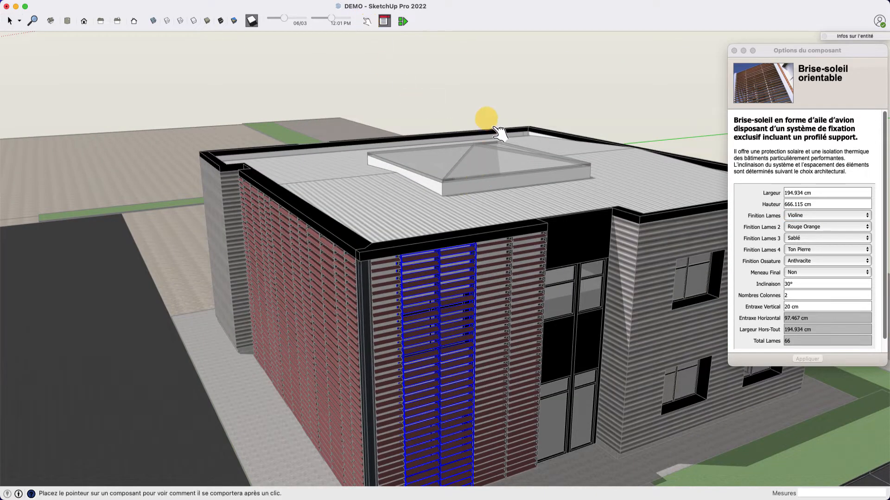
pyautogui.scroll(-5, 477, 213)
pyautogui.scroll(8, 471, 139)
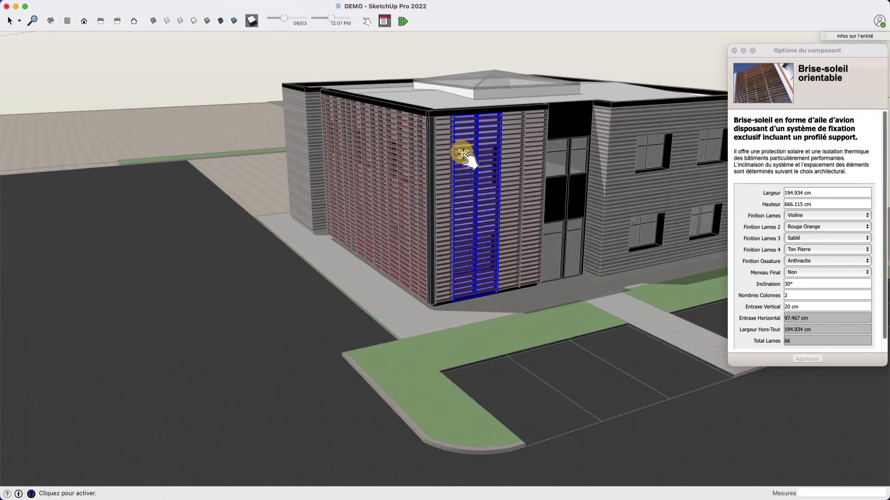
pyautogui.click(465, 192)
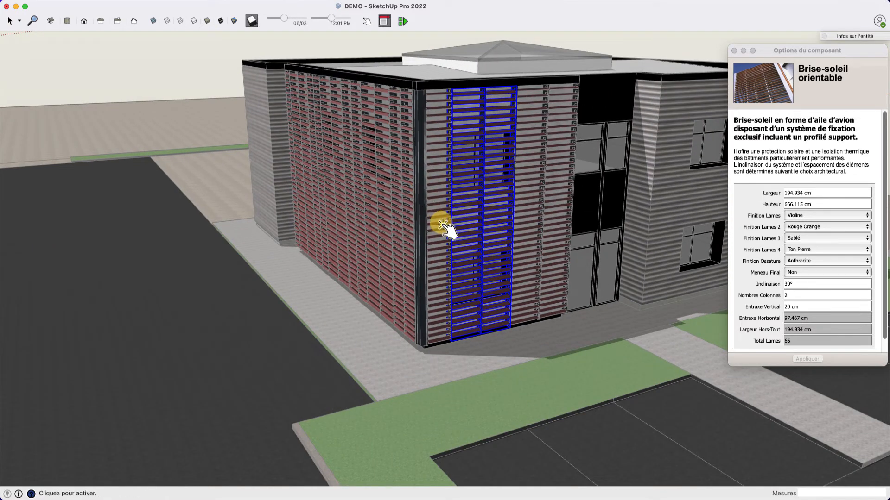
pyautogui.click(442, 201)
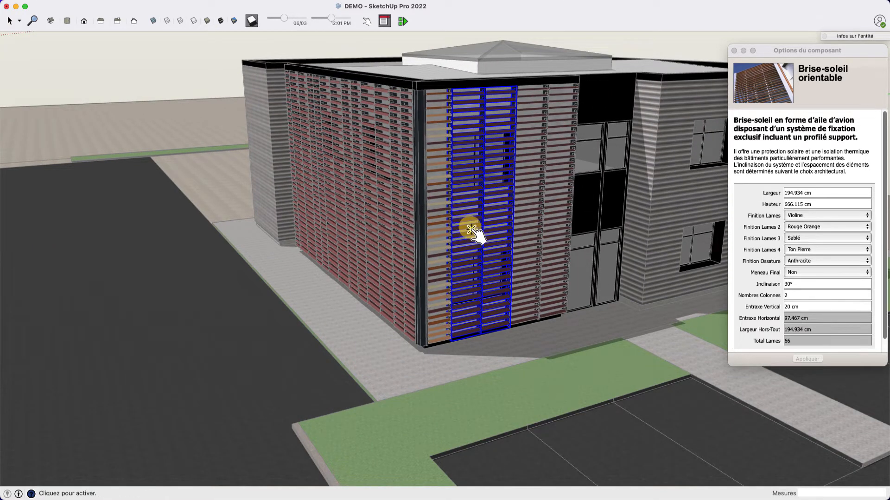
pyautogui.click(525, 203)
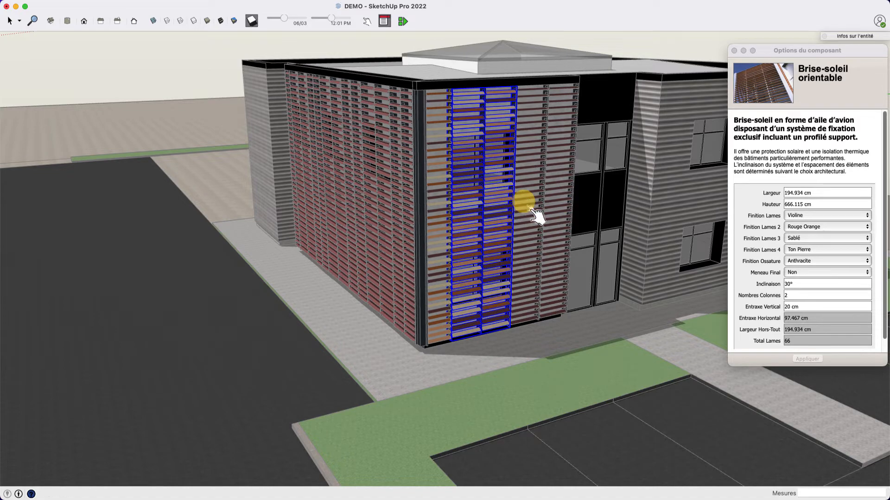
# With the Interact tool, switch all of the long facade's brise-soleil components to mixed blade colours
pyautogui.moveTo(341, 234); pyautogui.dragTo(463, 204, button='middle')
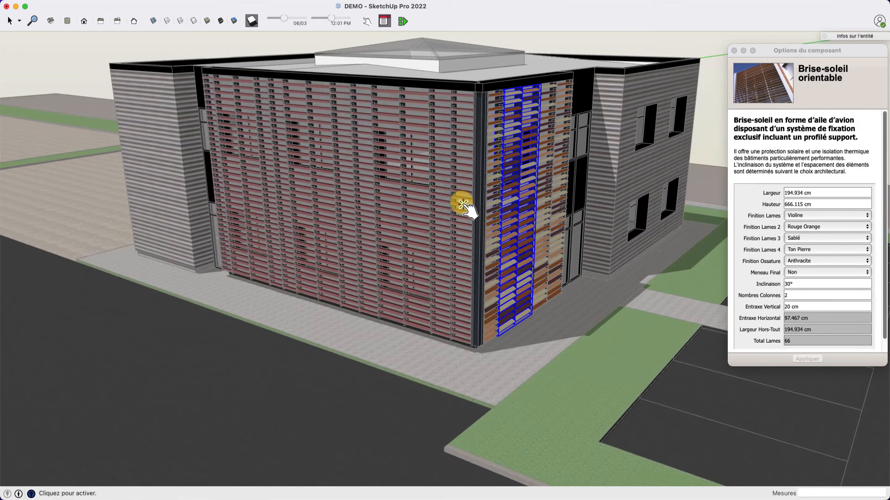
pyautogui.click(463, 204)
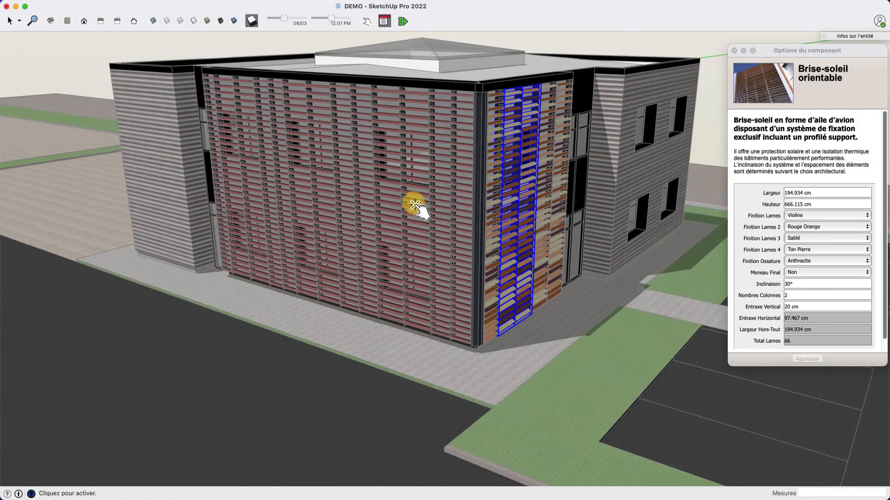
pyautogui.click(355, 198)
pyautogui.click(323, 195)
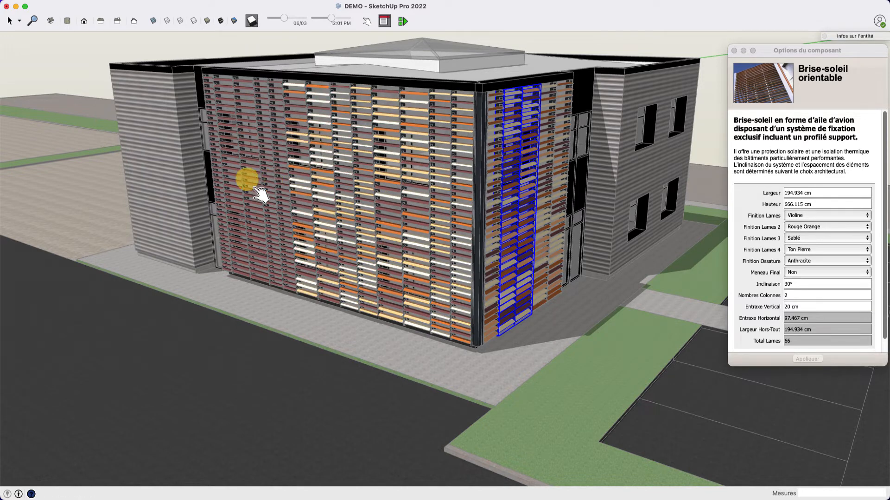
pyautogui.scroll(5, 220, 173)
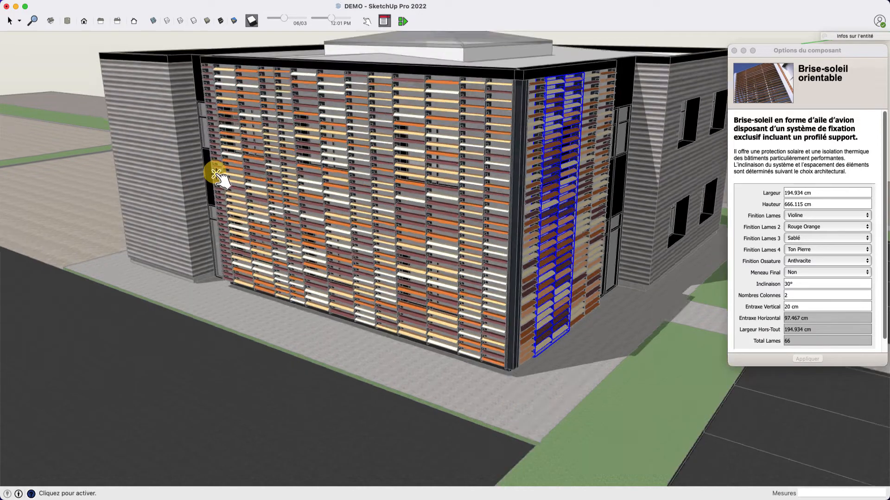
pyautogui.press('space')
# Deselect the component and examine the mixed blade colours on both facades from several angles and distances
pyautogui.scroll(-10, 223, 264)
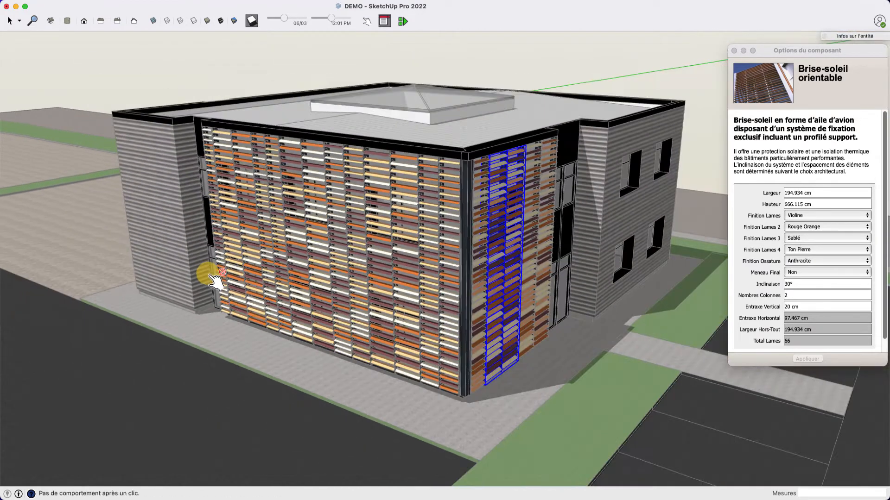
pyautogui.scroll(5, 332, 254)
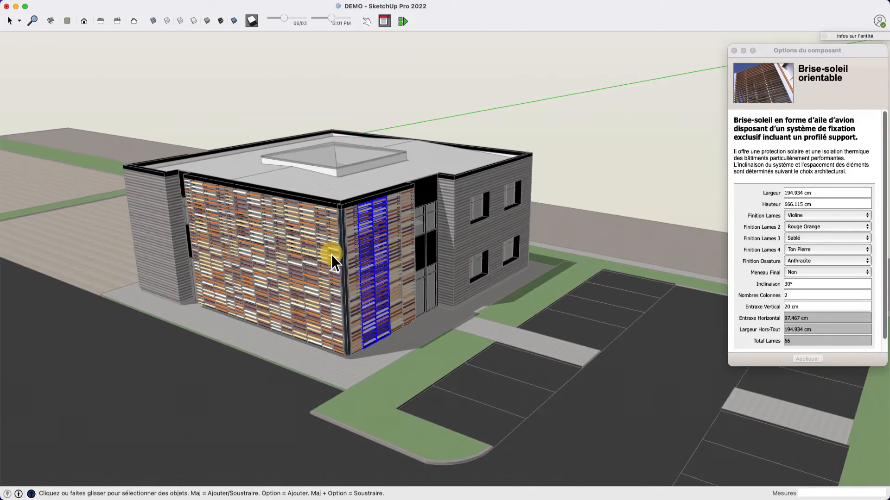
pyautogui.click(435, 85)
pyautogui.moveTo(377, 234); pyautogui.dragTo(320, 187, button='middle')
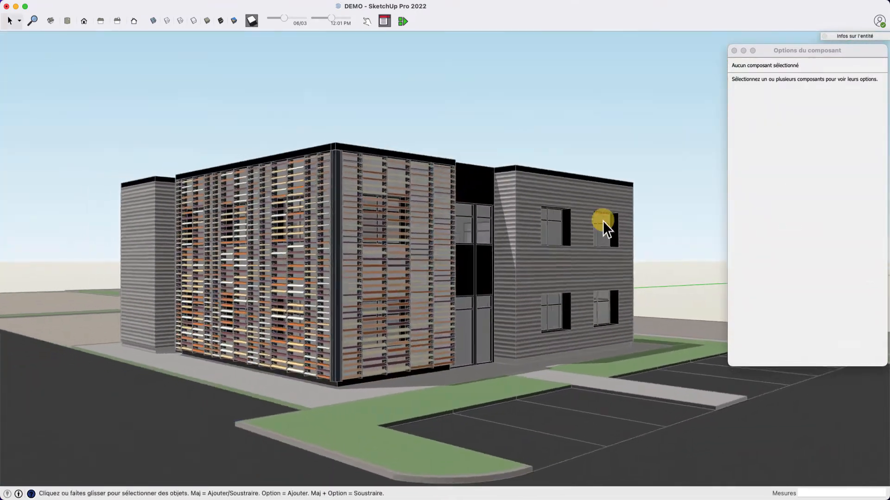
pyautogui.scroll(-5, 603, 222)
pyautogui.moveTo(408, 257); pyautogui.dragTo(522, 262, button='middle')
pyautogui.scroll(2, 400, 268)
pyautogui.scroll(3, 521, 263)
pyautogui.moveTo(447, 258); pyautogui.dragTo(266, 291, button='middle')
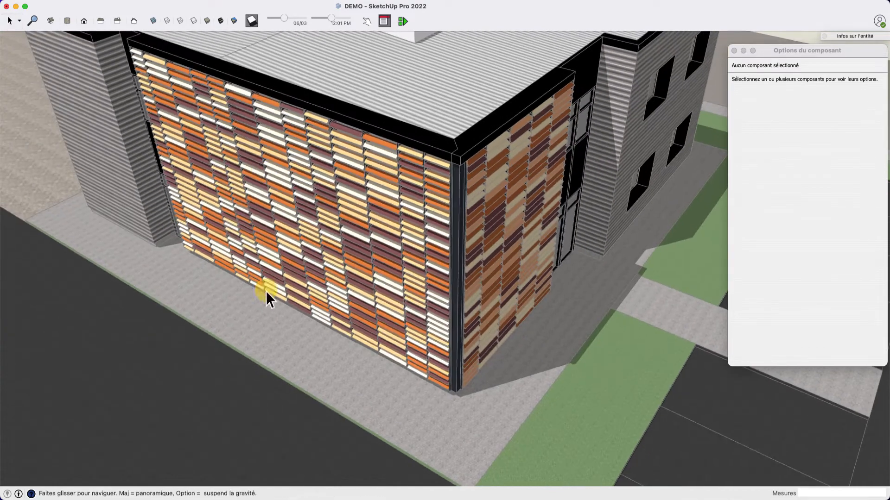
pyautogui.scroll(3, 388, 223)
pyautogui.moveTo(361, 233); pyautogui.dragTo(355, 167, button='middle')
pyautogui.scroll(-3, 350, 249)
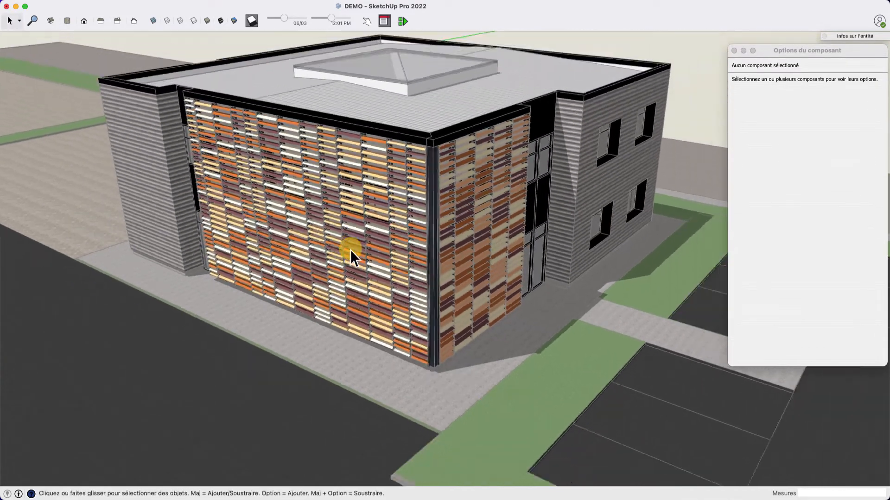
pyautogui.scroll(3, 471, 192)
pyautogui.moveTo(469, 218); pyautogui.dragTo(372, 38, button='middle')
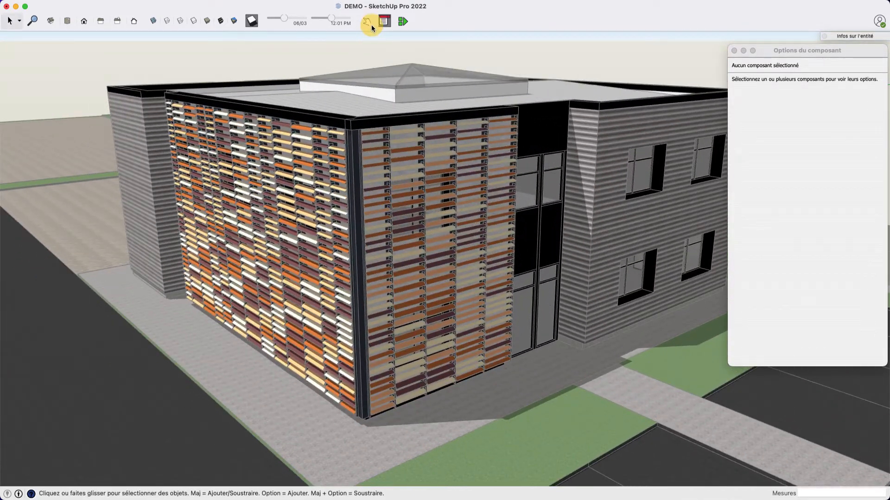
# With the Interact tool, switch the short facade's narrow brise-soleil beside the corner post to uniform Violine blades
pyautogui.click(371, 25)
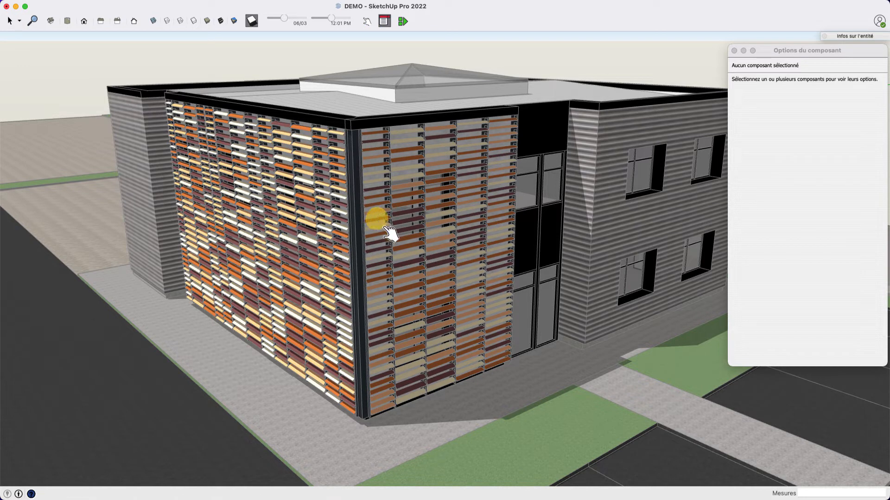
pyautogui.press('space')
pyautogui.click(373, 185)
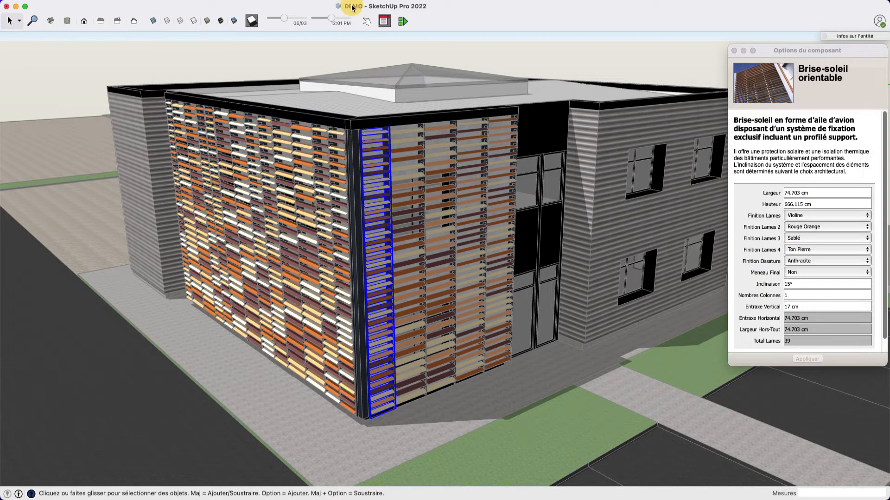
pyautogui.click(366, 23)
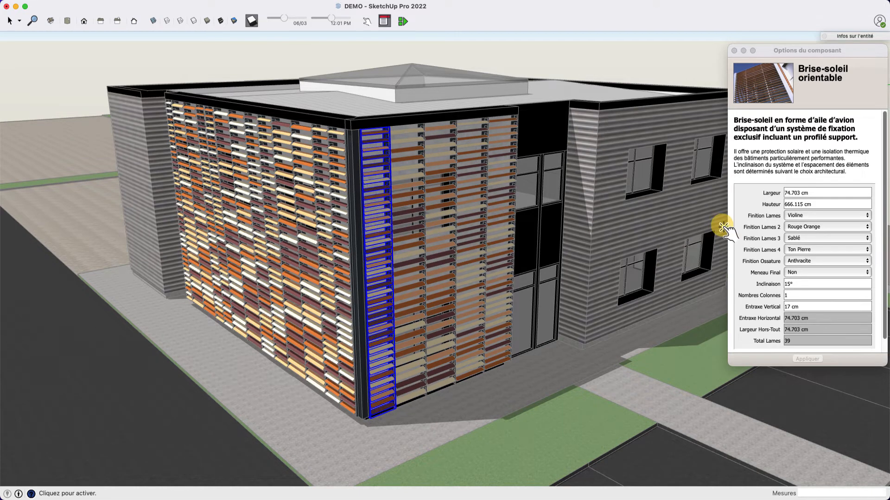
# Switch the long facade's brise-soleil beside the corner post to uniform Violine blades with the Interact tool, and clear the selection
pyautogui.moveTo(482, 204); pyautogui.dragTo(424, 236, button='middle')
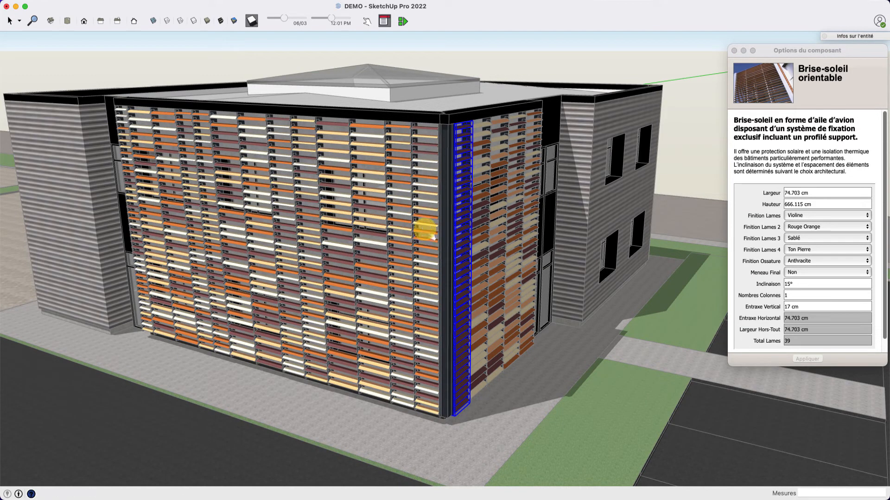
pyautogui.moveTo(449, 254); pyautogui.dragTo(435, 224, button='middle')
pyautogui.press('space')
pyautogui.scroll(-8, 444, 207)
pyautogui.click(493, 73)
pyautogui.scroll(6, 436, 224)
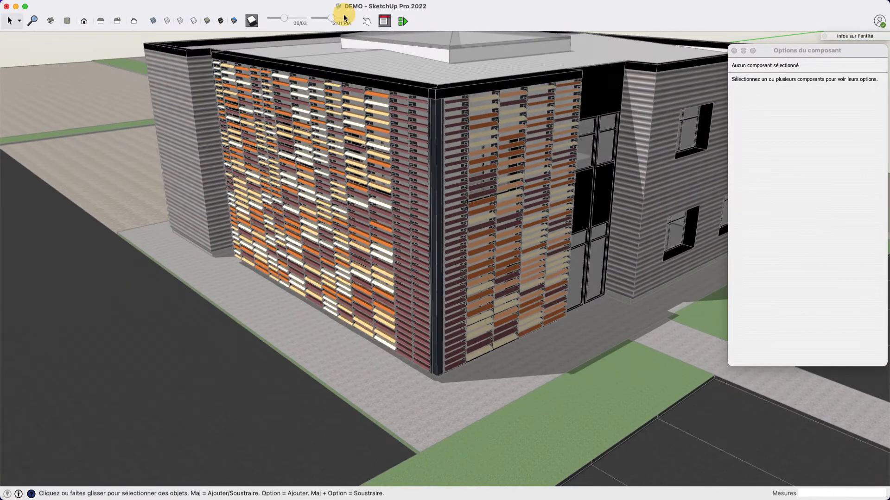
# With the Interact tool, switch the narrow brise-soleil on both sides of the corner post back to mixed blade colours
pyautogui.click(368, 22)
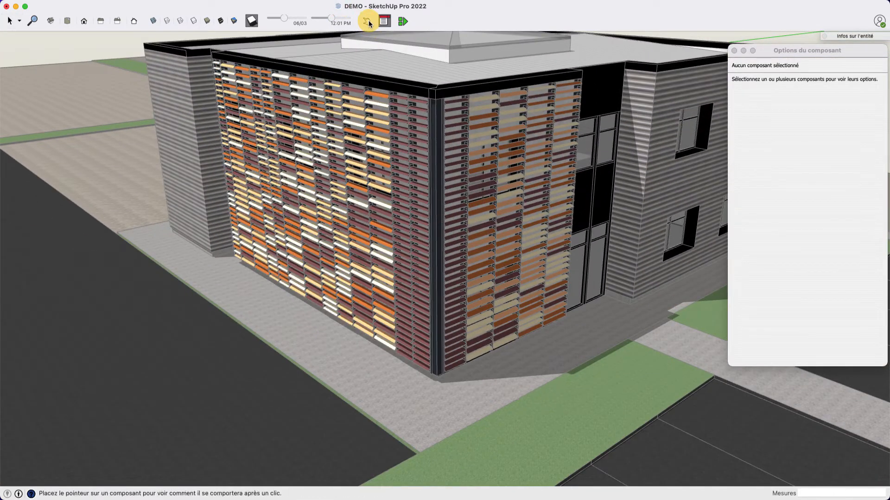
pyautogui.click(455, 199)
pyautogui.click(447, 242)
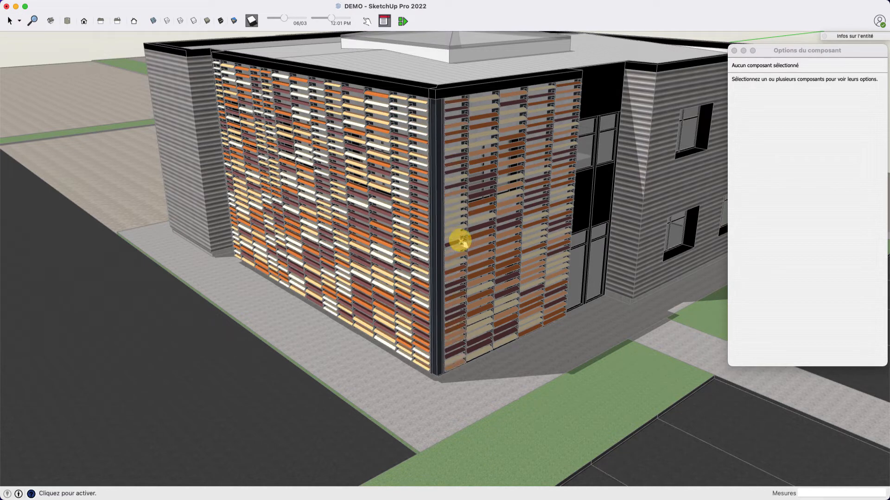
pyautogui.press('space')
pyautogui.scroll(-6, 358, 260)
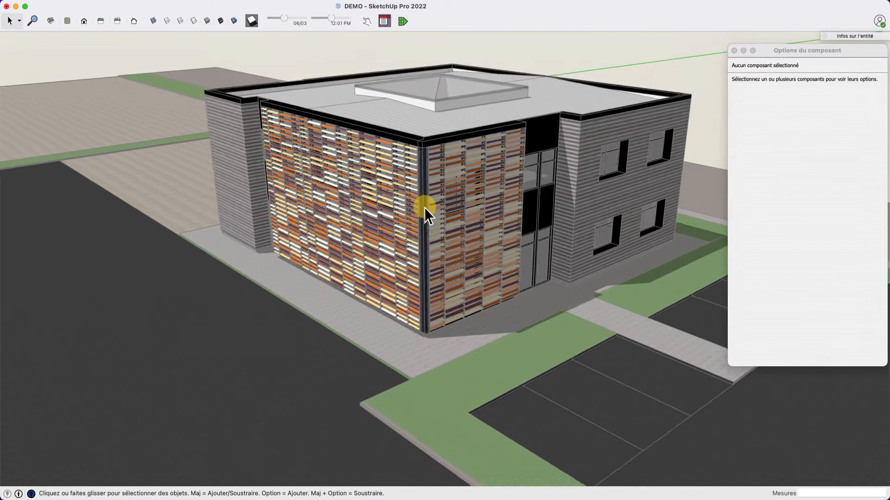
pyautogui.moveTo(470, 238); pyautogui.dragTo(430, 214, button='middle')
# Set Finition Lames 2 and Finition Lames 4 to Violine on the short facade's two-column brise-soleil and apply
pyautogui.scroll(3, 463, 205)
pyautogui.click(463, 205)
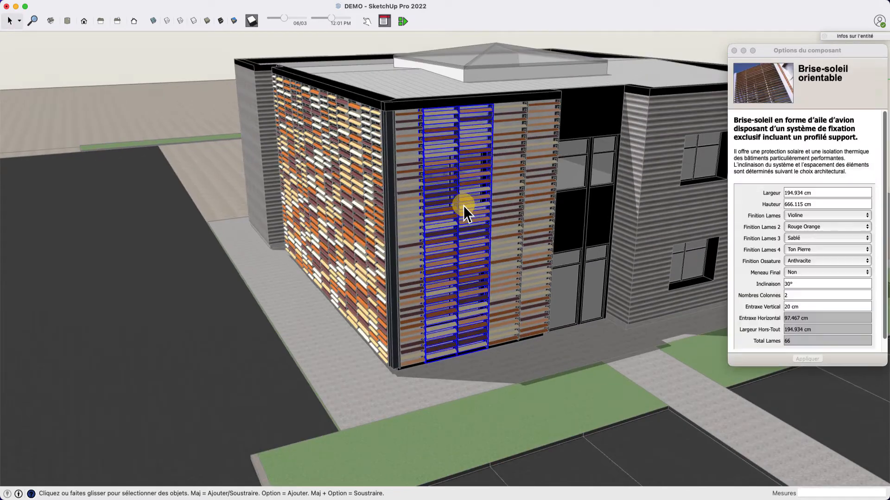
pyautogui.click(810, 227)
pyautogui.click(810, 227)
pyautogui.click(799, 259)
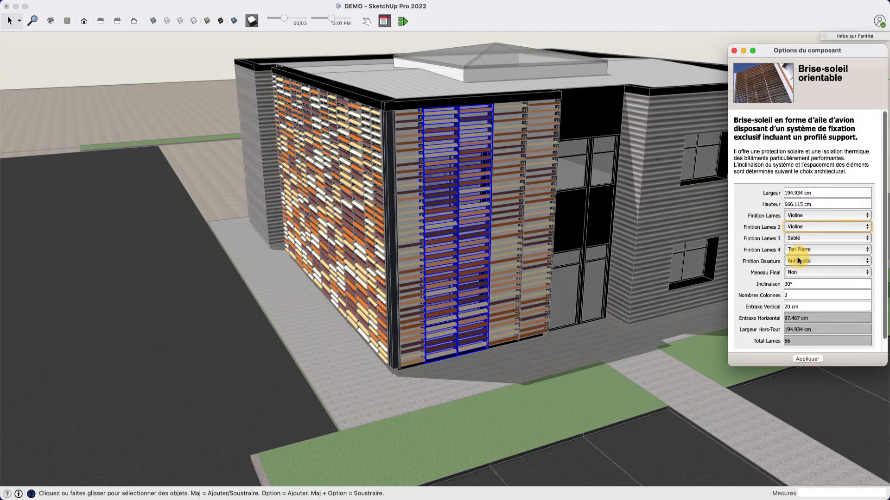
pyautogui.click(805, 252)
pyautogui.click(804, 255)
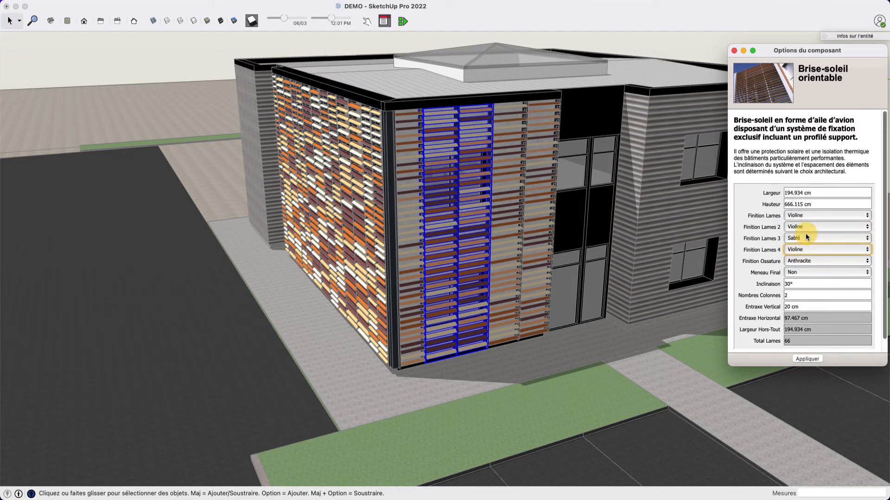
pyautogui.click(811, 361)
pyautogui.moveTo(464, 230); pyautogui.dragTo(437, 218, button='middle')
# Set Finition Lames 4 to Sablé on the selected two-column brise-soleil and apply the change
pyautogui.click(238, 58)
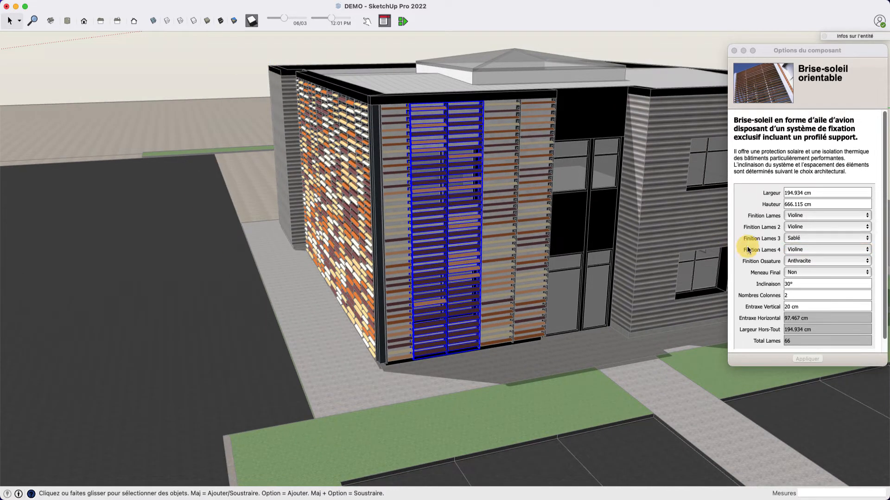
pyautogui.click(801, 258)
pyautogui.click(802, 257)
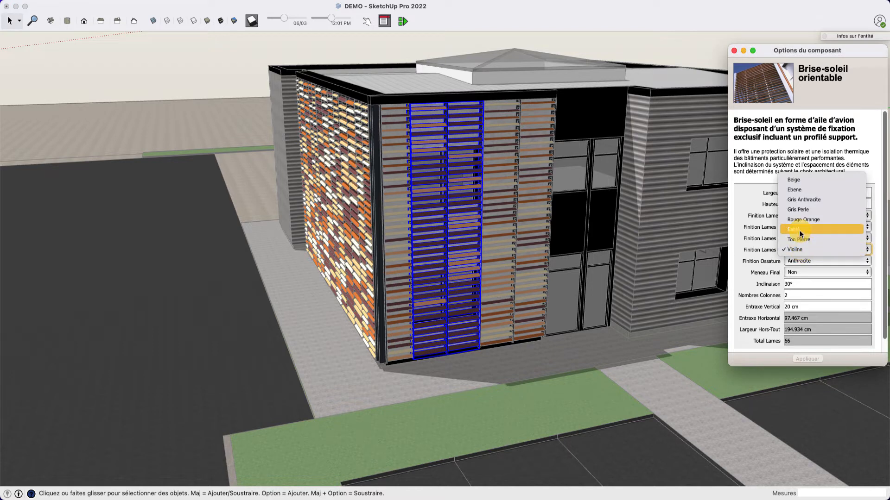
pyautogui.click(806, 362)
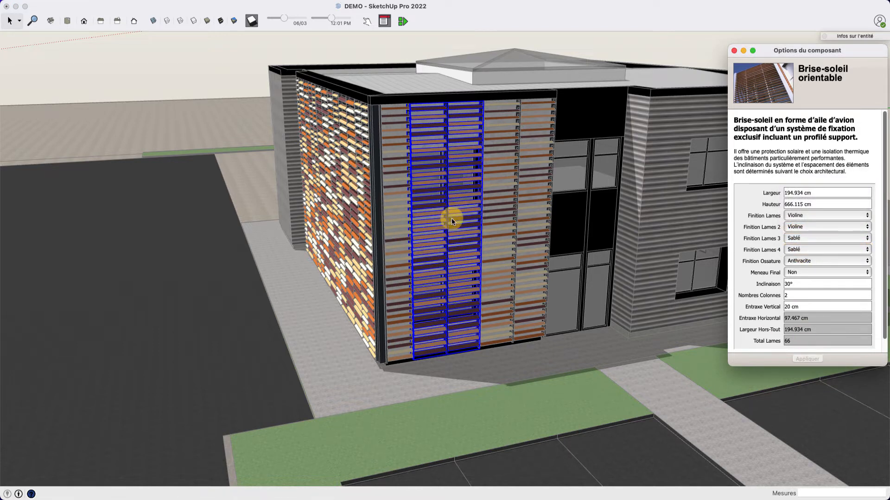
pyautogui.moveTo(451, 218); pyautogui.dragTo(240, 132, button='middle')
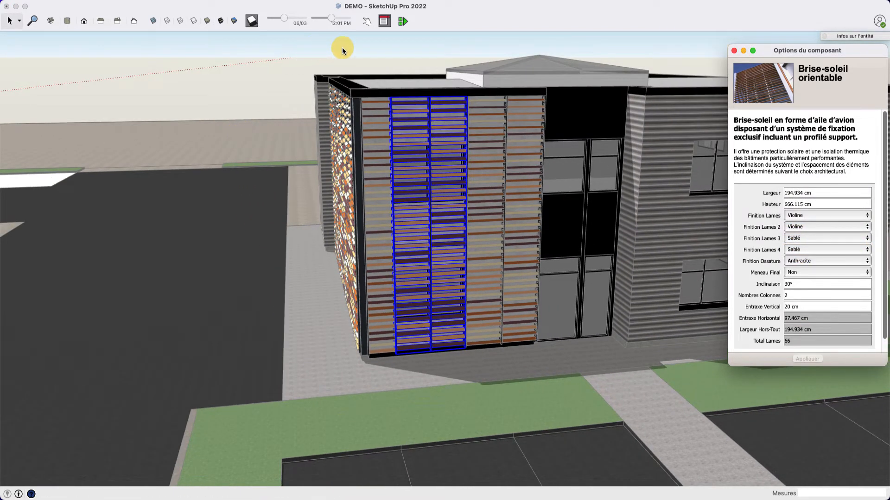
# Redistribute the blade colours of the short facade's two-column brise-soleil with the Interact tool
pyautogui.click(365, 22)
pyautogui.moveTo(416, 222); pyautogui.dragTo(461, 231, button='middle')
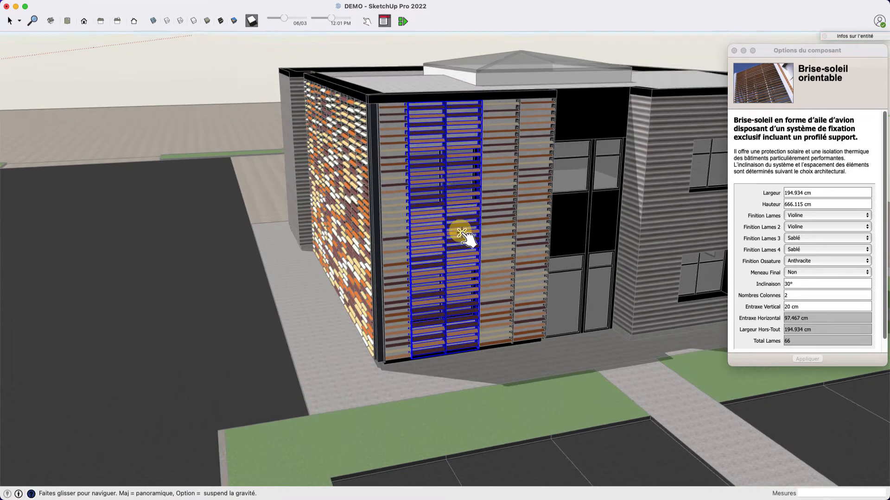
pyautogui.click(433, 228)
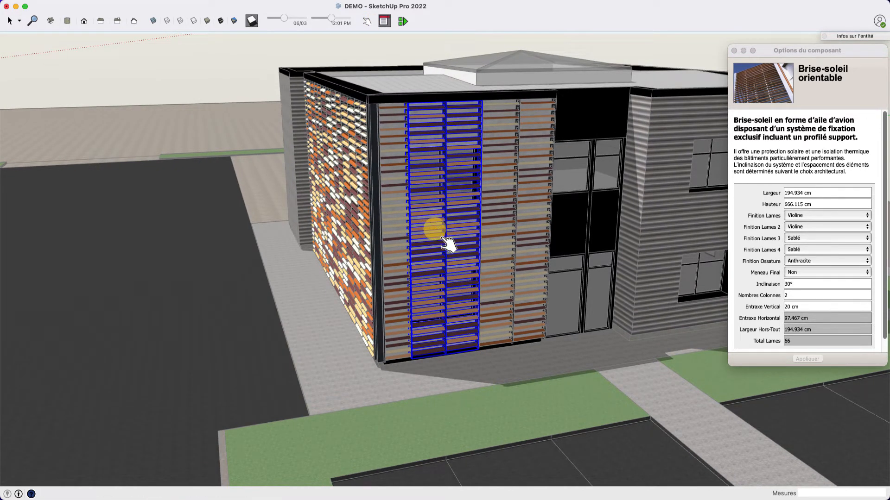
pyautogui.click(436, 139)
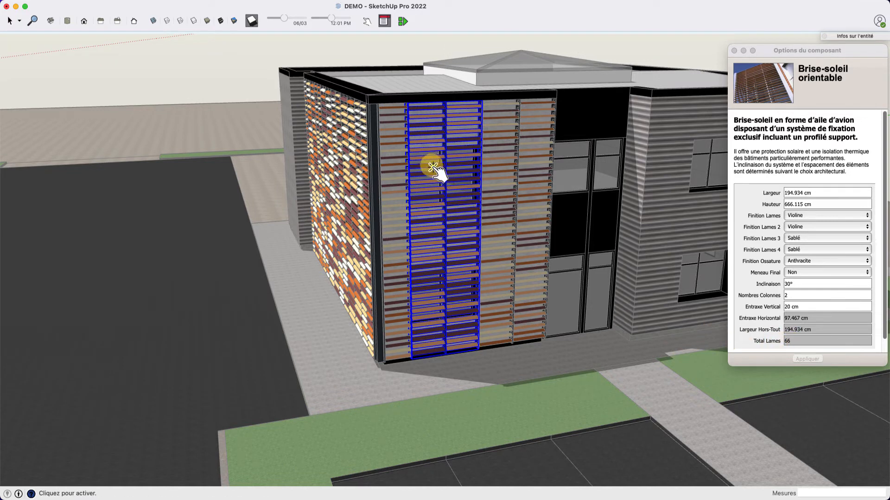
pyautogui.moveTo(433, 200); pyautogui.dragTo(468, 131, button='middle')
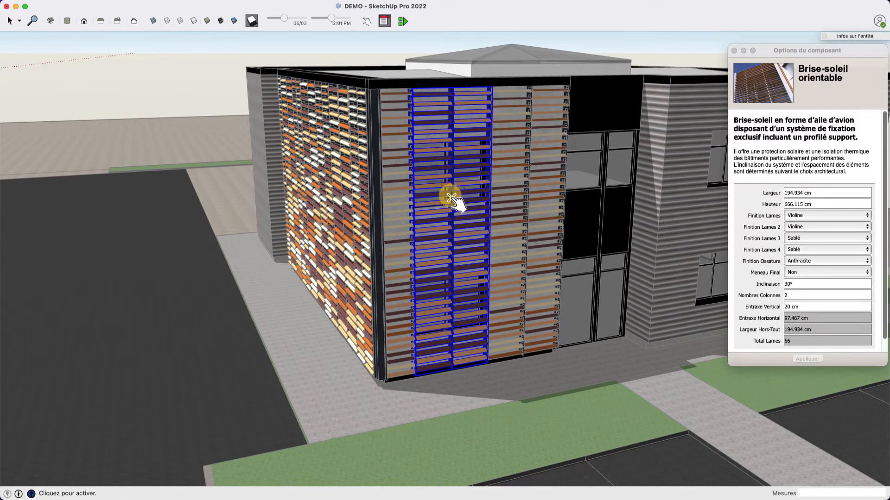
# Set the two-column brise-soleil's Finition Lames 2 to Rouge Orange, keep Sablé for Lames 3, set Lames 4 to Ton Pierre, and apply
pyautogui.click(796, 249)
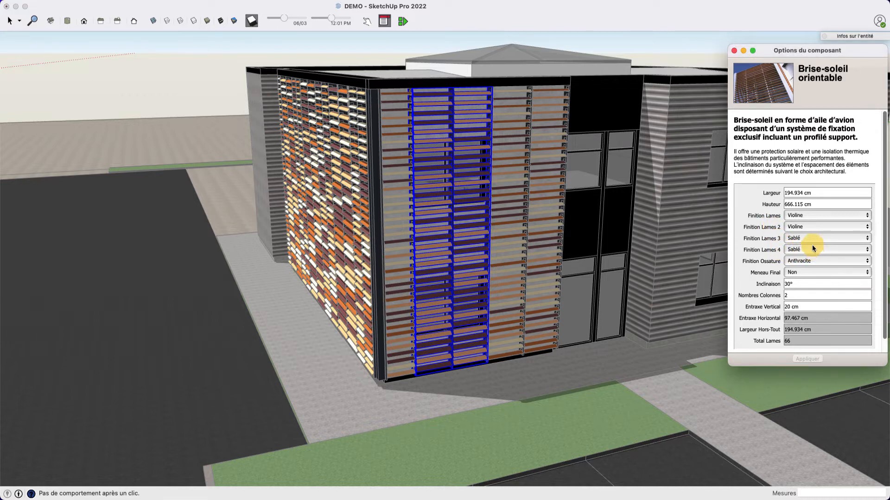
pyautogui.click(802, 226)
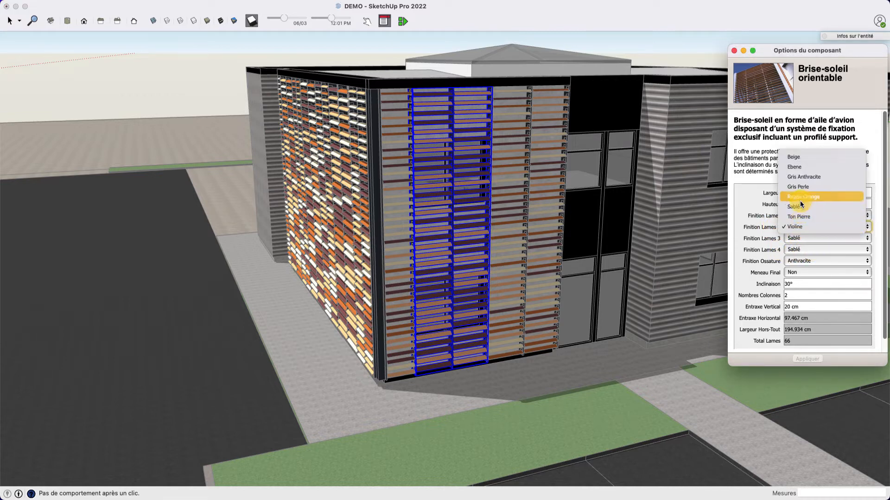
pyautogui.click(800, 201)
pyautogui.click(800, 240)
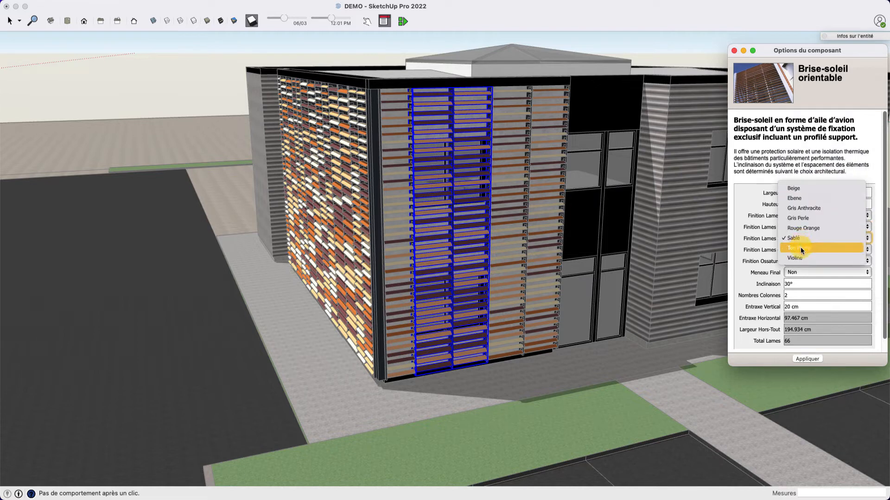
pyautogui.click(799, 248)
pyautogui.click(805, 249)
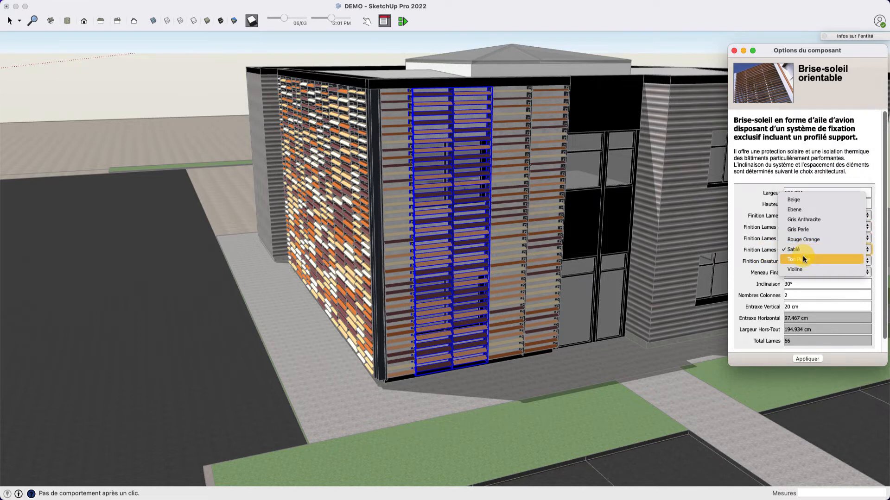
pyautogui.click(803, 259)
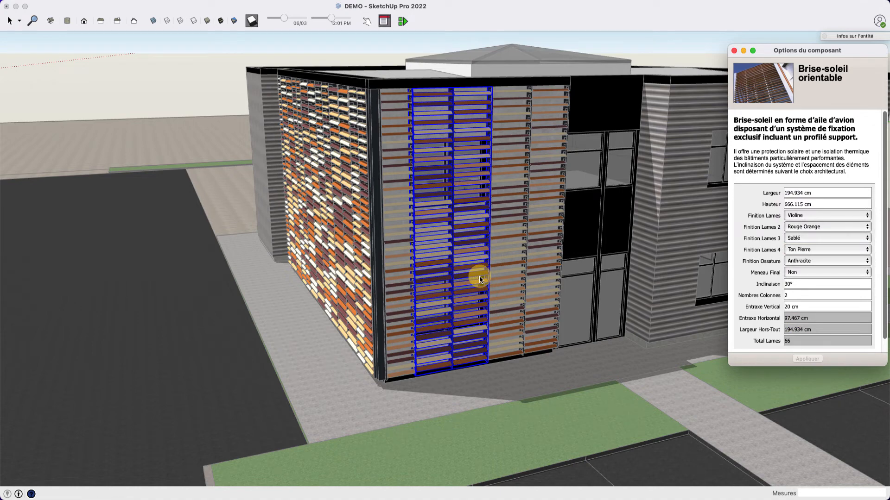
# Clear the selection and examine the mixed blade colours on both facades from several angles
pyautogui.moveTo(479, 278); pyautogui.dragTo(541, 157, button='middle')
pyautogui.click(588, 62)
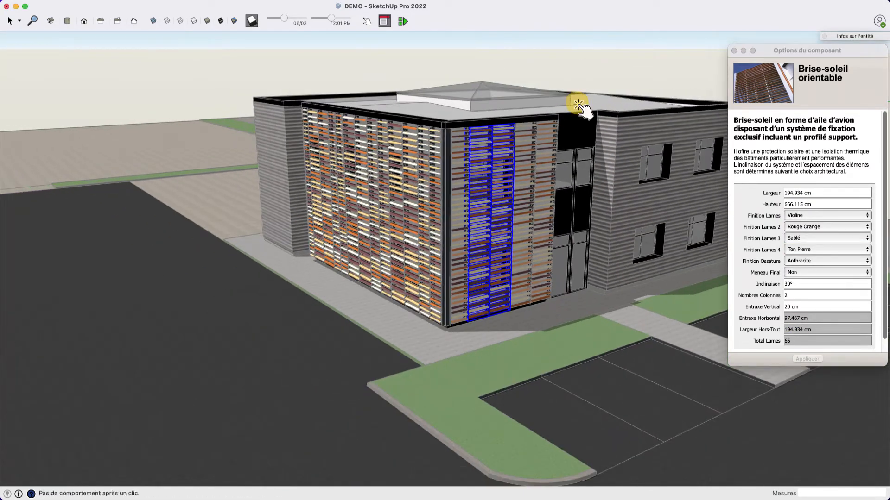
pyautogui.press('space')
pyautogui.click(561, 68)
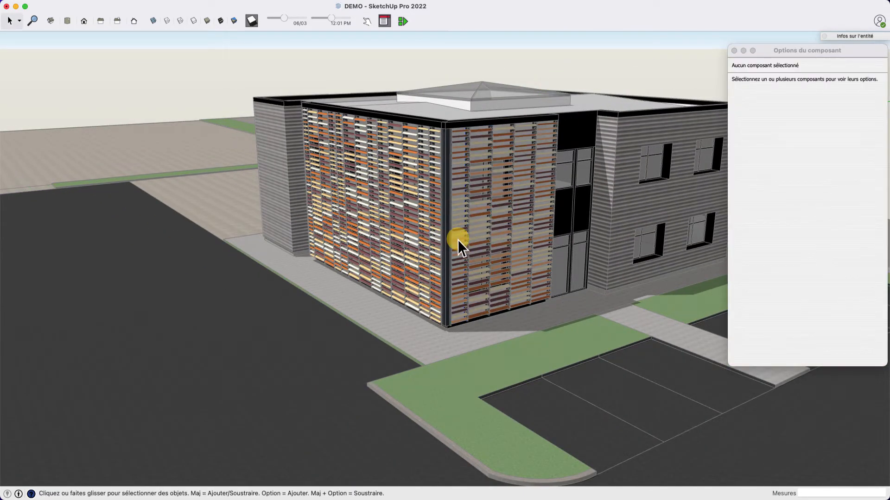
pyautogui.moveTo(457, 240); pyautogui.dragTo(427, 210, button='middle')
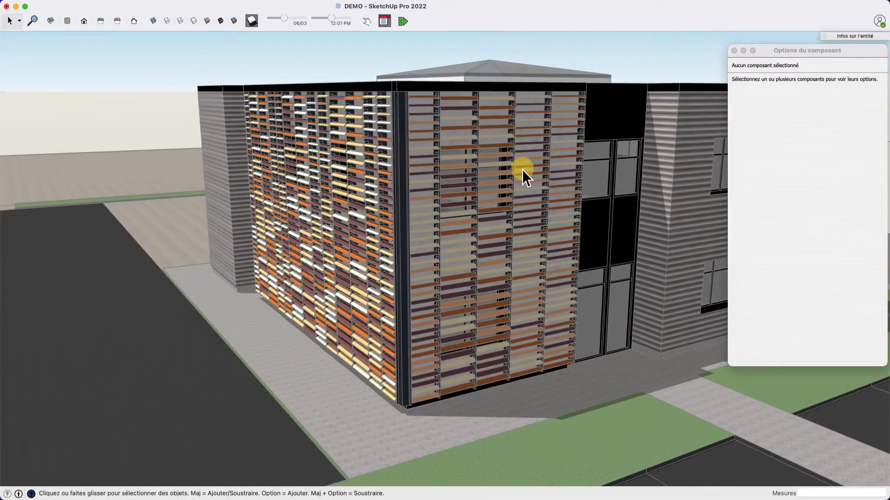
pyautogui.moveTo(366, 204); pyautogui.dragTo(529, 262, button='middle')
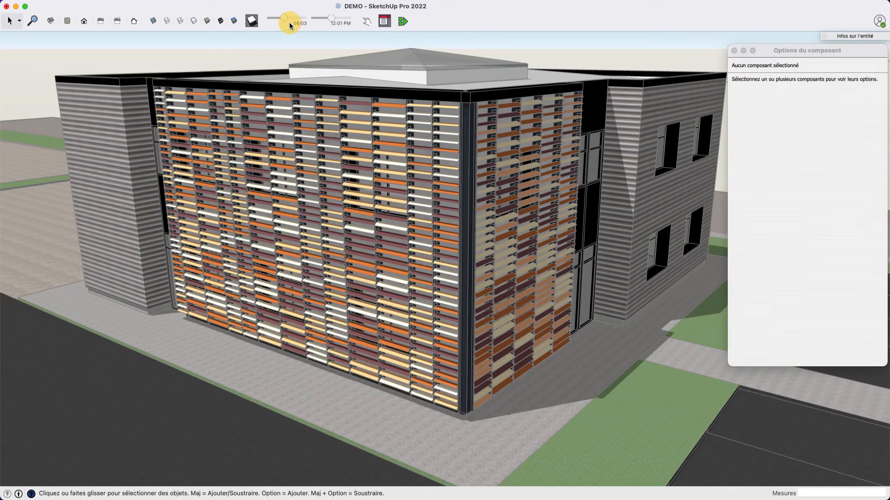
# Set the shadow time to 11:20 AM and look closely at the shading on the louvres near the corner
pyautogui.scroll(-3, 359, 208)
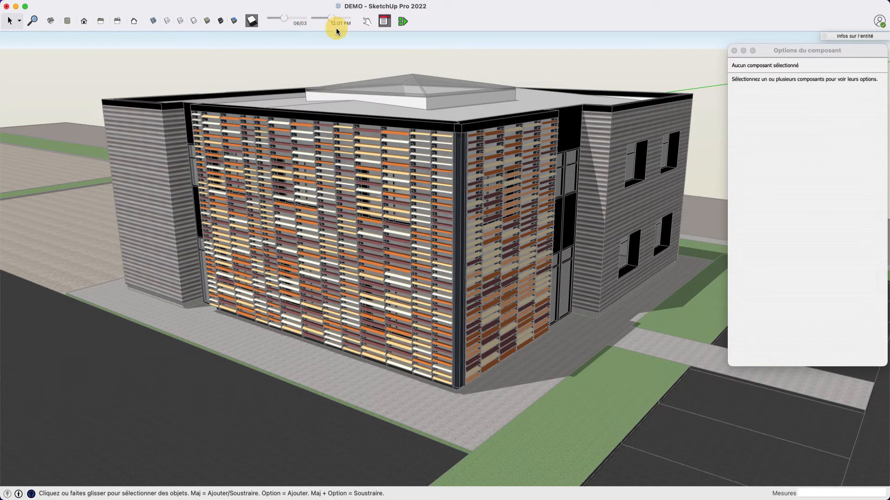
pyautogui.moveTo(330, 22); pyautogui.dragTo(327, 21)
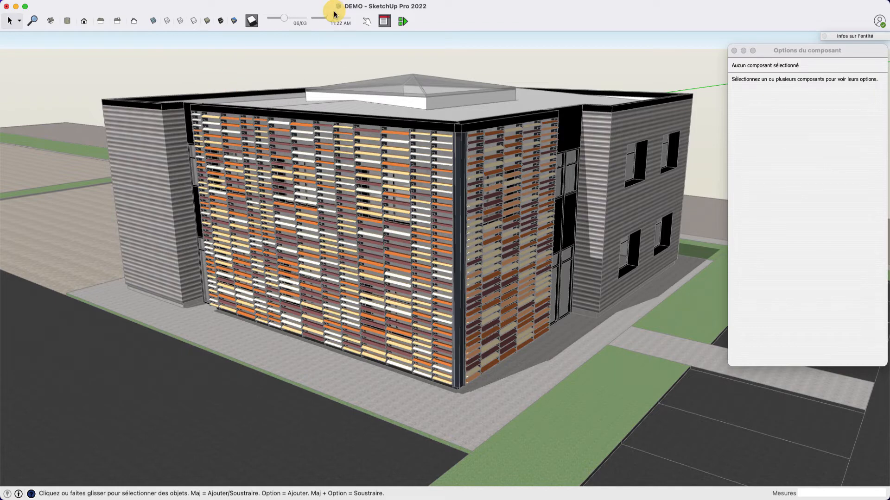
pyautogui.moveTo(330, 19); pyautogui.dragTo(329, 22)
pyautogui.scroll(3, 461, 189)
pyautogui.scroll(8, 391, 218)
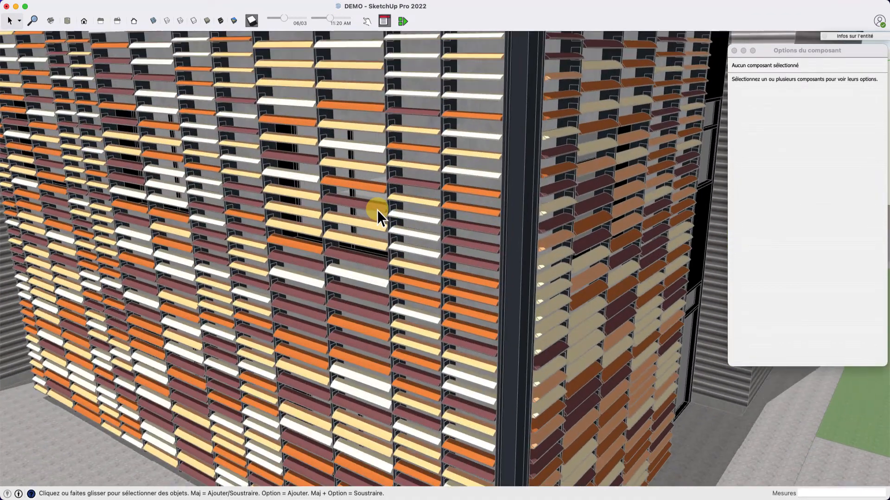
# Inspect the short facade's louvres up close, then enter the upper floor and examine the louvres through its windows
pyautogui.moveTo(377, 210); pyautogui.dragTo(239, 215, button='middle')
pyautogui.scroll(3, 338, 216)
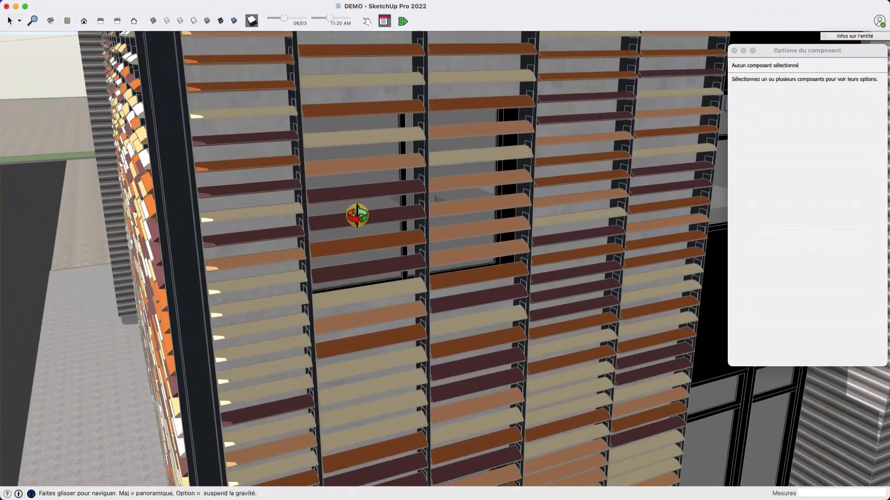
pyautogui.moveTo(357, 216); pyautogui.dragTo(37, 238, button='middle')
pyautogui.scroll(2, 352, 218)
pyautogui.moveTo(259, 234); pyautogui.dragTo(137, 234, button='middle')
pyautogui.scroll(-3, 138, 233)
pyautogui.scroll(-3, 409, 276)
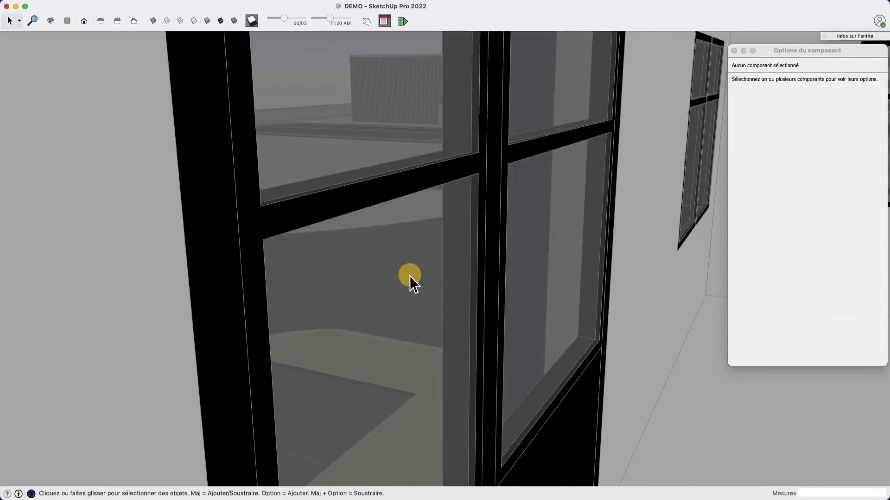
pyautogui.moveTo(409, 277); pyautogui.dragTo(283, 241, button='middle')
pyautogui.scroll(-3, 283, 241)
pyautogui.keyDown('shift'); pyautogui.moveTo(367, 259); pyautogui.dragTo(231, 255, button='middle'); pyautogui.keyUp('shift')
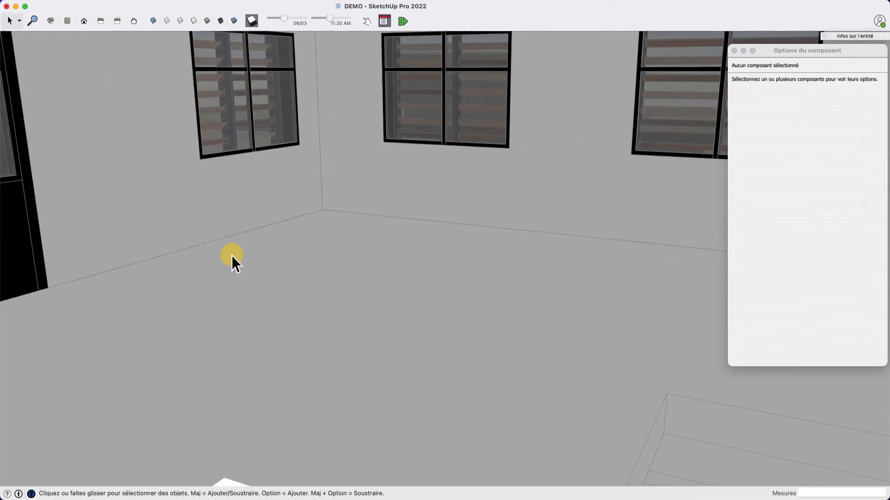
pyautogui.scroll(-3, 232, 255)
pyautogui.keyDown('shift'); pyautogui.moveTo(325, 288); pyautogui.dragTo(354, 283, button='middle'); pyautogui.keyUp('shift')
pyautogui.keyDown('shift'); pyautogui.moveTo(354, 282); pyautogui.dragTo(327, 323, button='middle'); pyautogui.keyUp('shift')
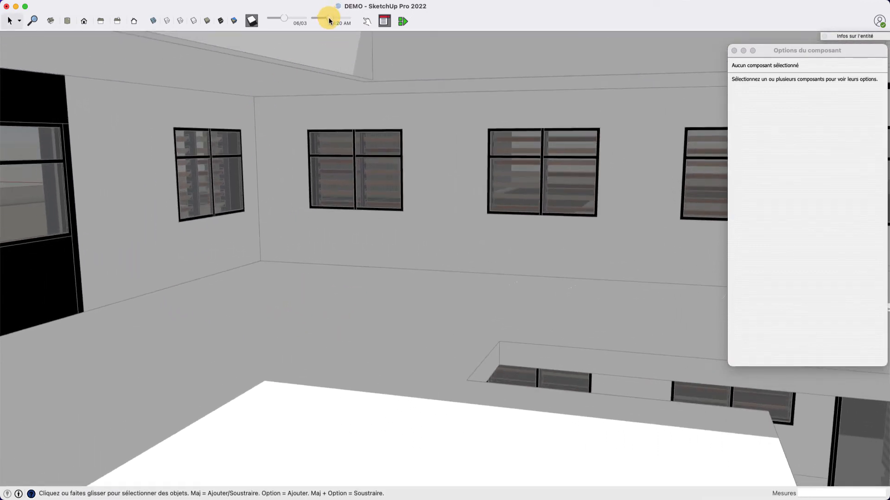
# Set the shadow date to 02/05 and the time to 12:47 PM, and examine the sunlight filtered through the louvres onto the interior floor
pyautogui.moveTo(329, 18)
pyautogui.mouseDown()
pyautogui.moveTo(342, 25)
pyautogui.moveTo(317, 24)
pyautogui.mouseUp()
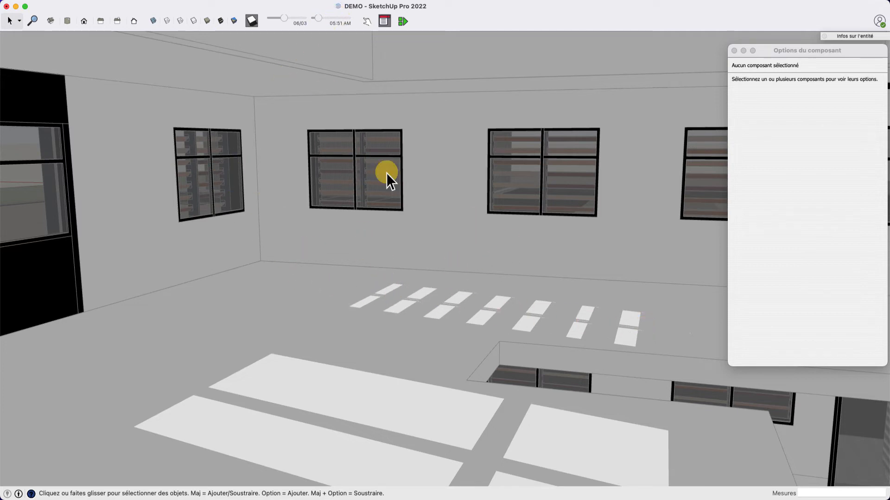
pyautogui.moveTo(318, 18); pyautogui.dragTo(275, 18)
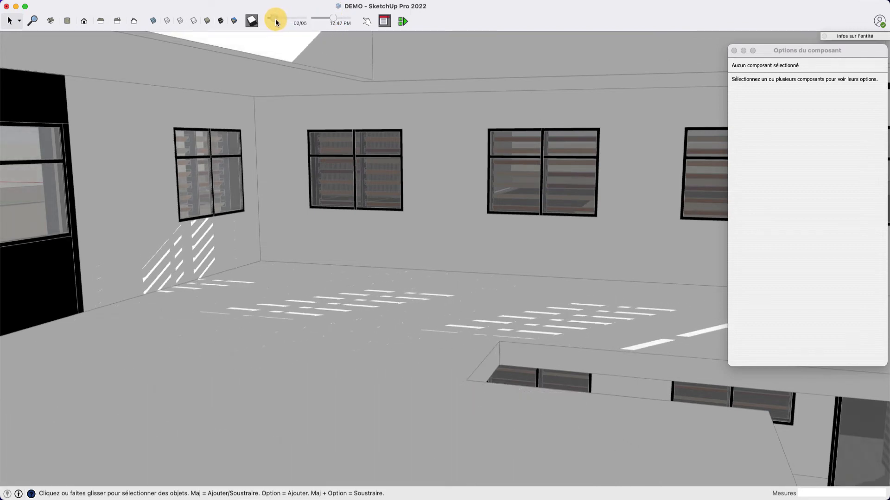
pyautogui.moveTo(388, 284); pyautogui.dragTo(425, 302, button='middle')
pyautogui.scroll(2, 421, 311)
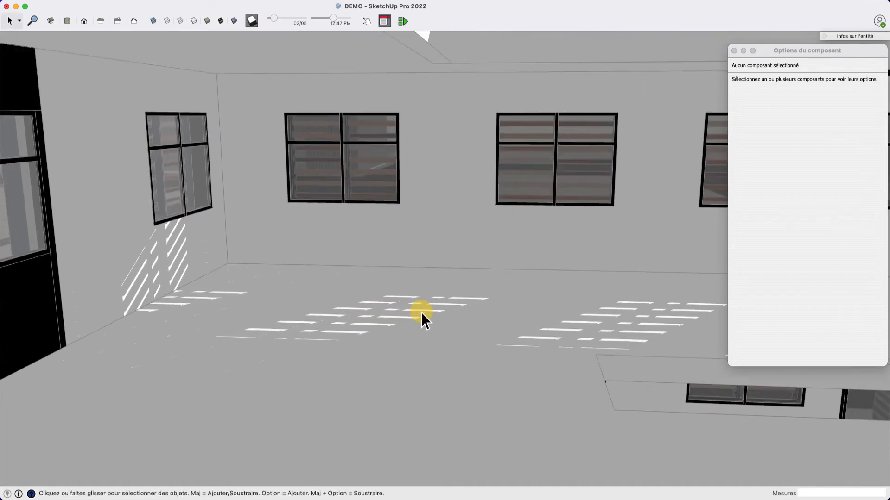
pyautogui.scroll(3, 420, 313)
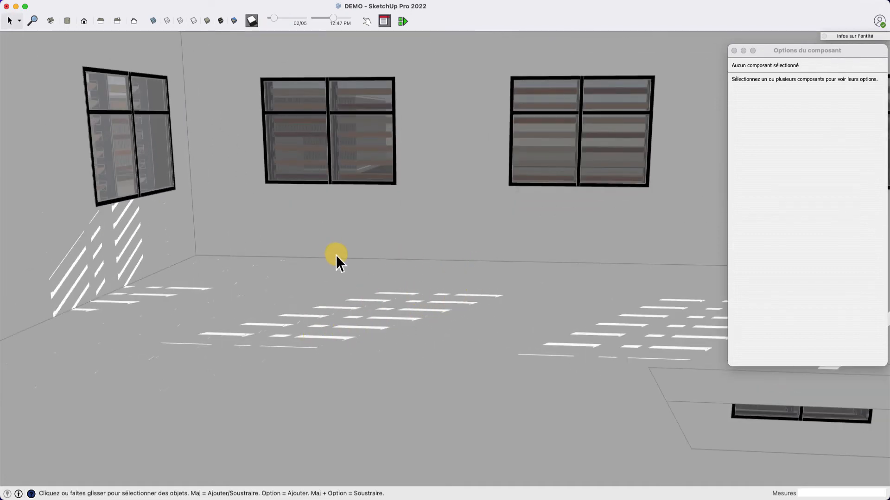
# Return outside and examine the long facade's louvres under the new sun setting
pyautogui.moveTo(337, 258); pyautogui.dragTo(443, 310, button='middle')
pyautogui.scroll(-8, 571, 290)
pyautogui.scroll(3, 344, 267)
pyautogui.scroll(3, 317, 313)
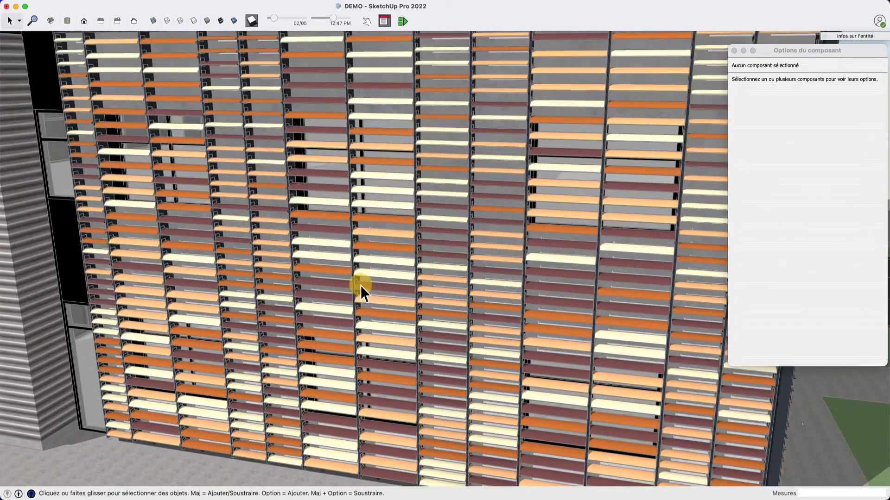
# Set the vertical blade spacing of the long facade's two-column louvre component, between the left-hand windows and the middle, to 17 cm
pyautogui.click(370, 232)
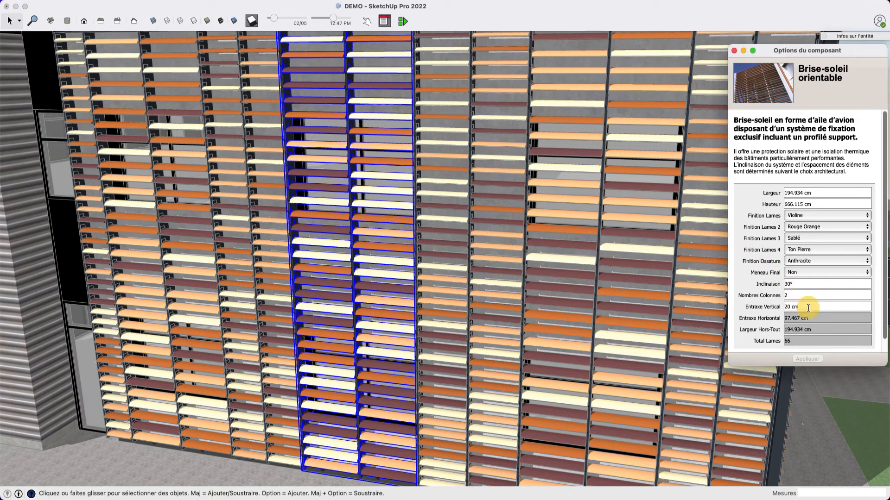
pyautogui.click(763, 306)
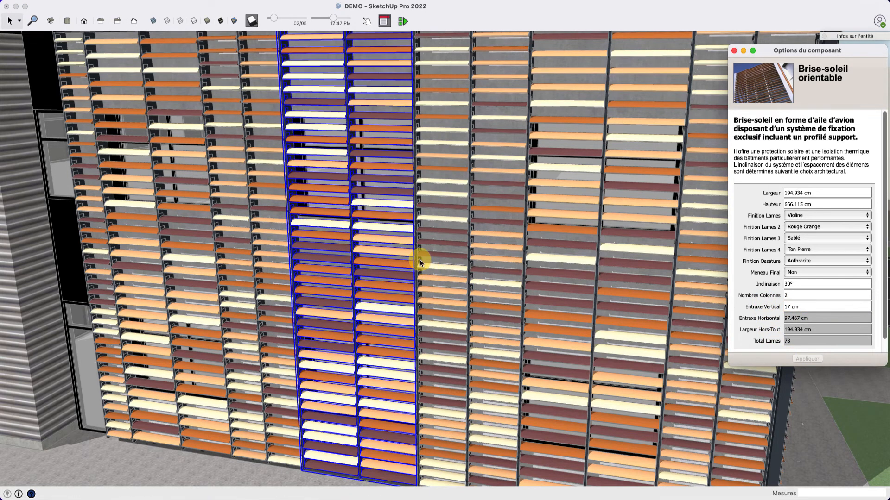
# Enter the upper floor, set the shadow time to 11:21 AM, and examine the sunlight the louvres cast on the floor
pyautogui.scroll(5, 403, 254)
pyautogui.moveTo(370, 249)
pyautogui.mouseDown(button='middle')
pyautogui.moveTo(47, 257)
pyautogui.moveTo(3, 297)
pyautogui.moveTo(169, 338)
pyautogui.moveTo(309, 194)
pyautogui.mouseUp(button='middle')
pyautogui.scroll(-5, 301, 181)
pyautogui.scroll(-3, 388, 208)
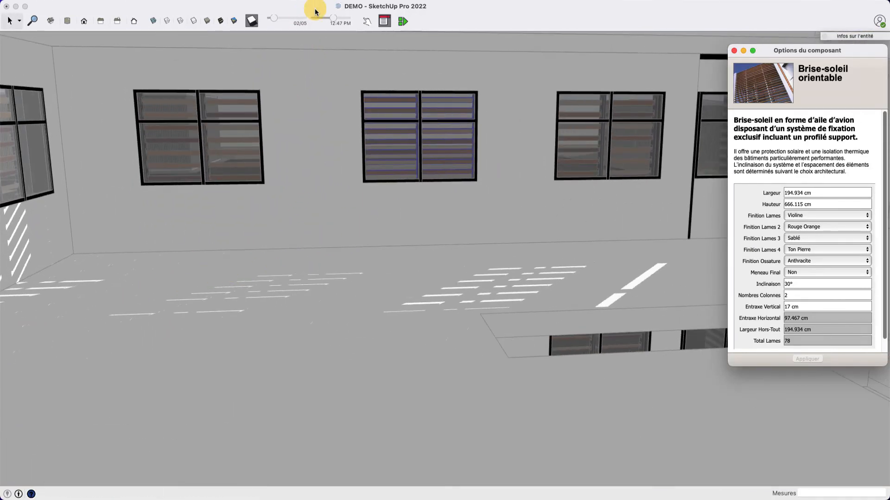
pyautogui.moveTo(333, 23); pyautogui.dragTo(327, 21)
pyautogui.moveTo(359, 211); pyautogui.dragTo(363, 296, button='middle')
pyautogui.scroll(5, 364, 335)
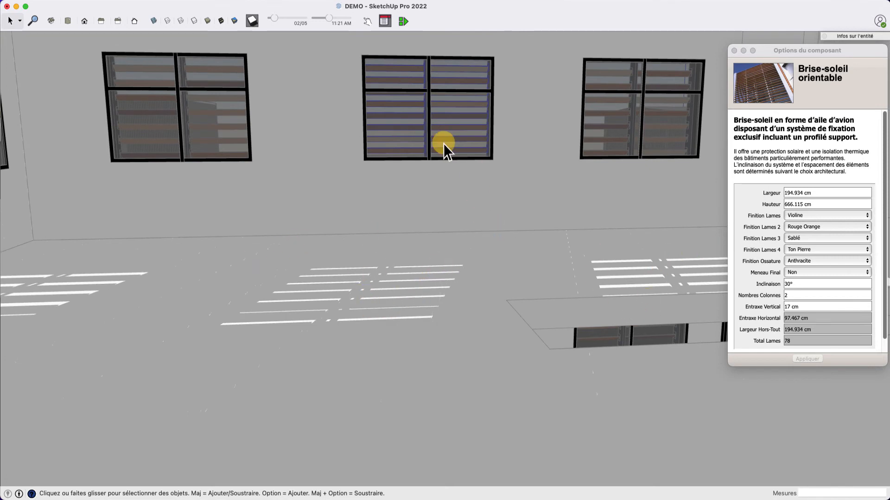
# Try a 15 cm vertical blade spacing on the selected louvre component, and set it to 20 cm after comparing the filtered light
pyautogui.click(787, 308)
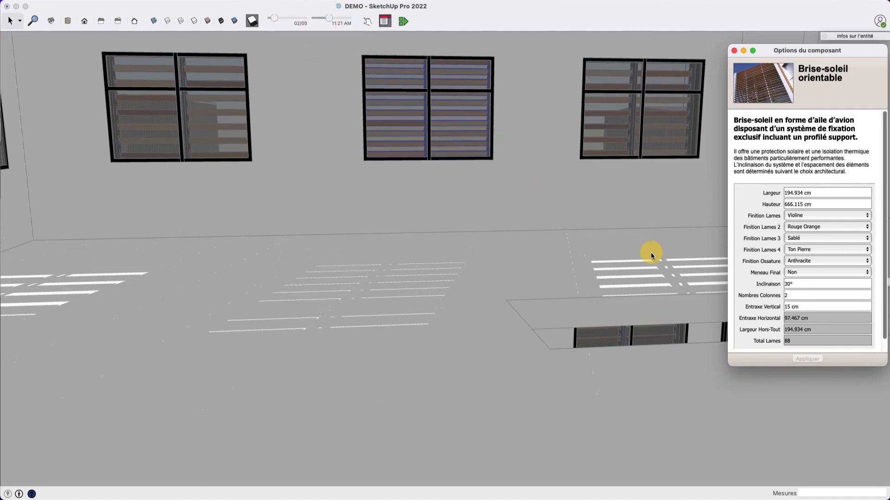
pyautogui.click(807, 308)
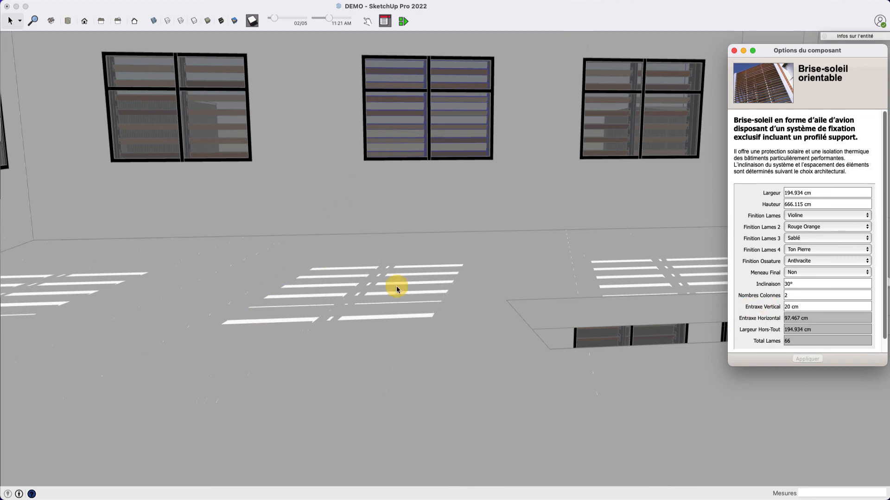
# Return outside, deselect the louvre component, and view both louvred facades from the building's corner
pyautogui.moveTo(396, 286); pyautogui.dragTo(594, 289, button='middle')
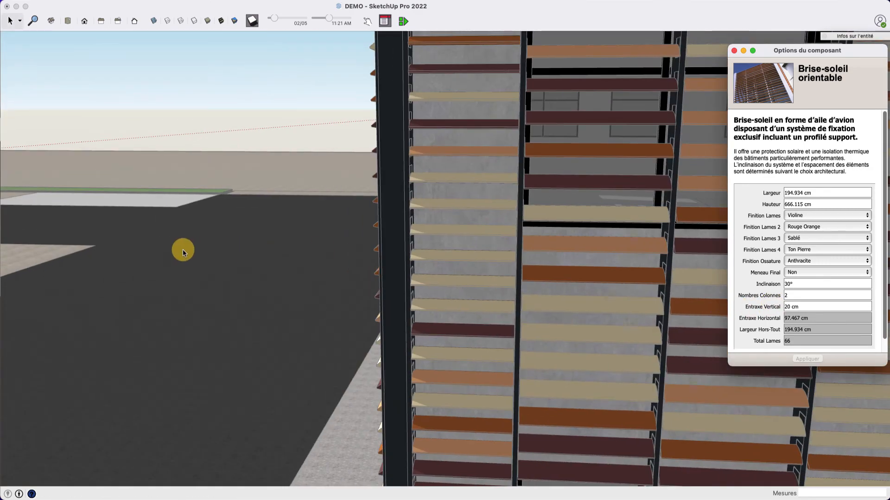
pyautogui.moveTo(183, 250); pyautogui.dragTo(463, 260, button='middle')
pyautogui.scroll(-8, 267, 273)
pyautogui.scroll(3, 482, 232)
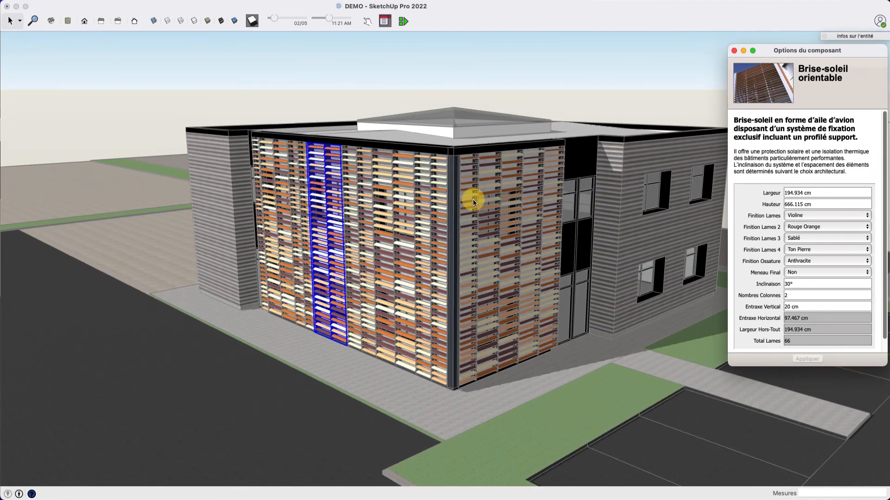
pyautogui.click(409, 93)
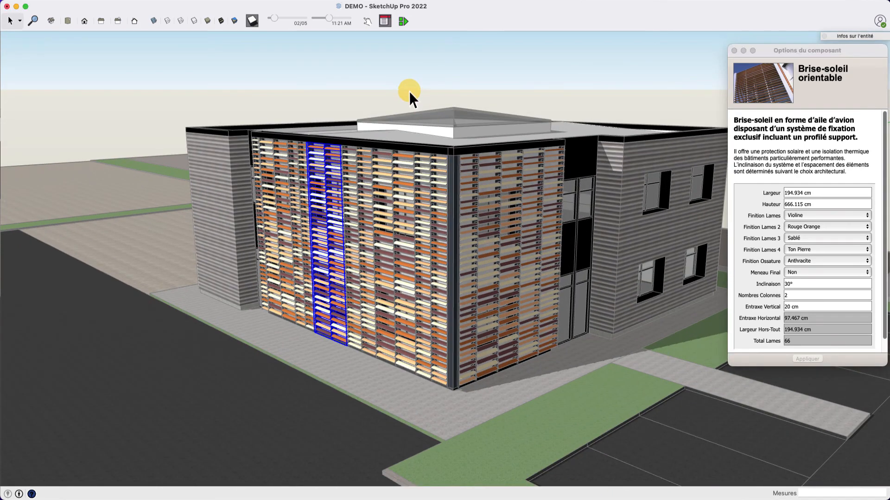
pyautogui.click(323, 110)
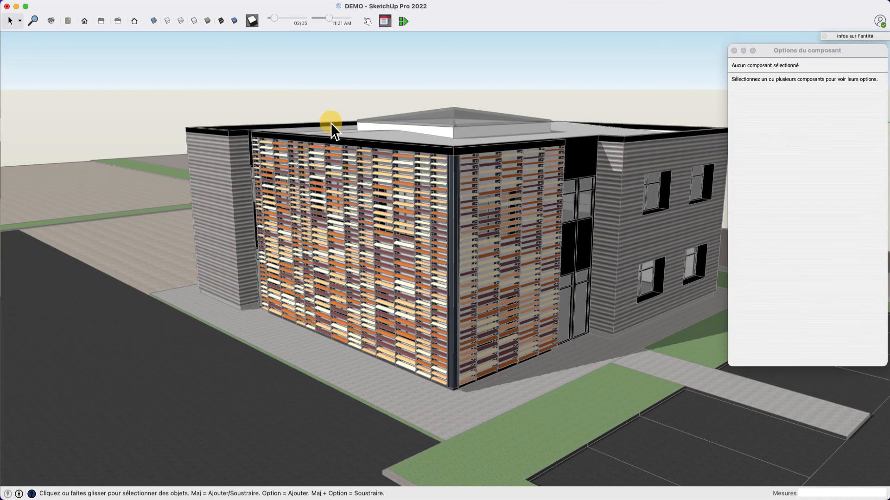
pyautogui.moveTo(330, 124); pyautogui.dragTo(244, 269, button='middle')
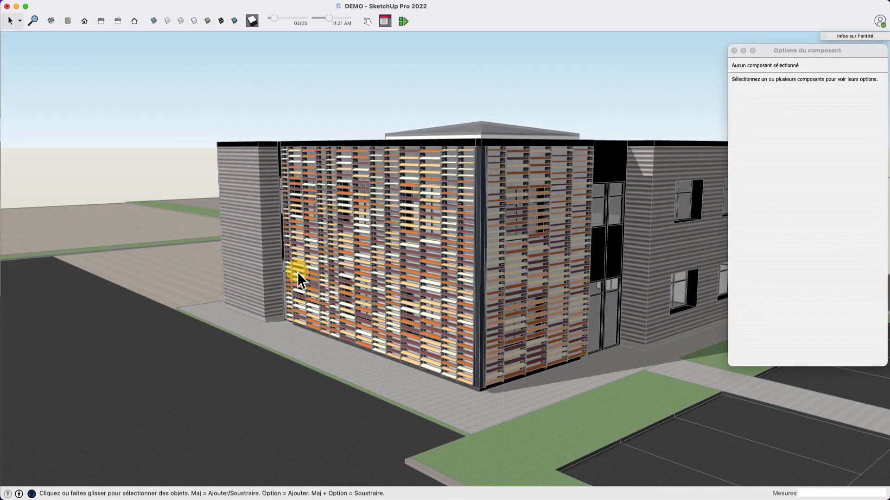